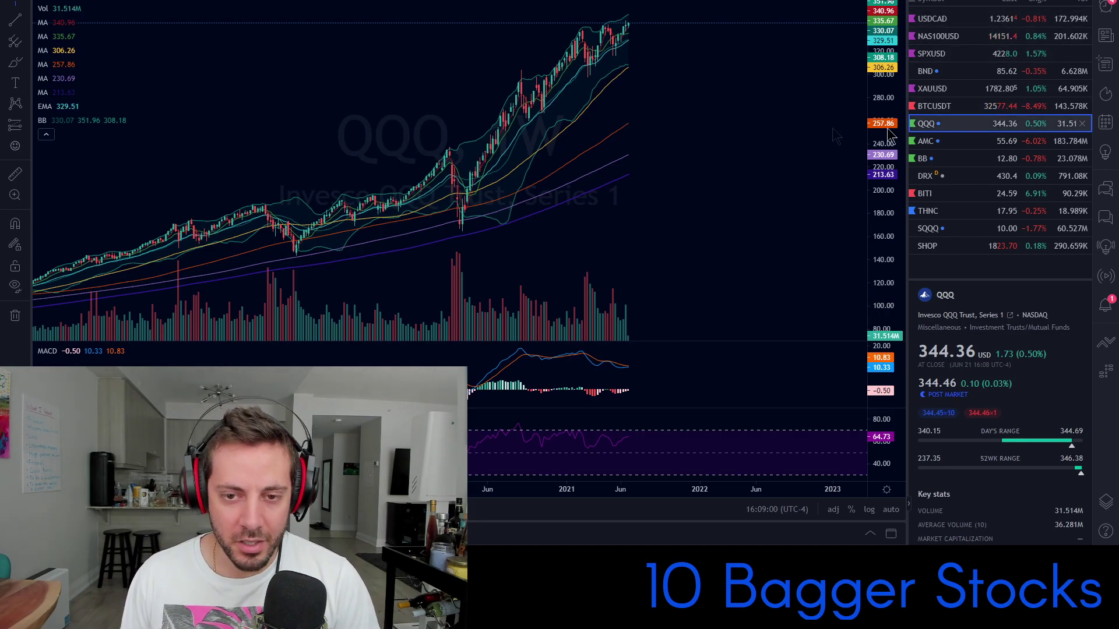
Step: Switch the QQQ chart from the weekly to the daily interval, showing the most recent candles
{"action": "left_click_drag", "start_coordinate": [755, 92], "coordinate": [687, 185]}
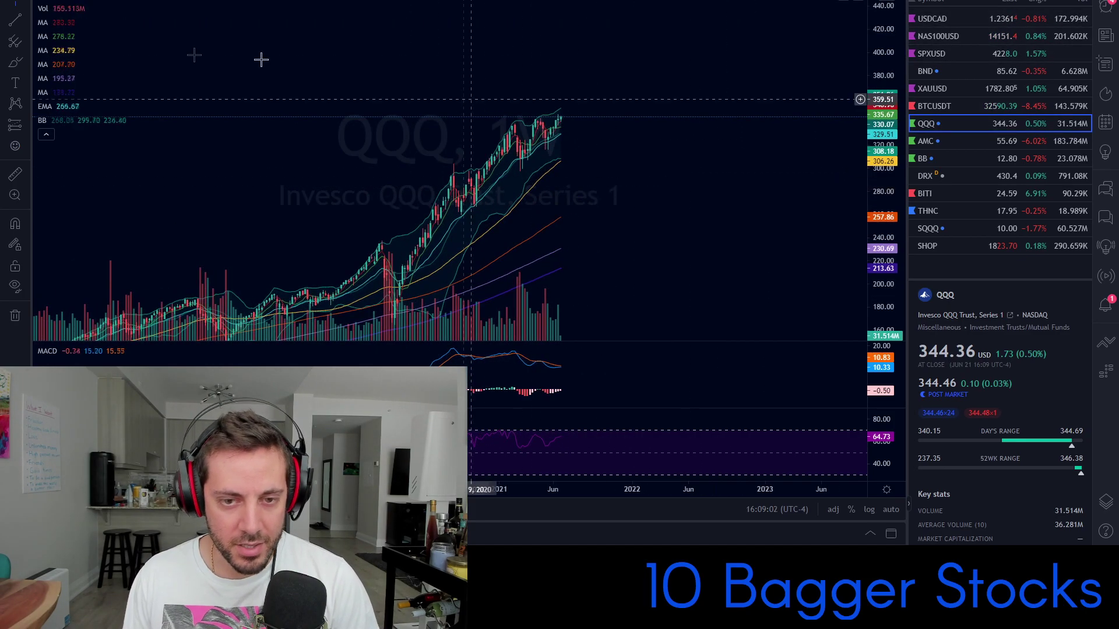
{"action": "double_click", "coordinate": [881, 135]}
{"action": "scroll", "coordinate": [568, 72], "scroll_direction": "up", "scroll_amount": 4}
{"action": "scroll", "coordinate": [556, 64], "scroll_direction": "up", "scroll_amount": 5}
{"action": "left_click_drag", "start_coordinate": [562, 67], "coordinate": [881, 56]}
{"action": "left_click_drag", "start_coordinate": [705, 153], "coordinate": [734, 200]}
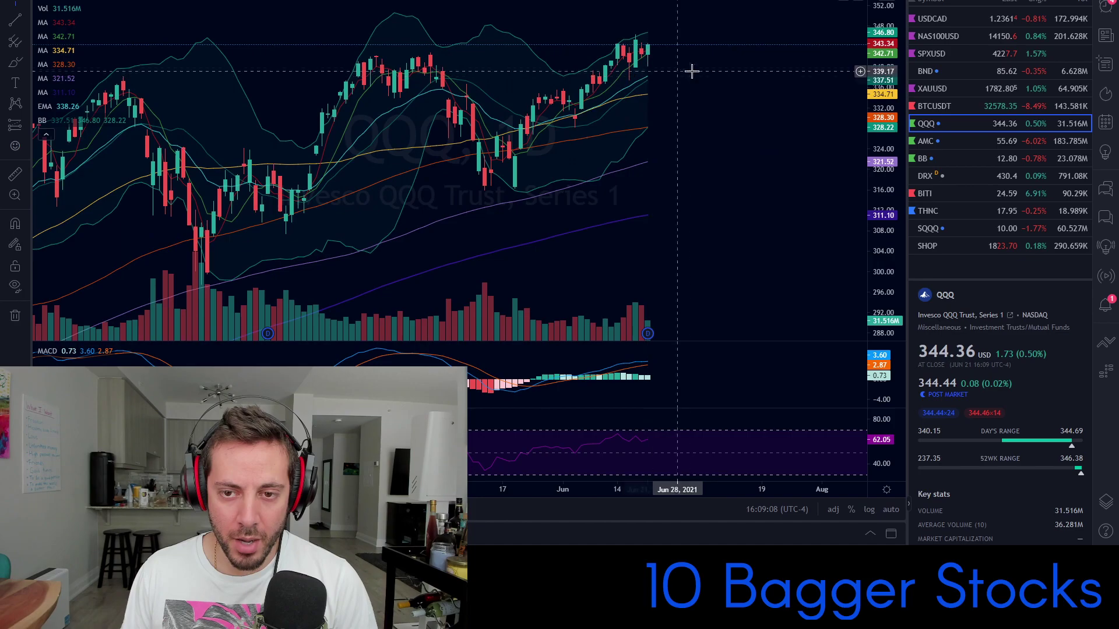
Step: Examine QQQ's May and June 2021 daily candles against the moving averages and Bollinger Bands
{"action": "left_click_drag", "start_coordinate": [691, 70], "coordinate": [710, 99]}
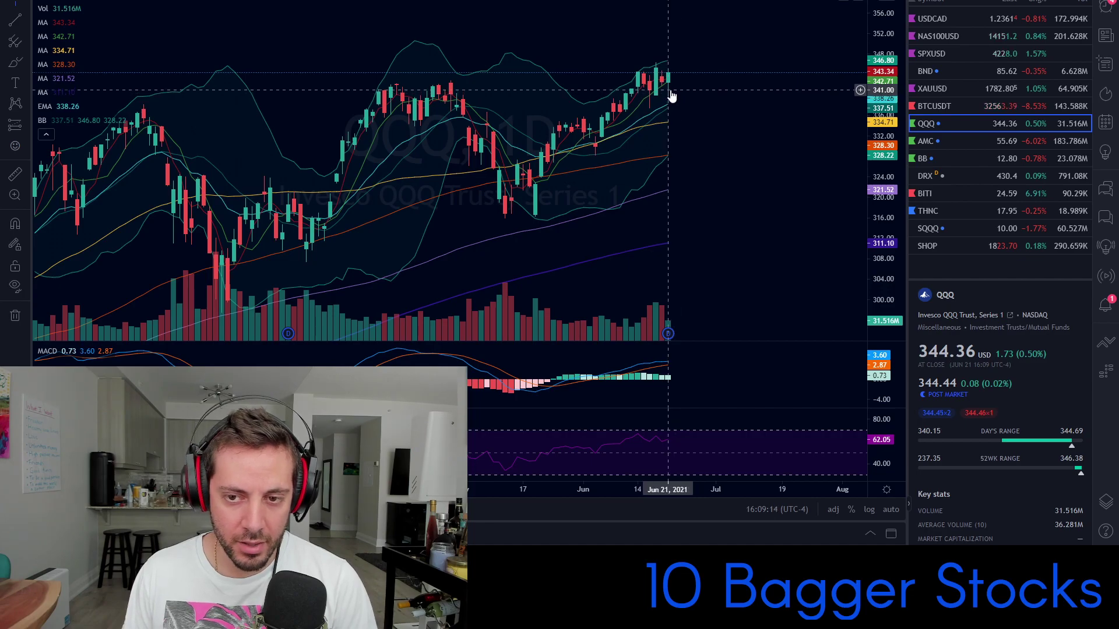
{"action": "scroll", "coordinate": [709, 132], "scroll_direction": "up", "scroll_amount": 3}
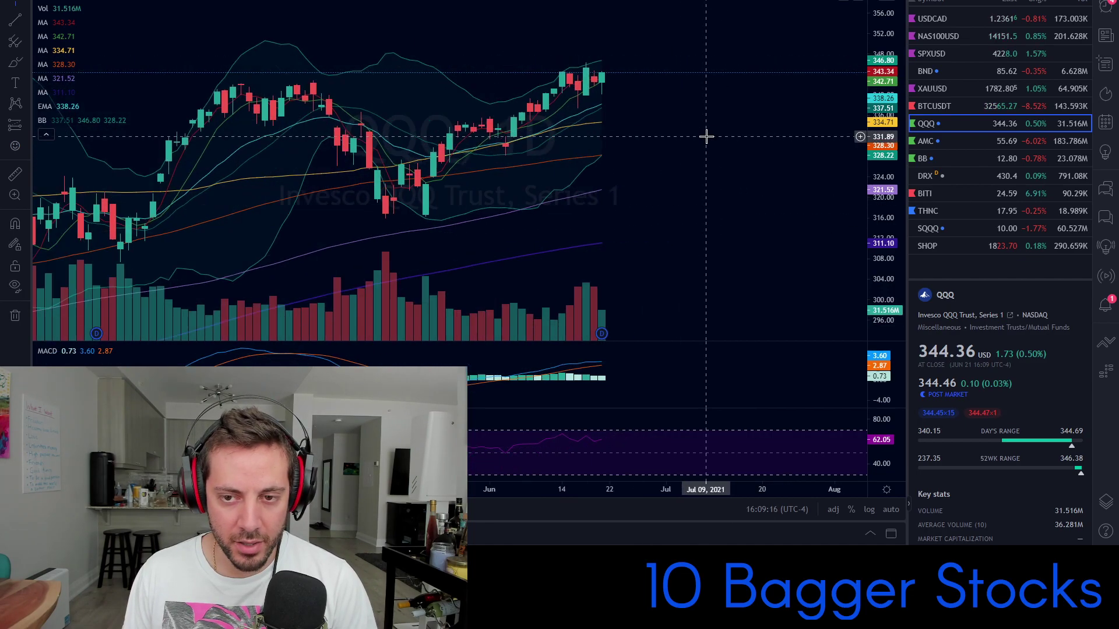
{"action": "left_click_drag", "start_coordinate": [884, 233], "coordinate": [881, 46]}
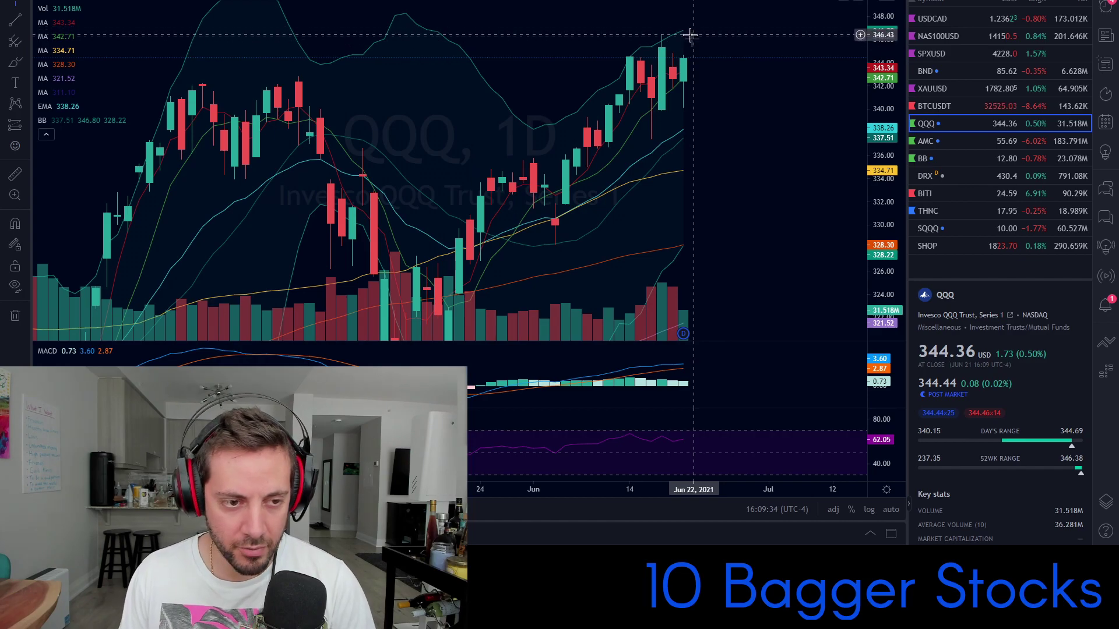
{"action": "scroll", "coordinate": [723, 64], "scroll_direction": "down", "scroll_amount": 2}
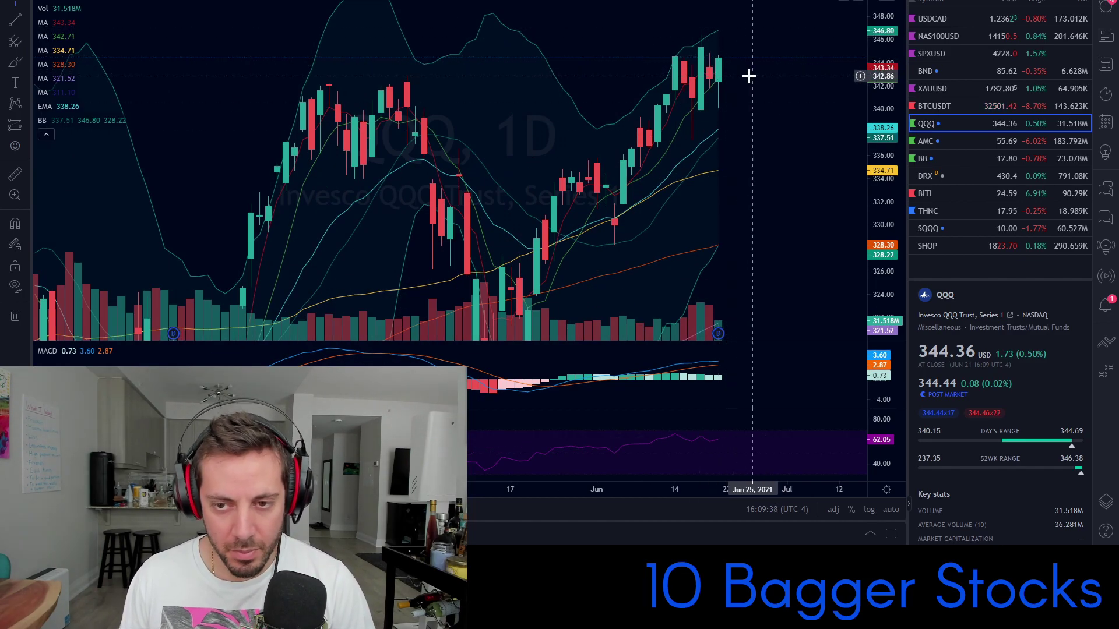
{"action": "left_click_drag", "start_coordinate": [765, 93], "coordinate": [709, 90]}
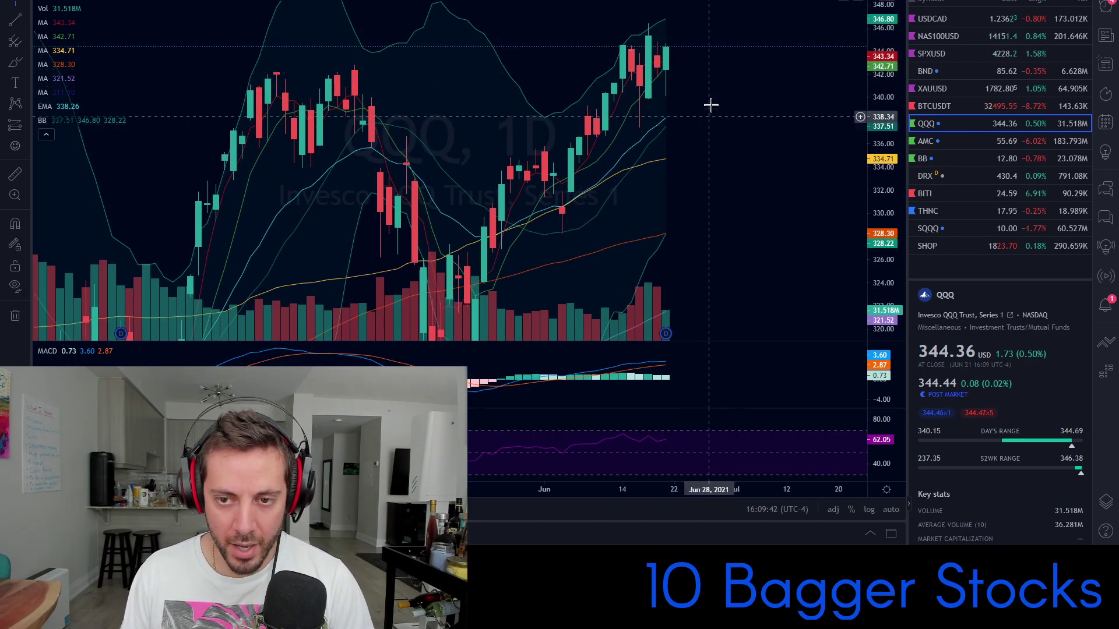
{"action": "left_click_drag", "start_coordinate": [705, 103], "coordinate": [695, 101]}
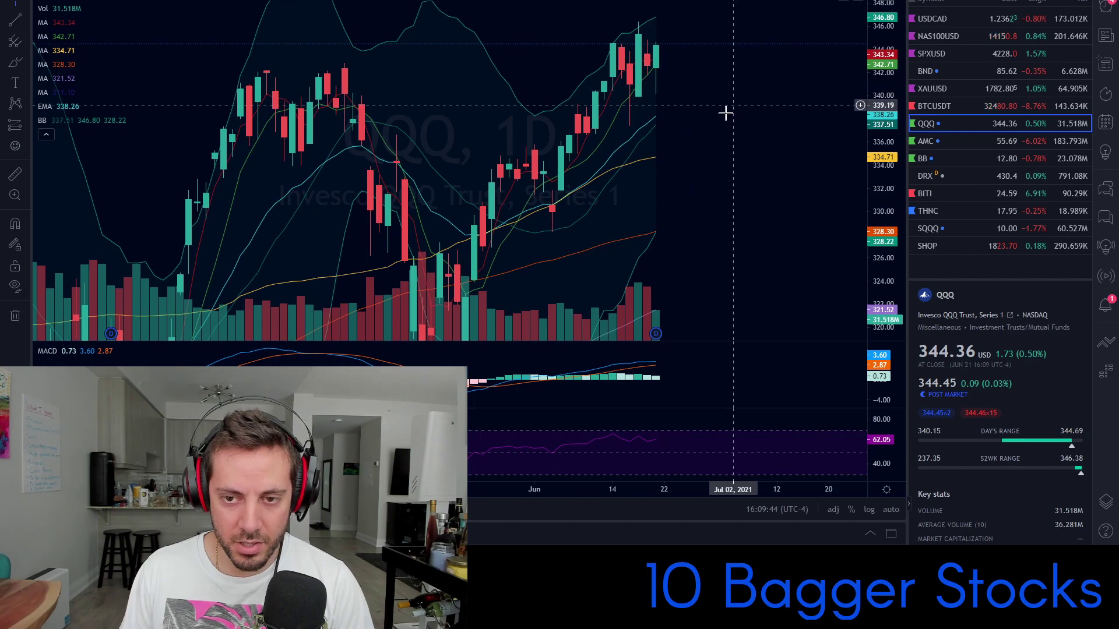
{"action": "scroll", "coordinate": [644, 100], "scroll_direction": "up", "scroll_amount": 5}
{"action": "left_click_drag", "start_coordinate": [606, 125], "coordinate": [763, 141]}
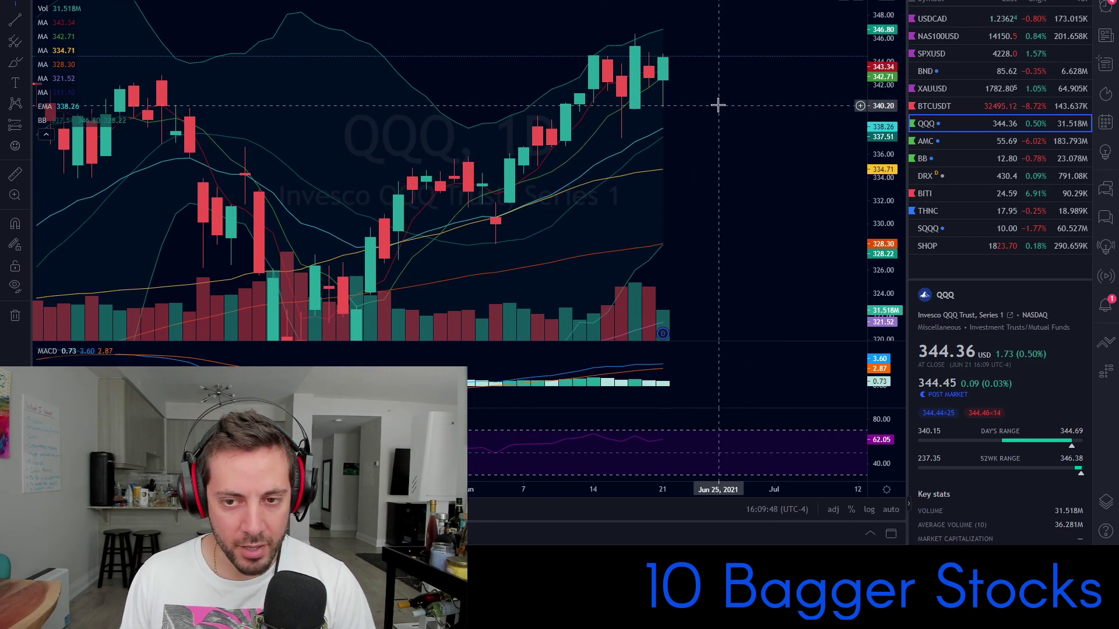
{"action": "scroll", "coordinate": [714, 117], "scroll_direction": "down", "scroll_amount": 5}
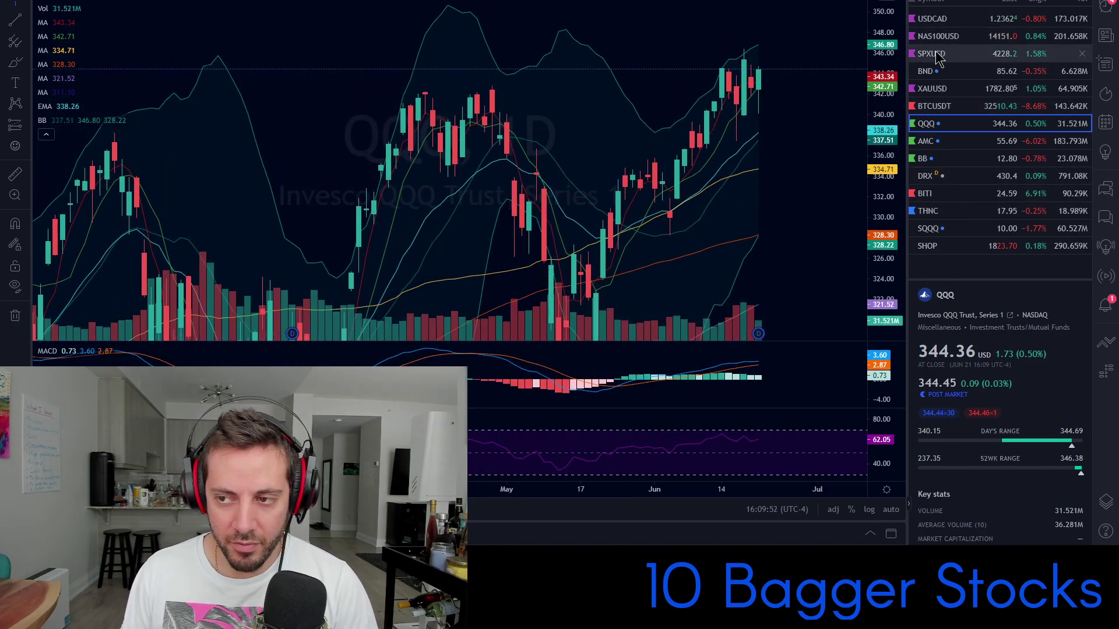
Step: Add SPY (SPDR S&P 500 ETF Trust, NYSE Arca) to the watchlist
{"action": "left_click", "coordinate": [1062, 1]}
{"action": "type", "text": "spy"}
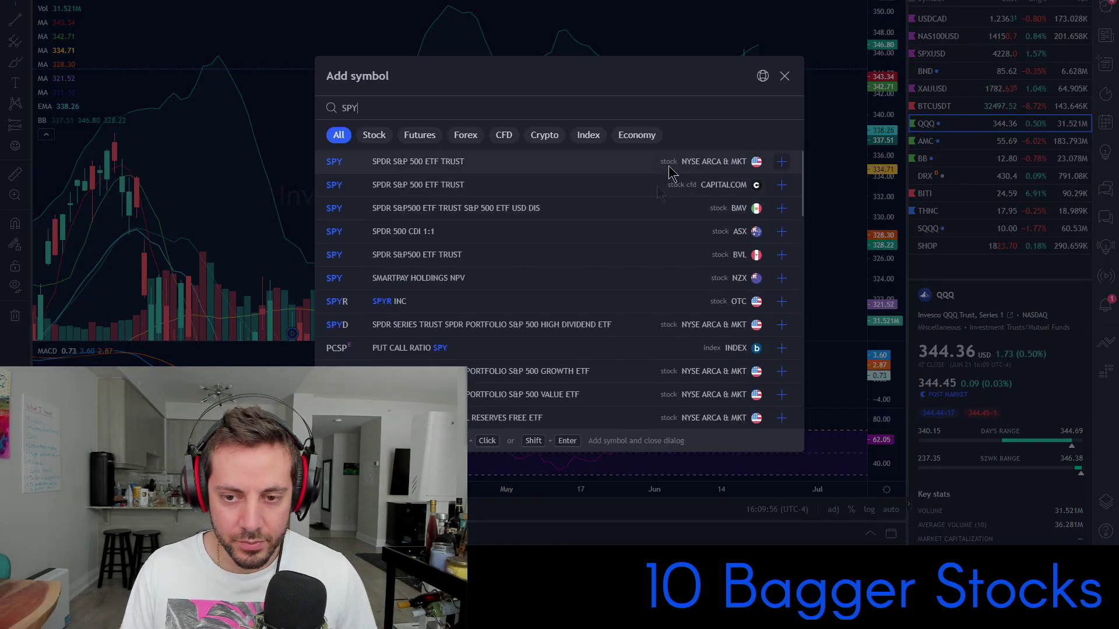
{"action": "left_click", "coordinate": [677, 166]}
{"action": "left_click", "coordinate": [784, 77]}
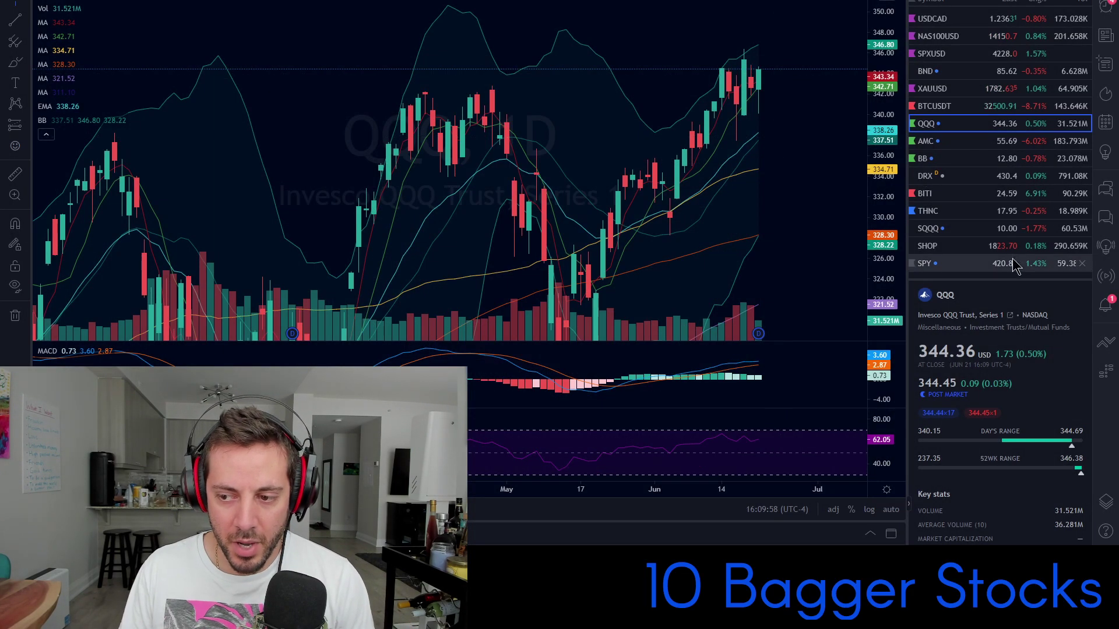
Step: Chart SPY on the daily interval and examine its mid-June 2021 candles around the moving averages up close
{"action": "left_click_drag", "start_coordinate": [879, 175], "coordinate": [878, 88]}
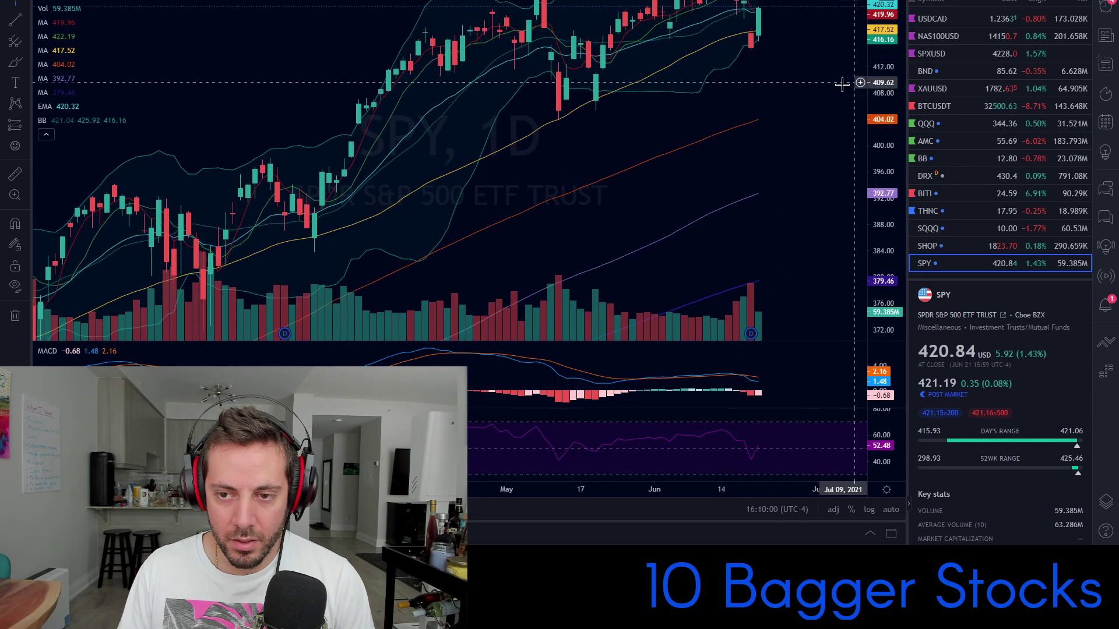
{"action": "left_click_drag", "start_coordinate": [713, 93], "coordinate": [627, 253]}
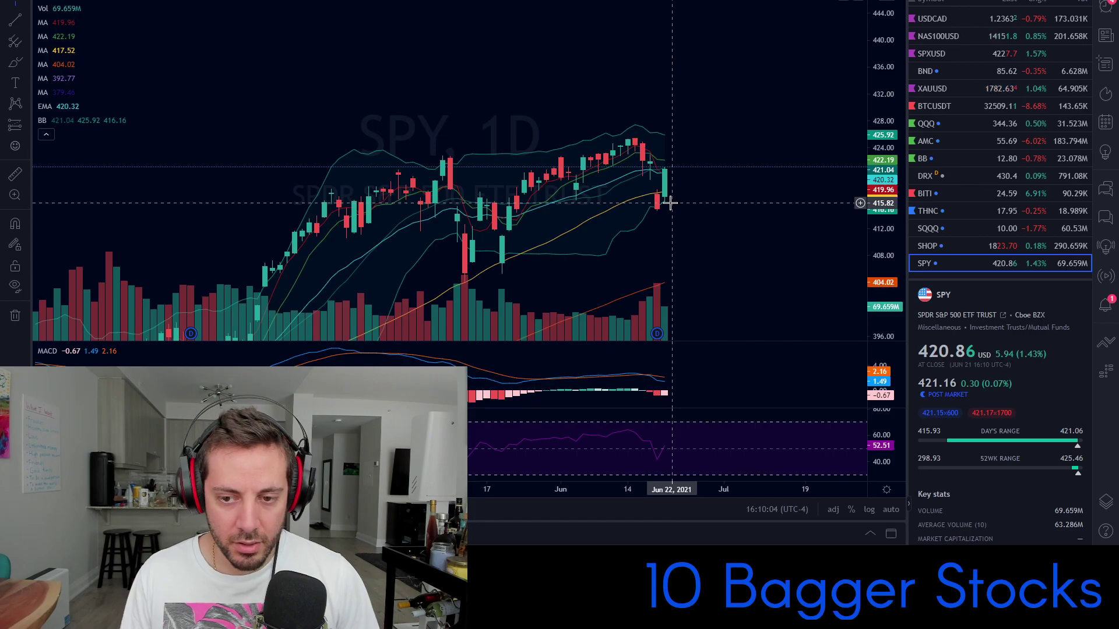
{"action": "scroll", "coordinate": [690, 249], "scroll_direction": "up", "scroll_amount": 5}
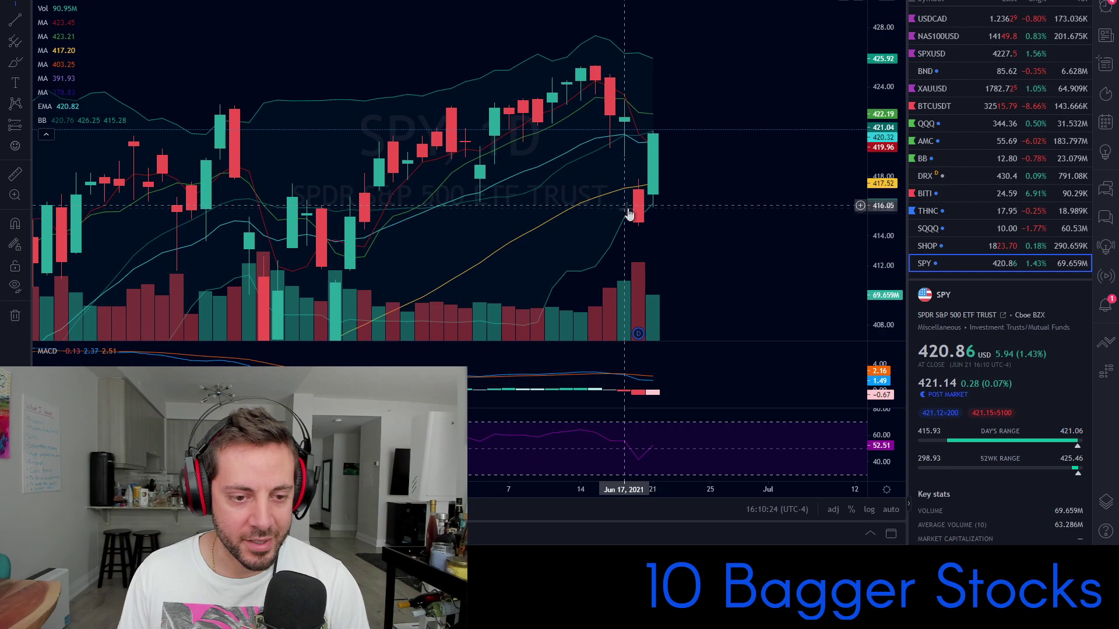
{"action": "left_click_drag", "start_coordinate": [739, 170], "coordinate": [806, 125]}
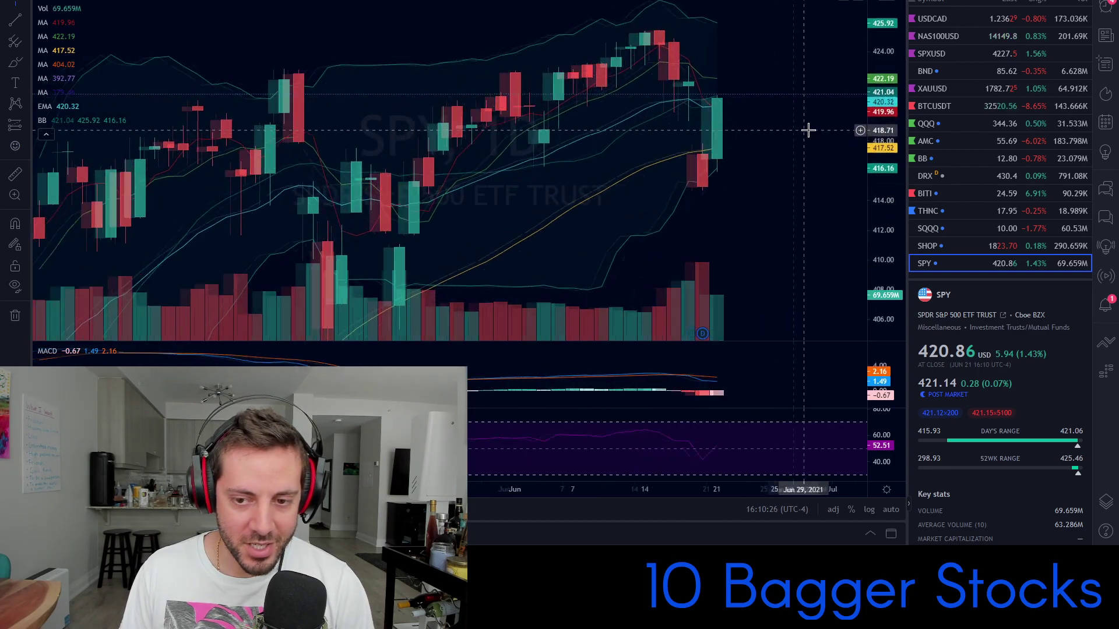
{"action": "left_click_drag", "start_coordinate": [881, 177], "coordinate": [839, 239]}
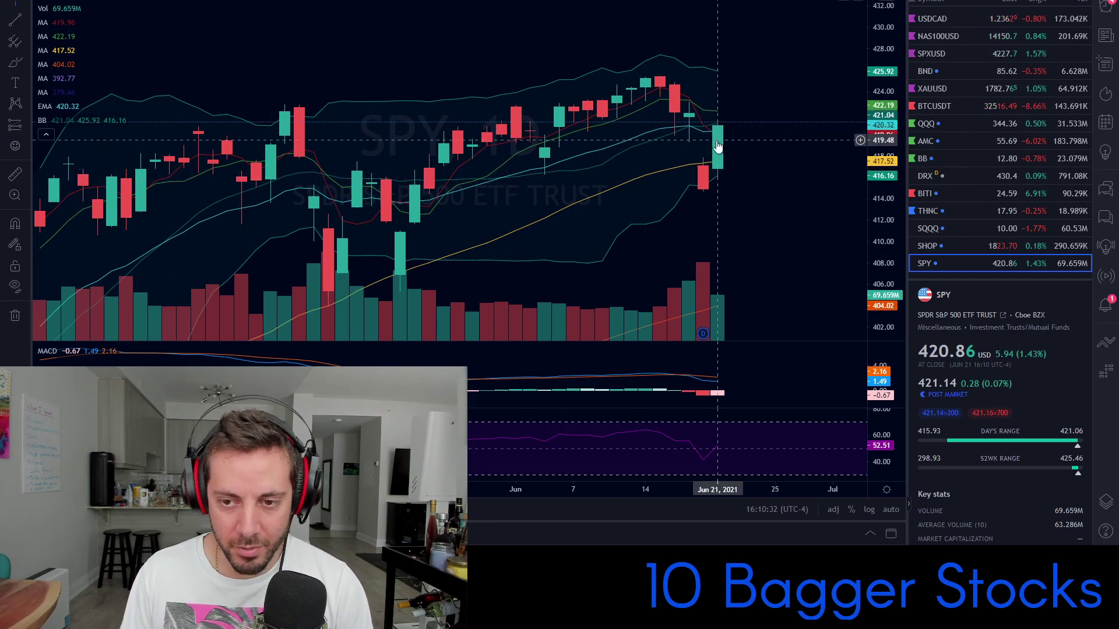
{"action": "scroll", "coordinate": [744, 137], "scroll_direction": "up", "scroll_amount": 5}
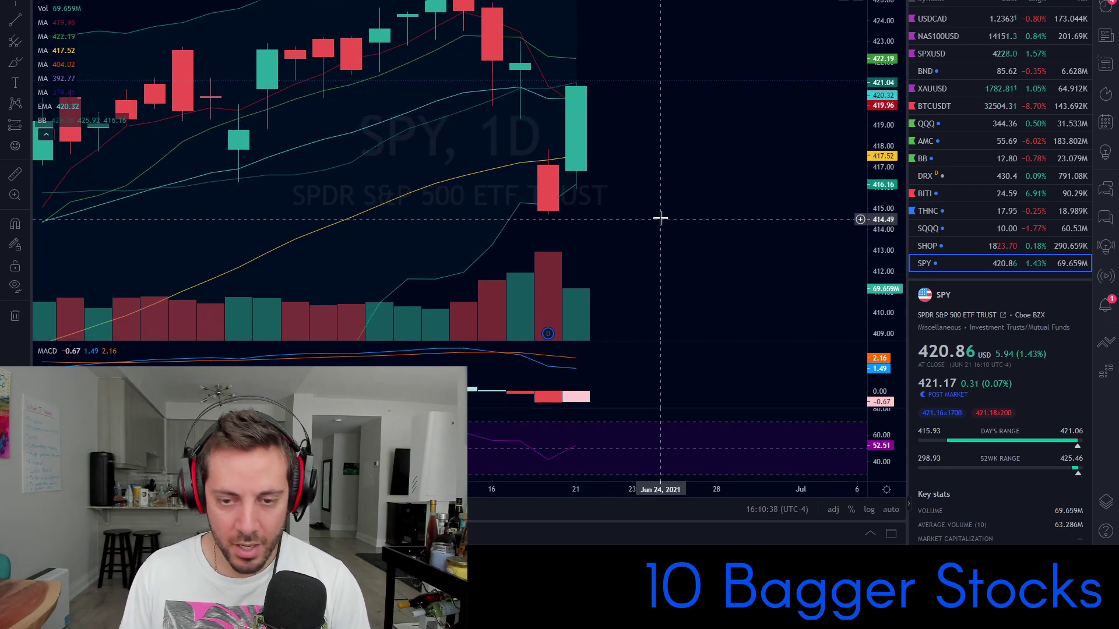
{"action": "scroll", "coordinate": [728, 198], "scroll_direction": "down", "scroll_amount": 3}
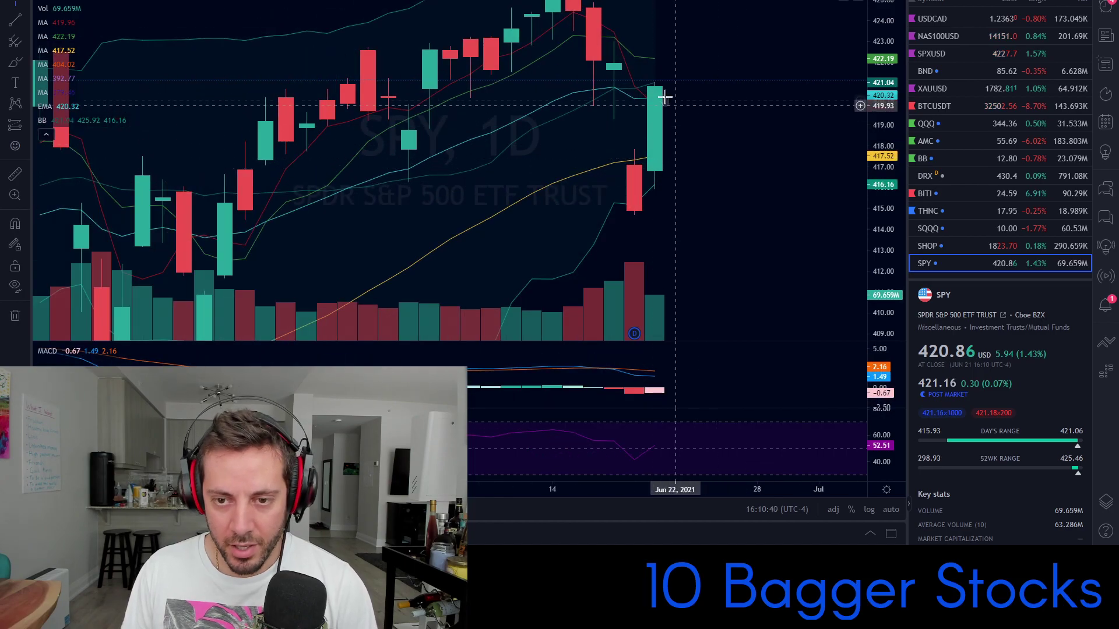
{"action": "left_click_drag", "start_coordinate": [882, 142], "coordinate": [884, 231]}
{"action": "scroll", "coordinate": [758, 196], "scroll_direction": "down", "scroll_amount": 3}
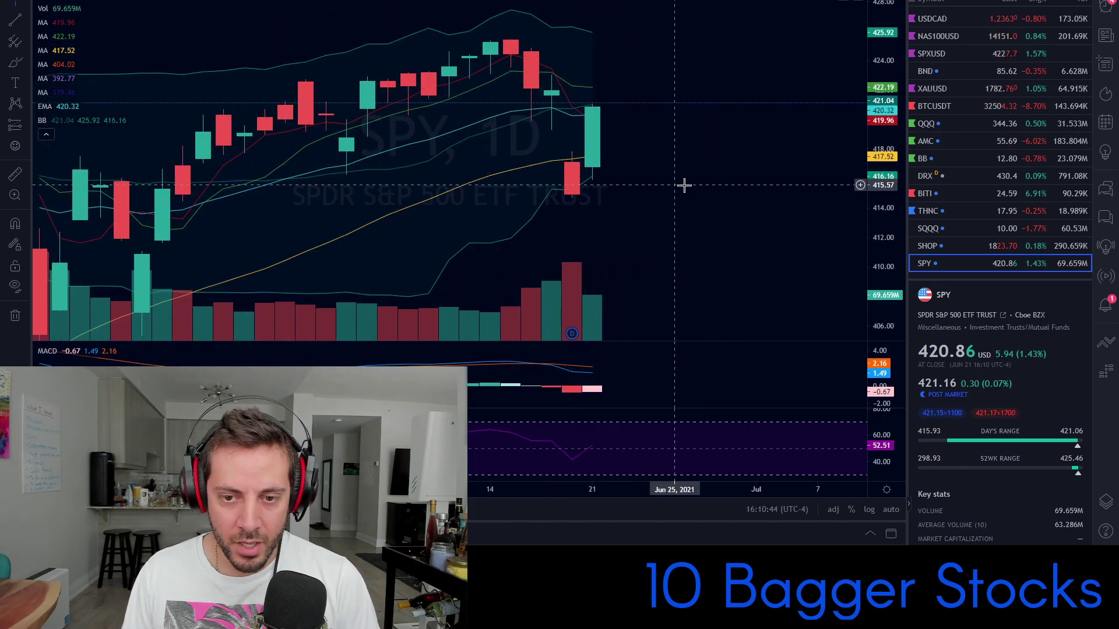
{"action": "left_click_drag", "start_coordinate": [880, 119], "coordinate": [893, 264]}
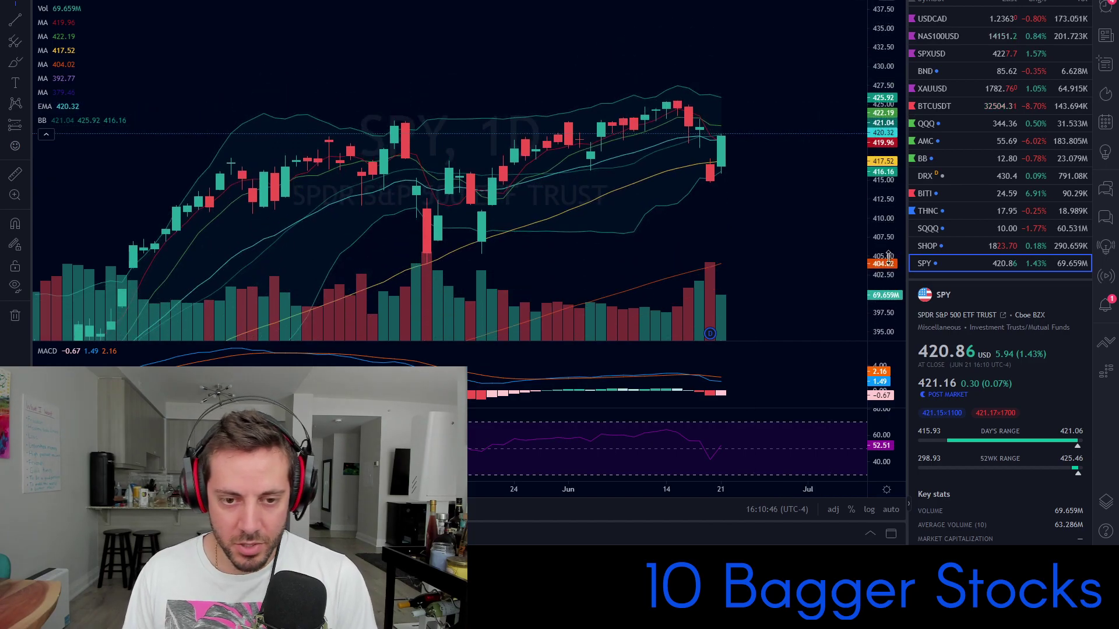
Step: Examine SPY's daily price trend since spring 2021 against its longer moving averages and Bollinger Bands
{"action": "left_click_drag", "start_coordinate": [761, 240], "coordinate": [650, 224]}
{"action": "scroll", "coordinate": [786, 195], "scroll_direction": "down", "scroll_amount": 3}
{"action": "left_click_drag", "start_coordinate": [890, 206], "coordinate": [888, 169]}
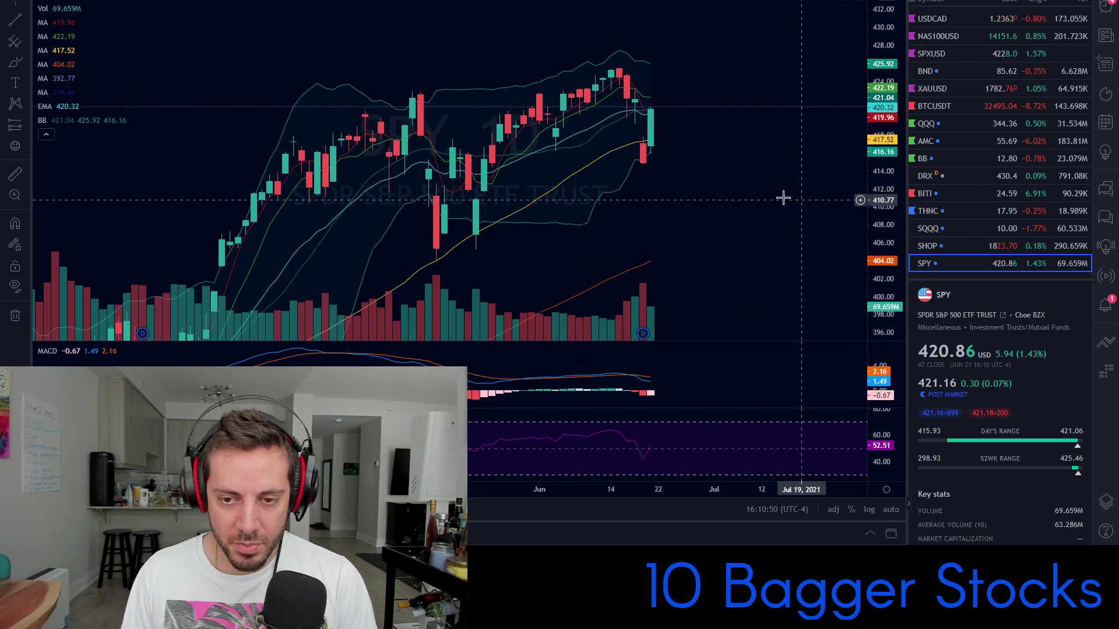
{"action": "left_click_drag", "start_coordinate": [749, 199], "coordinate": [722, 193]}
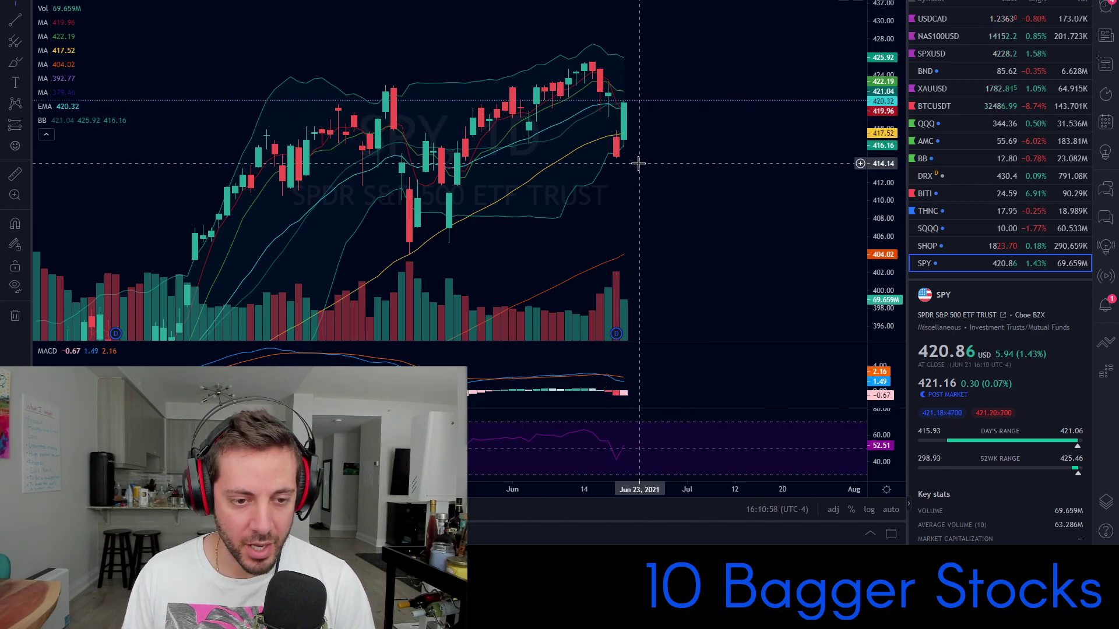
{"action": "left_click_drag", "start_coordinate": [876, 170], "coordinate": [874, 250]}
{"action": "left_click_drag", "start_coordinate": [626, 190], "coordinate": [668, 170]}
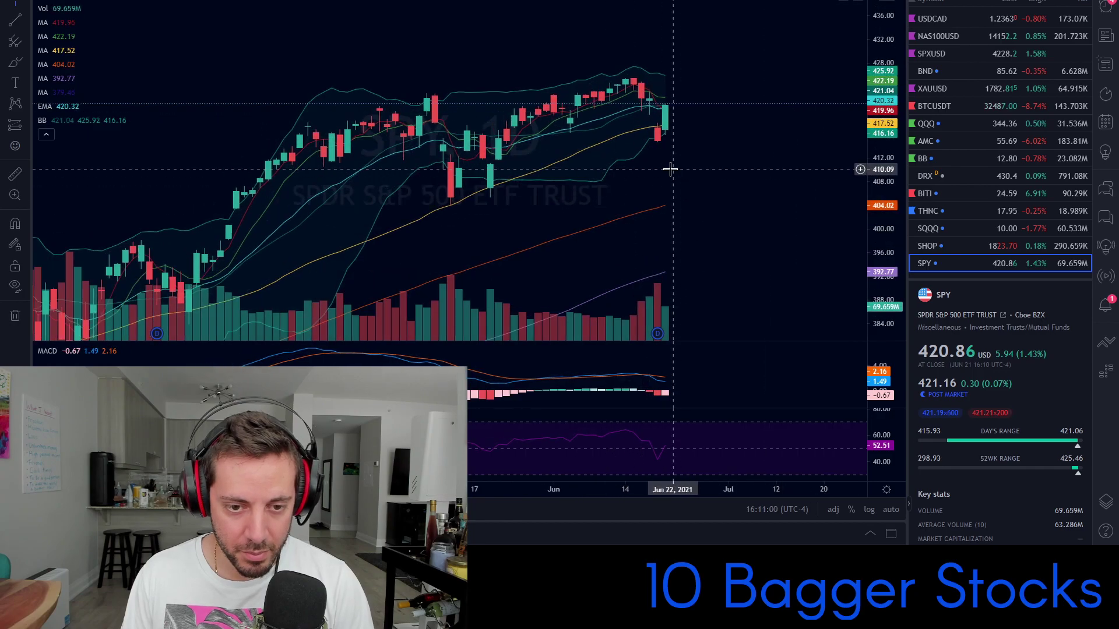
{"action": "scroll", "coordinate": [737, 145], "scroll_direction": "down", "scroll_amount": 5}
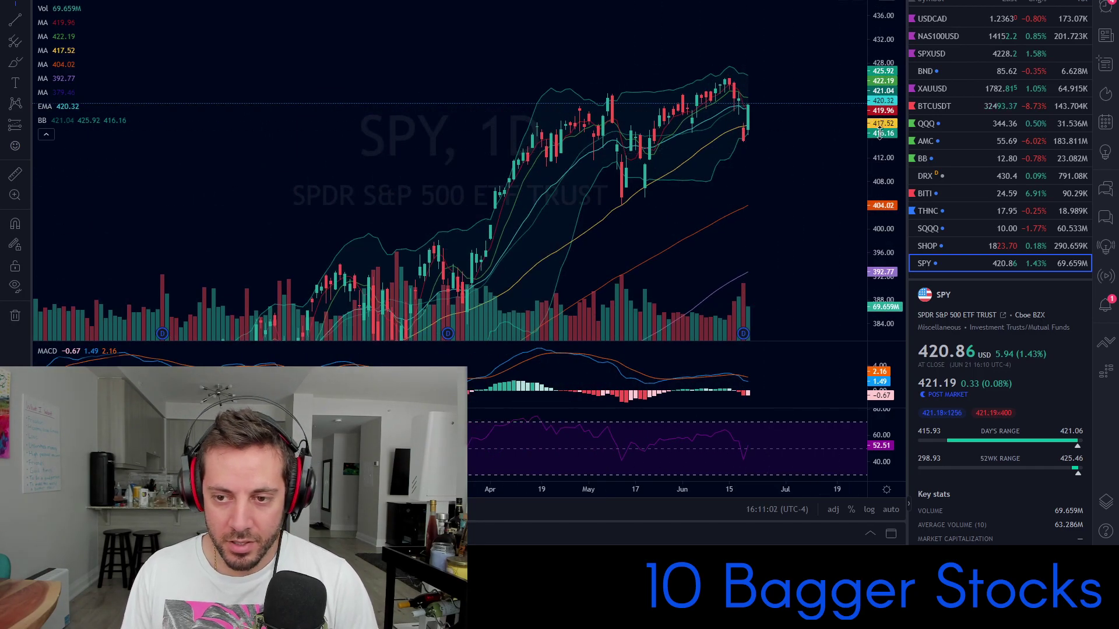
{"action": "left_click_drag", "start_coordinate": [739, 174], "coordinate": [794, 182]}
{"action": "scroll", "coordinate": [611, 152], "scroll_direction": "up", "scroll_amount": 3}
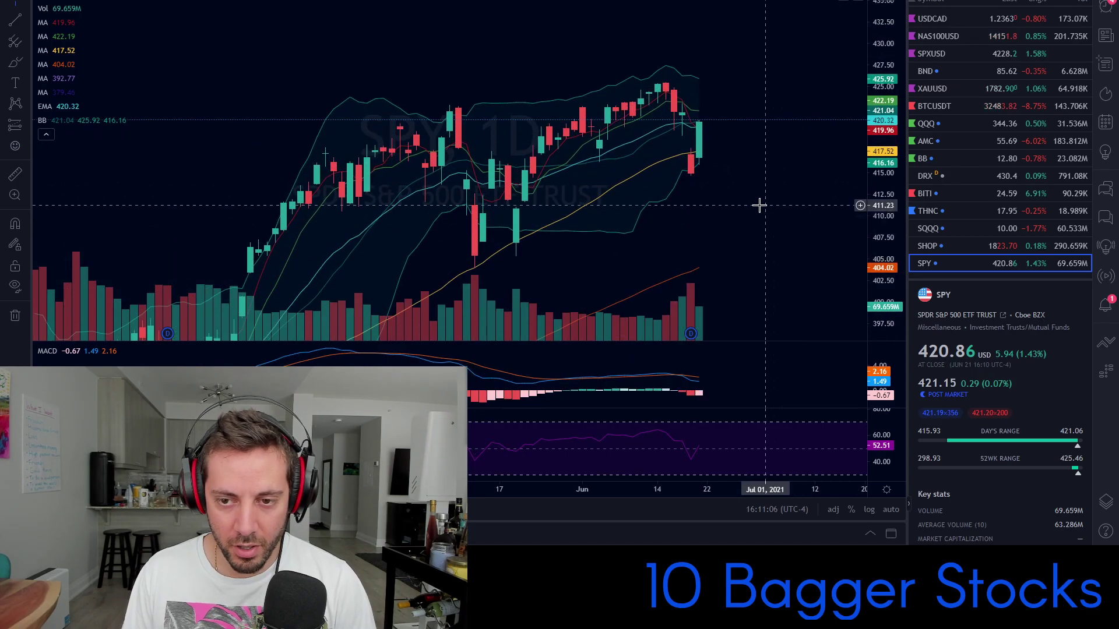
{"action": "left_click_drag", "start_coordinate": [693, 146], "coordinate": [663, 143]}
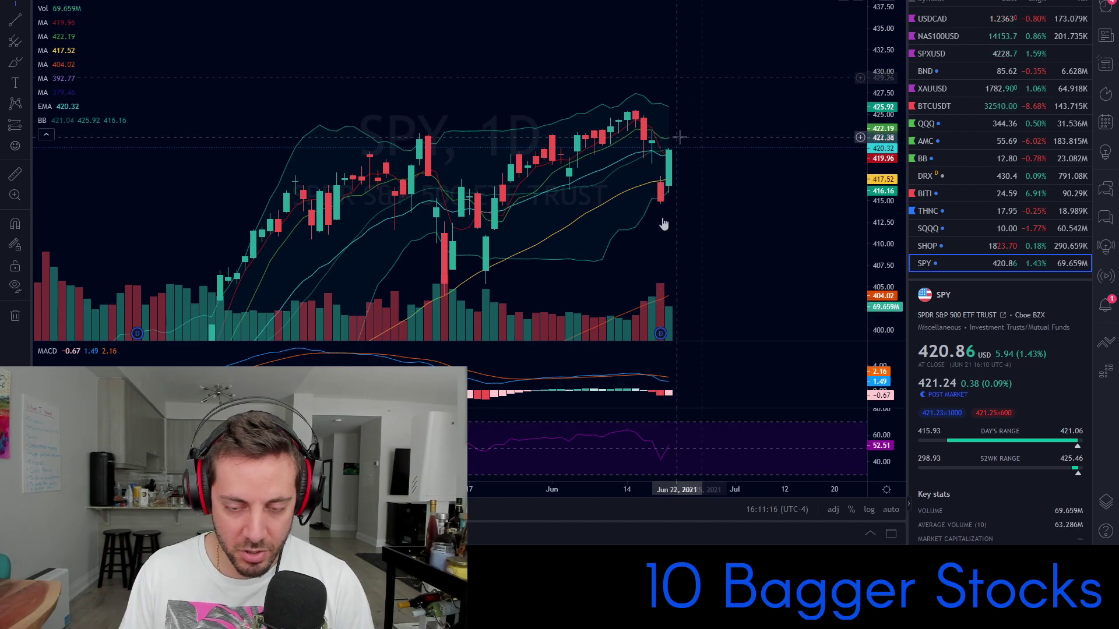
{"action": "left_click_drag", "start_coordinate": [757, 198], "coordinate": [687, 184]}
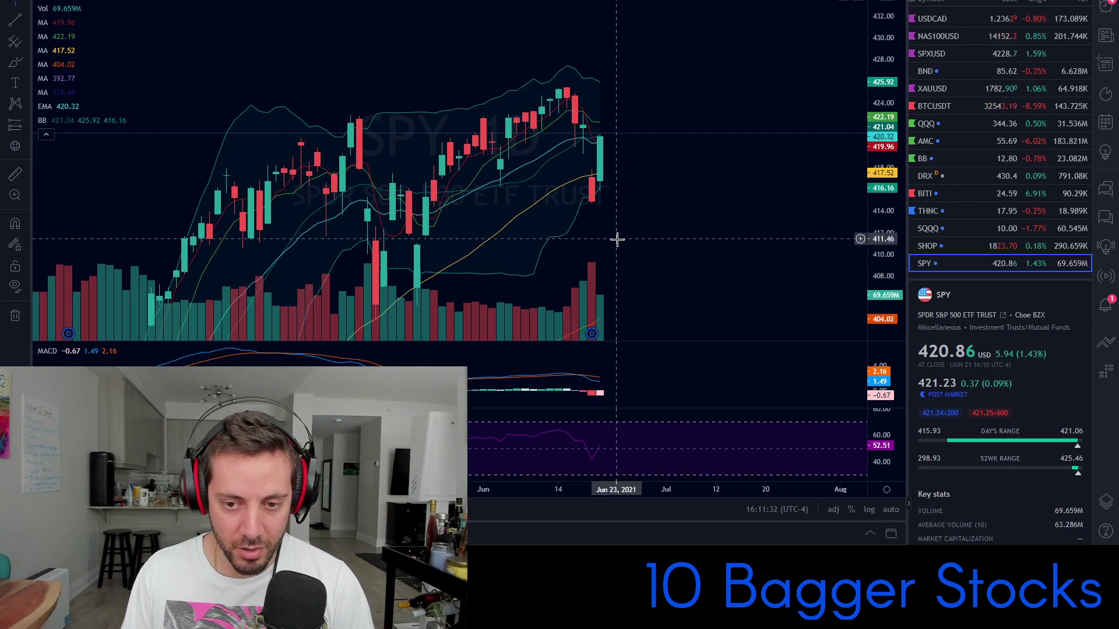
{"action": "left_click_drag", "start_coordinate": [881, 212], "coordinate": [881, 229]}
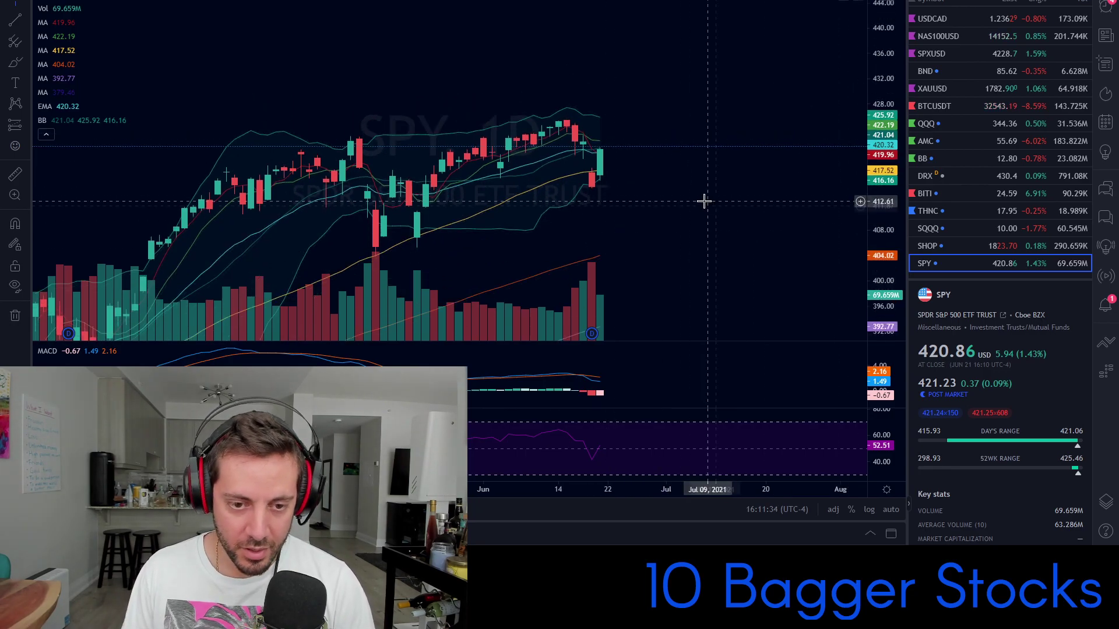
{"action": "scroll", "coordinate": [707, 187], "scroll_direction": "down", "scroll_amount": 5}
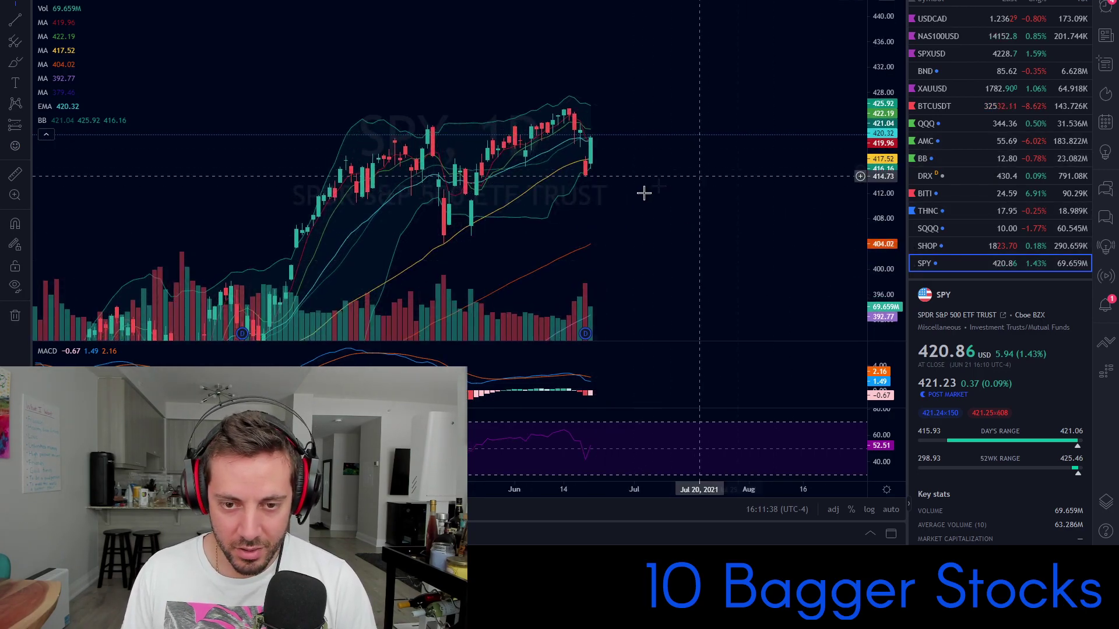
{"action": "scroll", "coordinate": [623, 207], "scroll_direction": "up", "scroll_amount": 5}
{"action": "left_click_drag", "start_coordinate": [414, 228], "coordinate": [656, 225]}
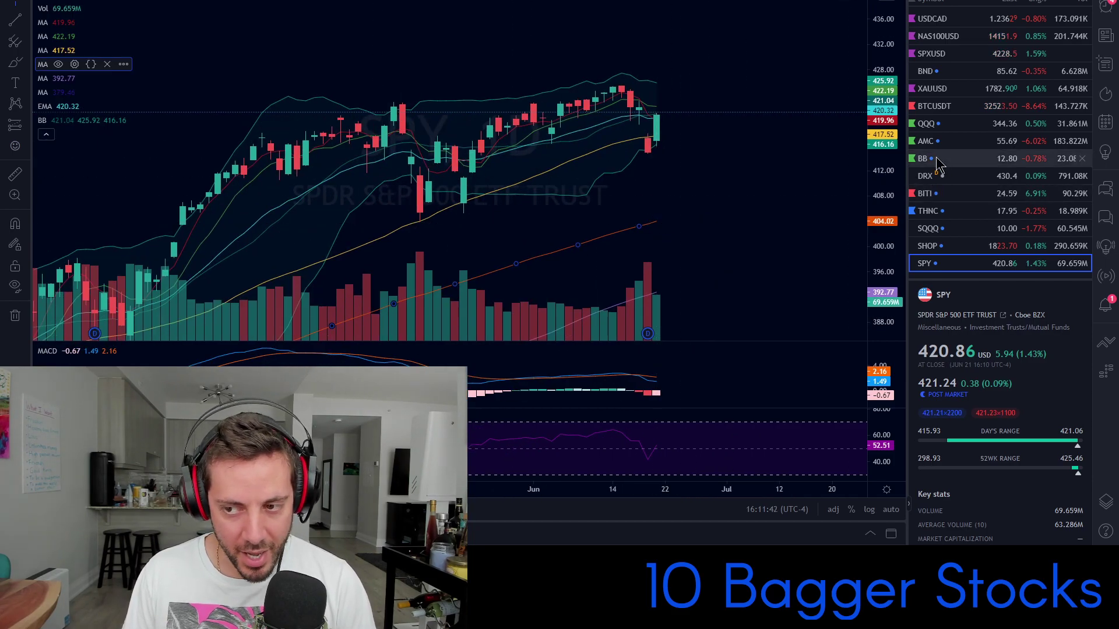
Step: Bring back the QQQ daily chart and examine its price trend over the past several months
{"action": "left_click", "coordinate": [927, 124]}
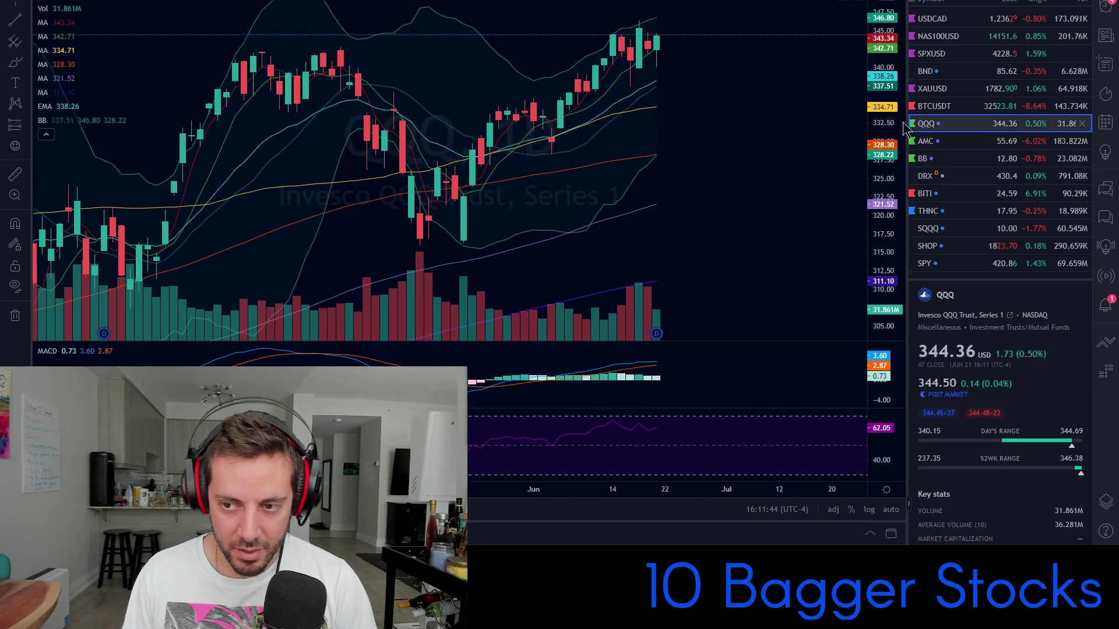
{"action": "left_click_drag", "start_coordinate": [744, 182], "coordinate": [781, 220]}
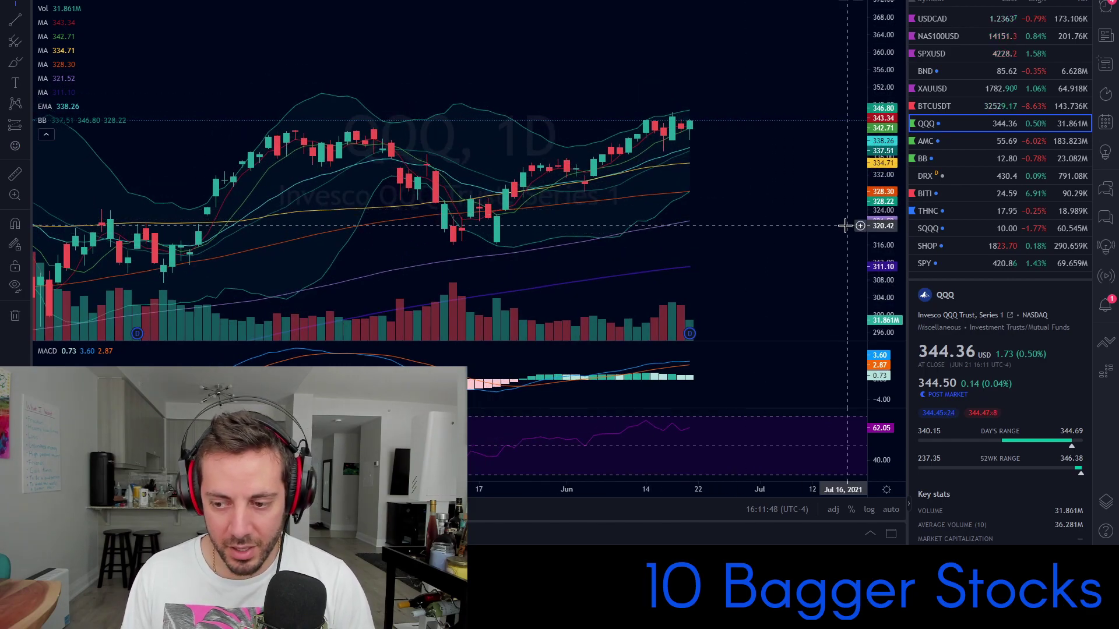
{"action": "scroll", "coordinate": [794, 222], "scroll_direction": "down", "scroll_amount": 3}
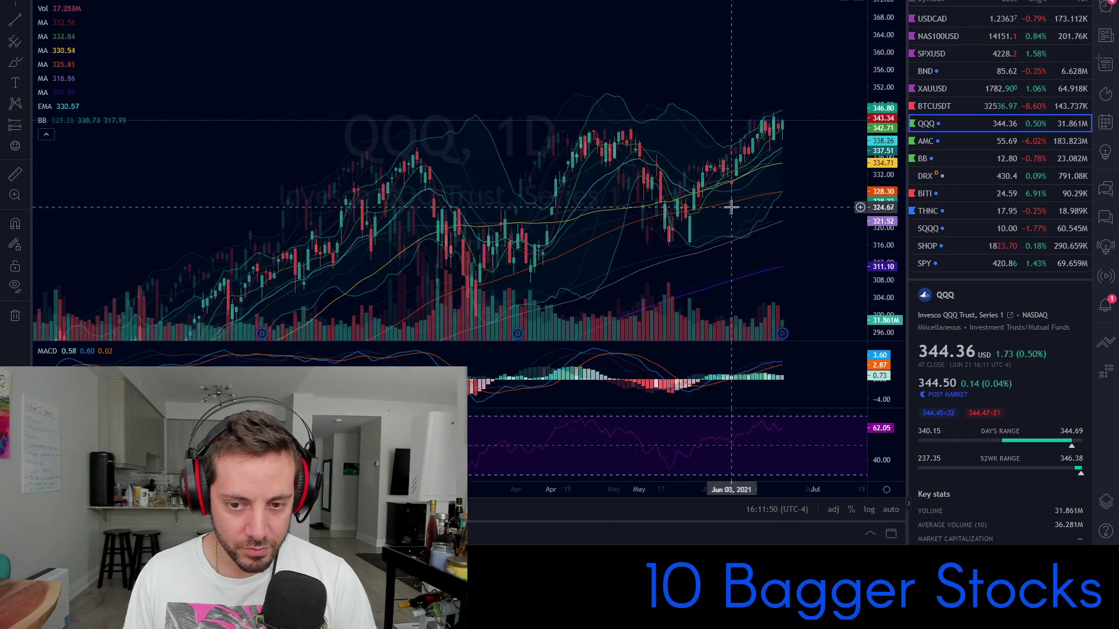
{"action": "left_click_drag", "start_coordinate": [800, 232], "coordinate": [750, 184]}
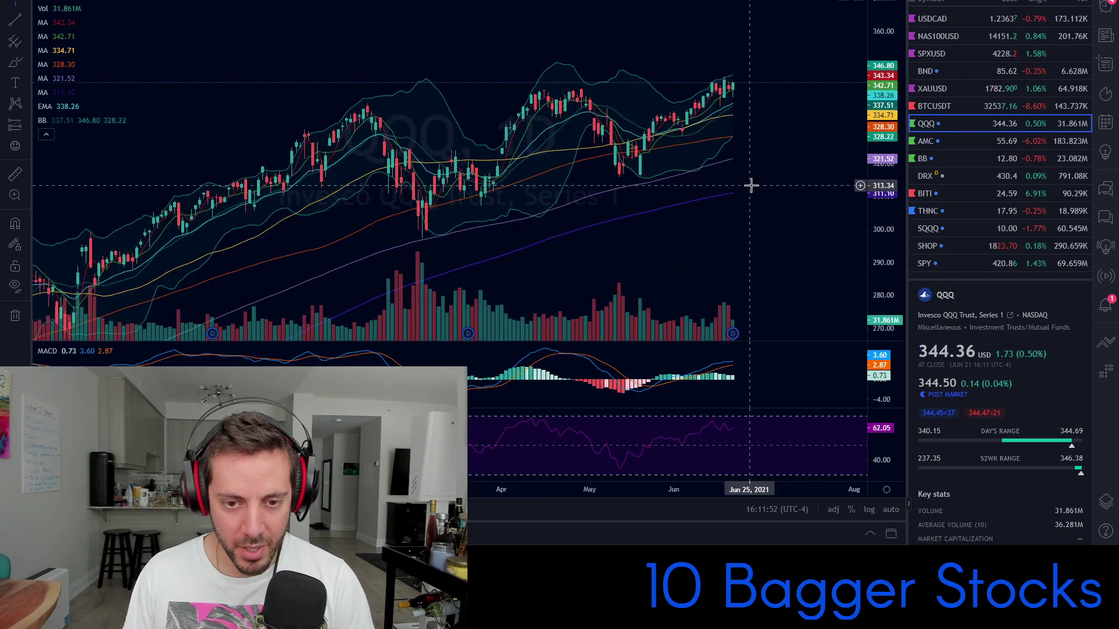
Step: Draw QQQ trend lines over the highs from about 336 to 348 (Jul 19, 2021) and under the lows from about 293 to 332 (Jul 21, 2021)
{"action": "left_click", "coordinate": [16, 21]}
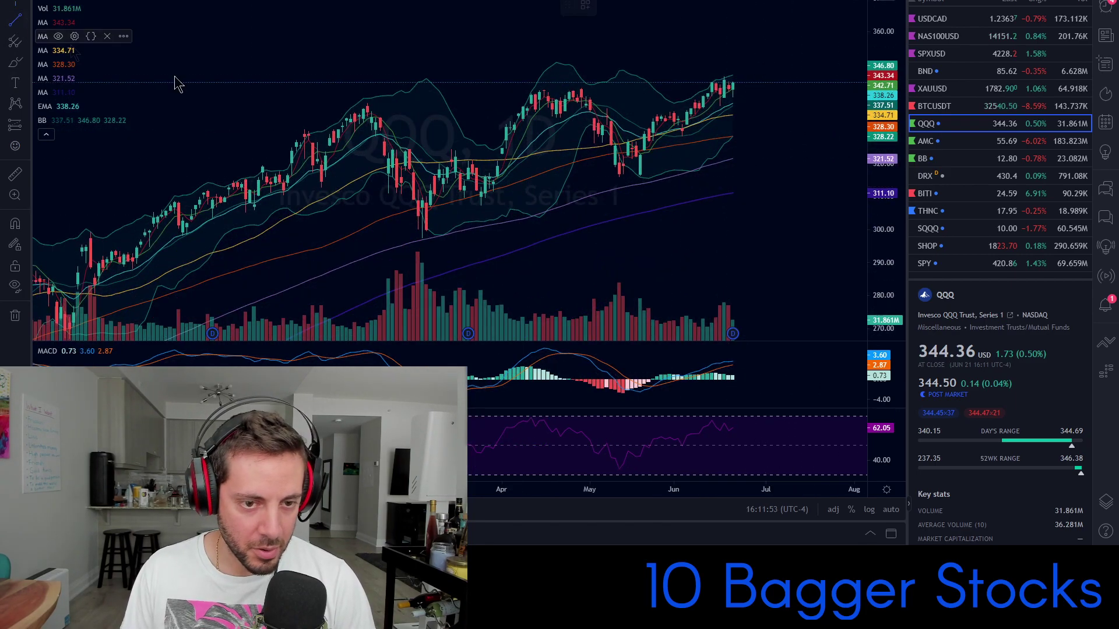
{"action": "left_click", "coordinate": [259, 110]}
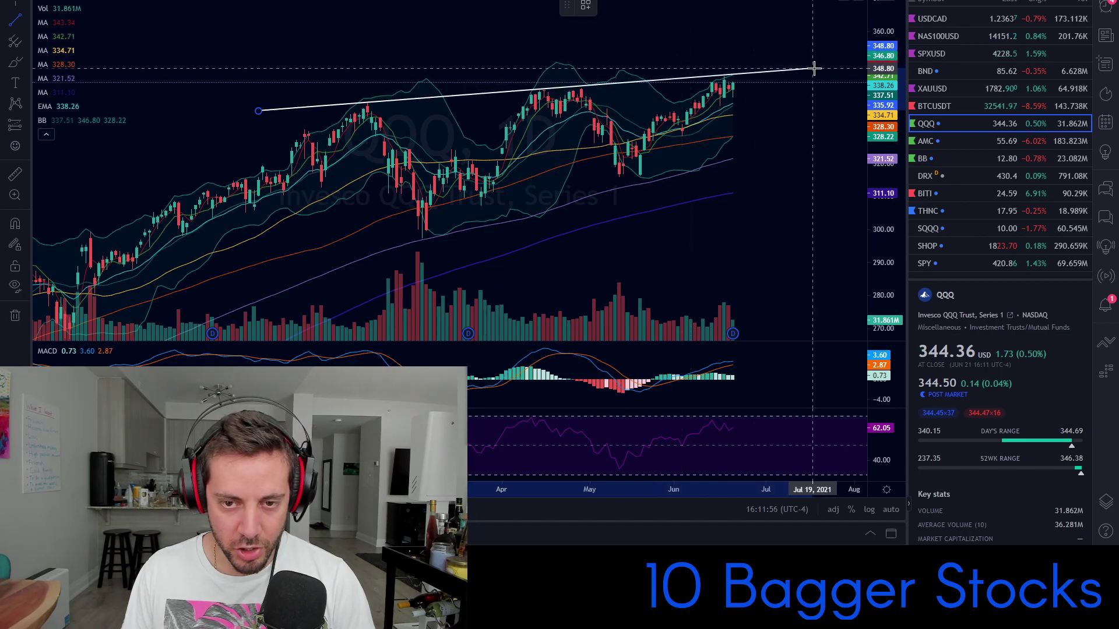
{"action": "left_click", "coordinate": [812, 71]}
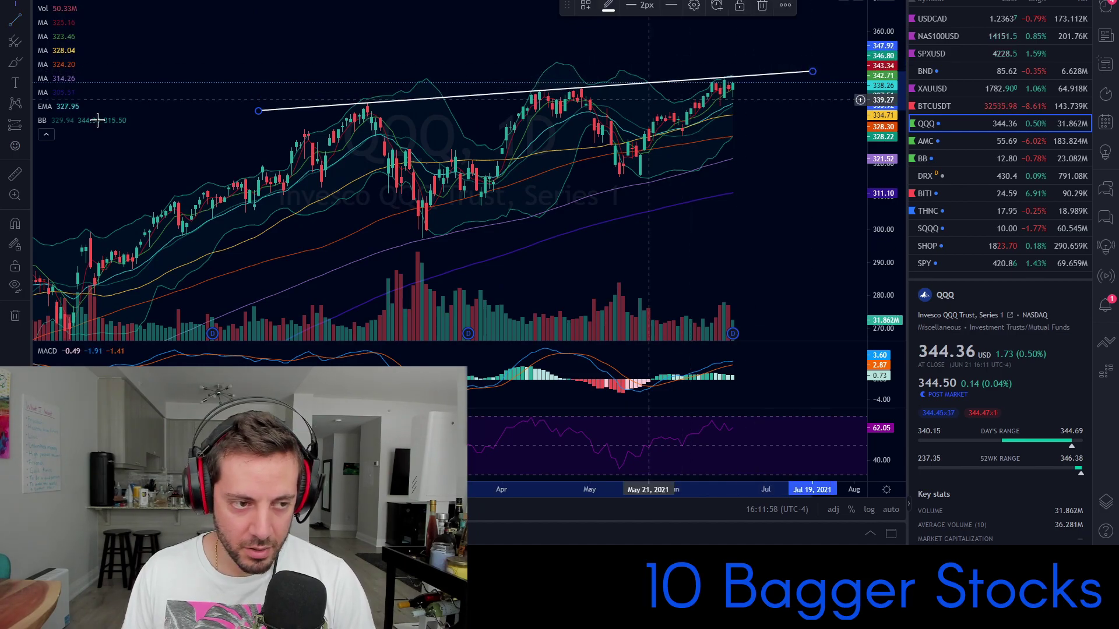
{"action": "left_click", "coordinate": [15, 20]}
{"action": "mouse_move", "coordinate": [376, 252]}
{"action": "left_mouse_down"}
{"action": "mouse_move", "coordinate": [756, 115]}
{"action": "mouse_move", "coordinate": [819, 125]}
{"action": "left_mouse_up"}
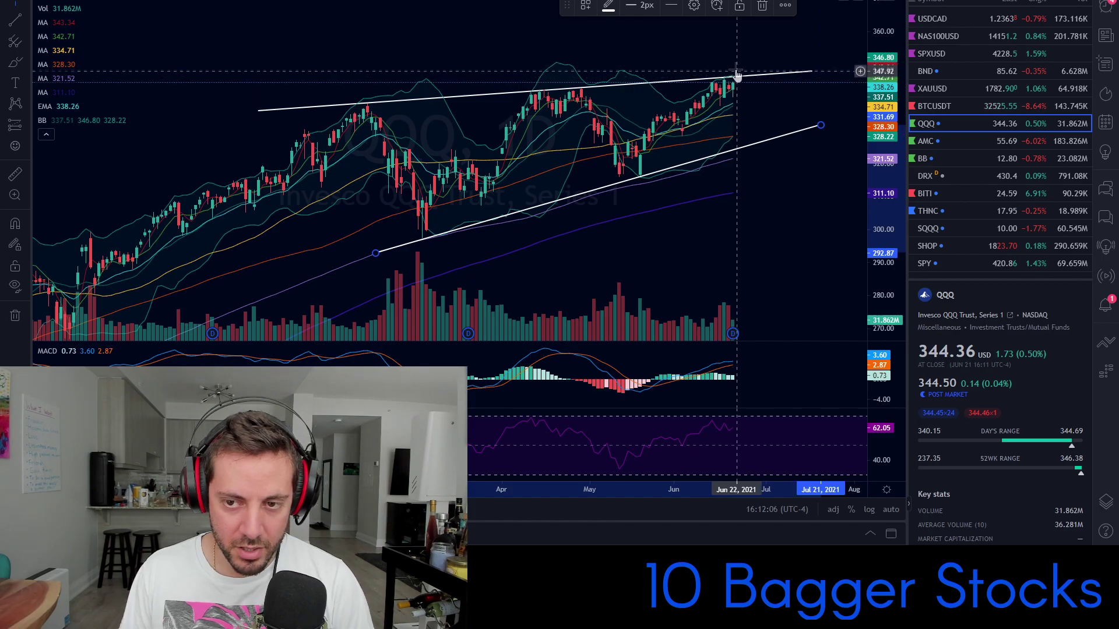
Step: Examine the two trend lines against QQQ's wider daily price history back to the early 2020 drop
{"action": "scroll", "coordinate": [731, 187], "scroll_direction": "down", "scroll_amount": 4}
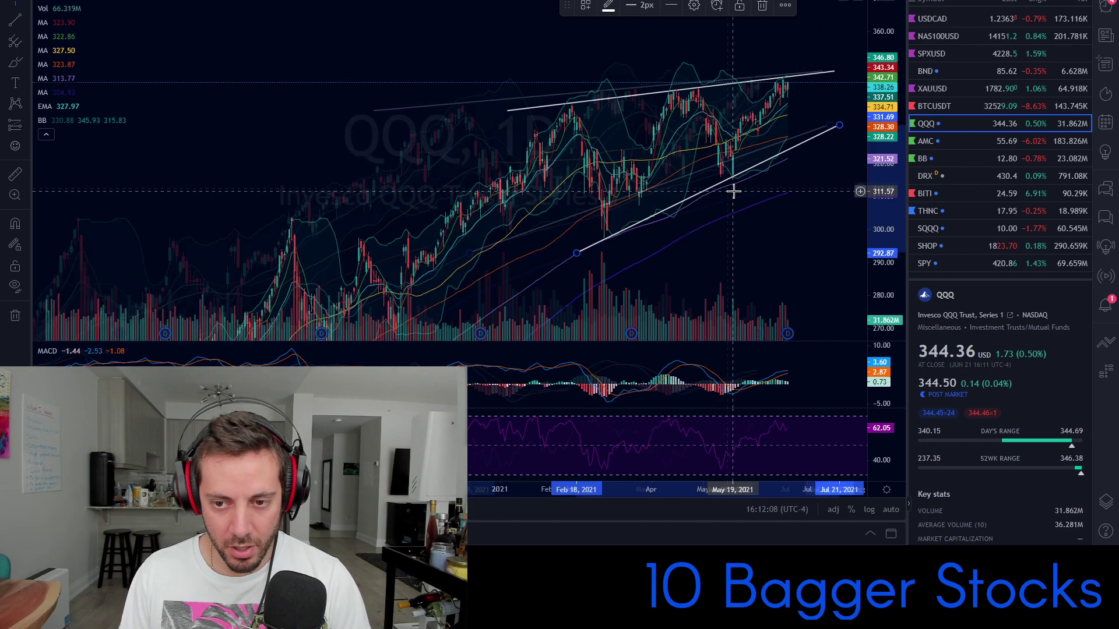
{"action": "left_click_drag", "start_coordinate": [797, 278], "coordinate": [532, 267]}
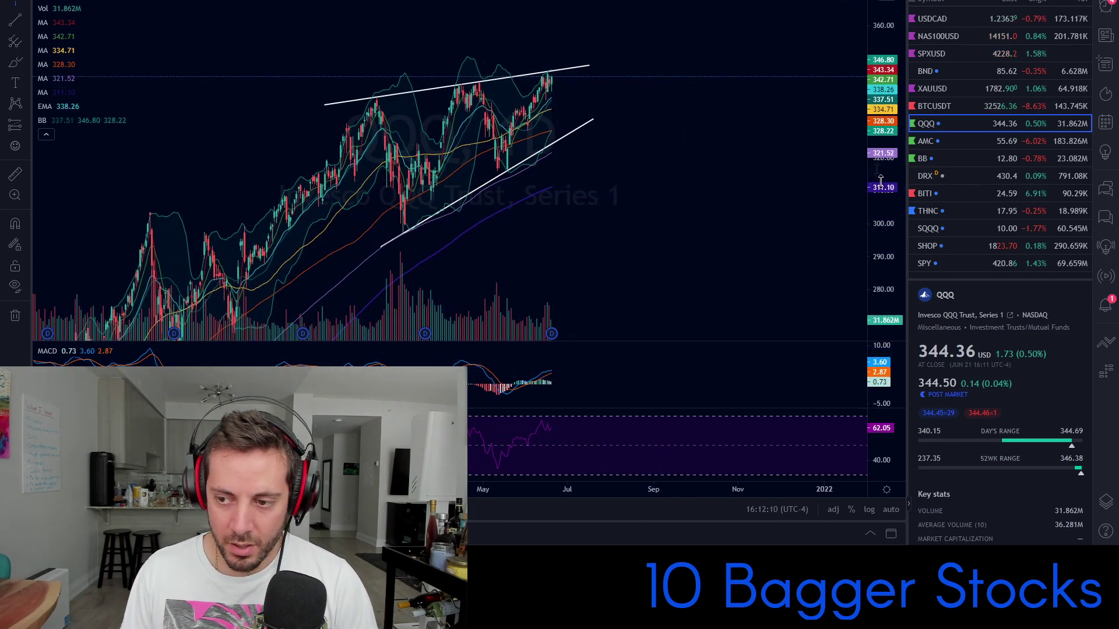
{"action": "left_click_drag", "start_coordinate": [889, 233], "coordinate": [890, 258]}
{"action": "left_click_drag", "start_coordinate": [666, 212], "coordinate": [799, 207]}
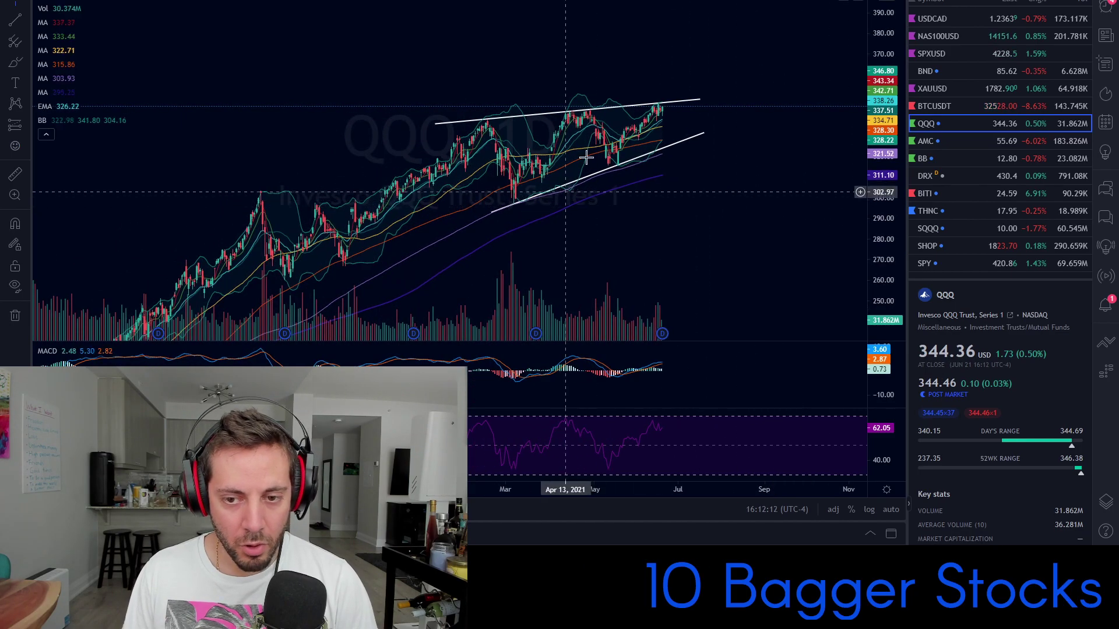
{"action": "left_click_drag", "start_coordinate": [894, 140], "coordinate": [805, 247]}
{"action": "left_click_drag", "start_coordinate": [707, 247], "coordinate": [799, 175]}
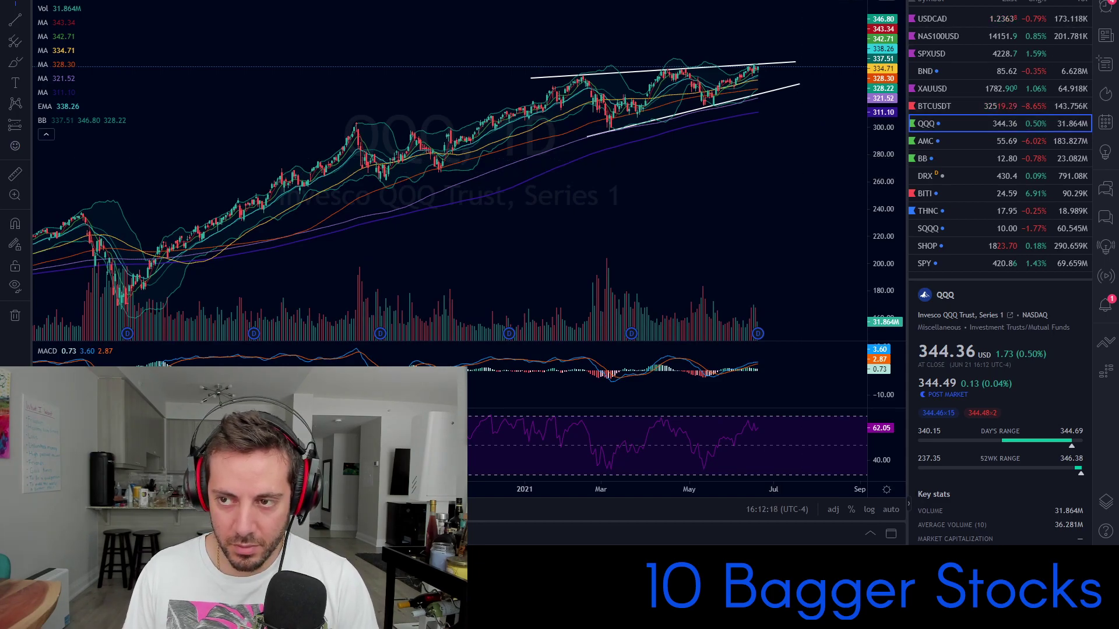
Step: Switch the watchlist to the Purple list, chart USOIL and review its daily trend from before the 2020 crash to June 2021
{"action": "left_click", "coordinate": [939, 1]}
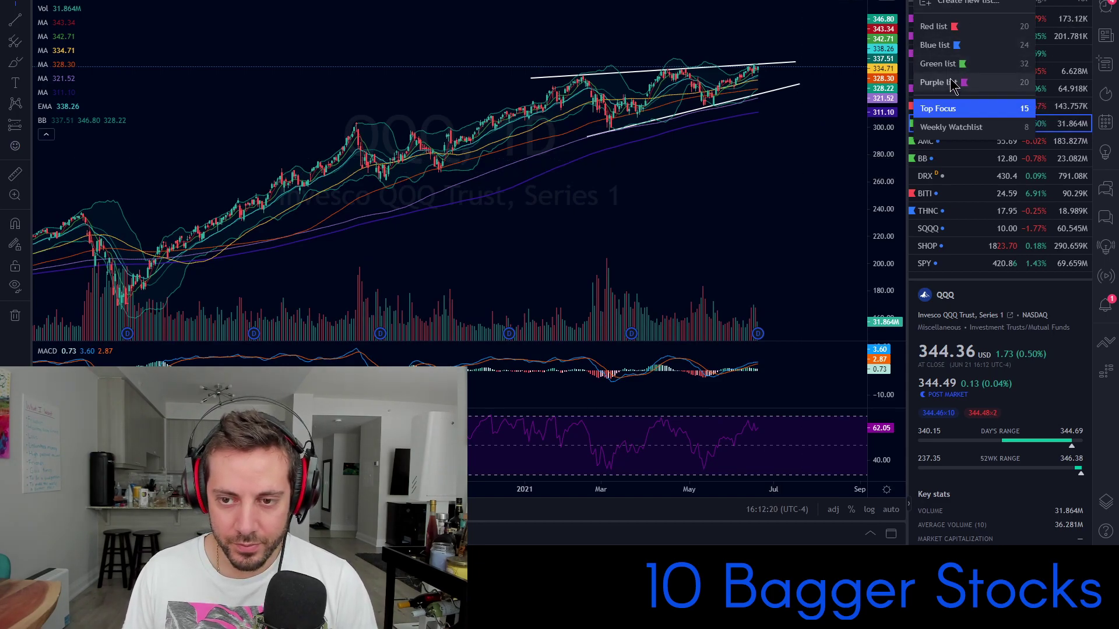
{"action": "left_click", "coordinate": [936, 82]}
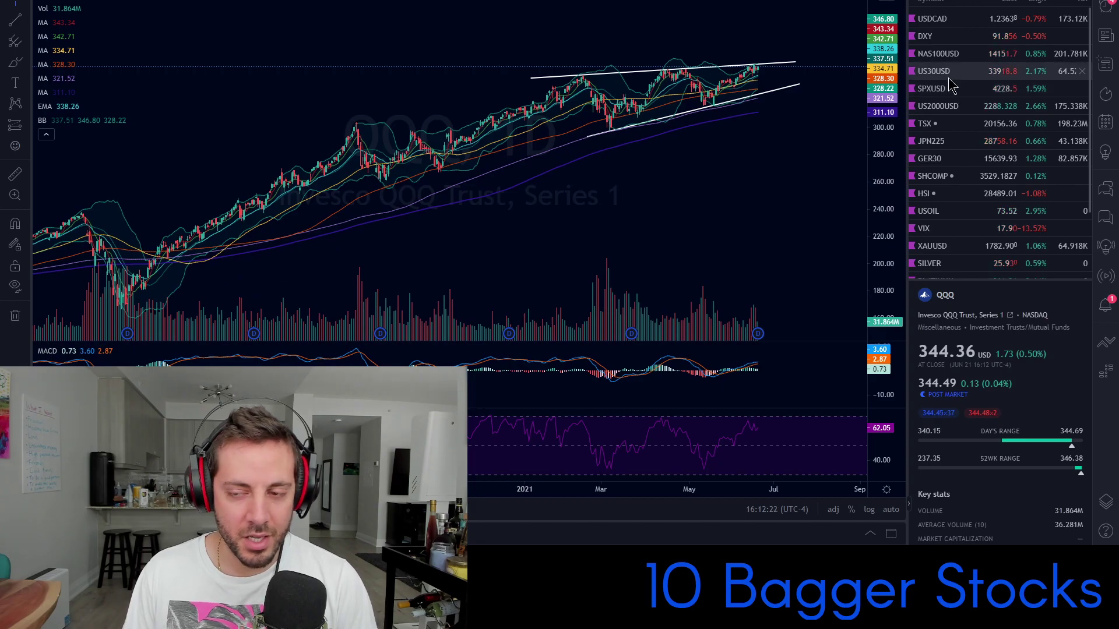
{"action": "left_click", "coordinate": [979, 217]}
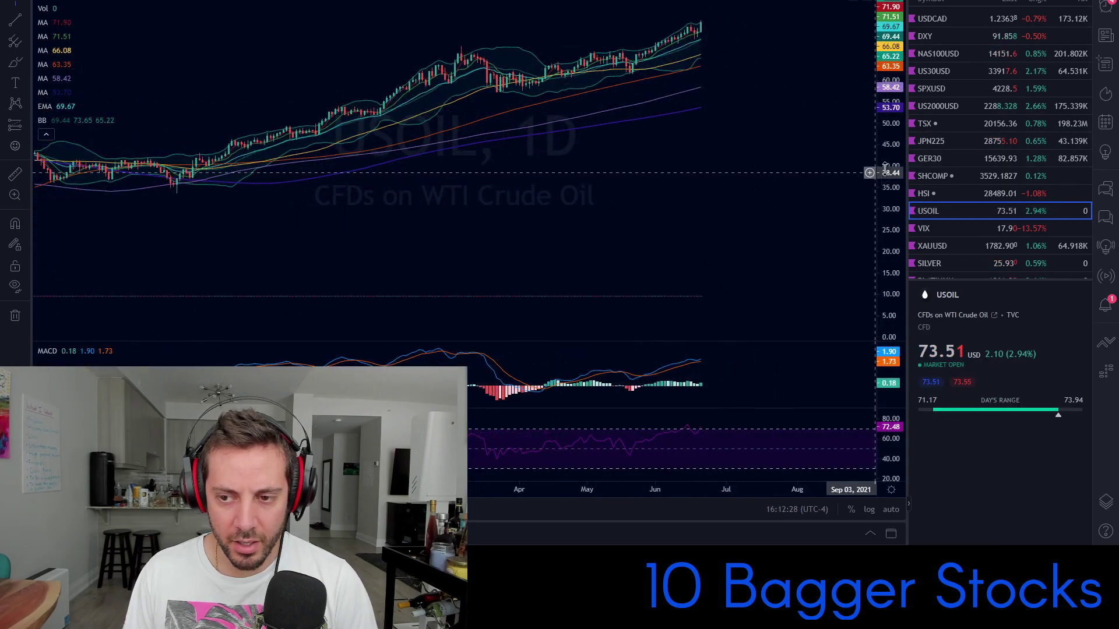
{"action": "left_click_drag", "start_coordinate": [882, 157], "coordinate": [875, 50]}
{"action": "left_click_drag", "start_coordinate": [761, 161], "coordinate": [733, 244]}
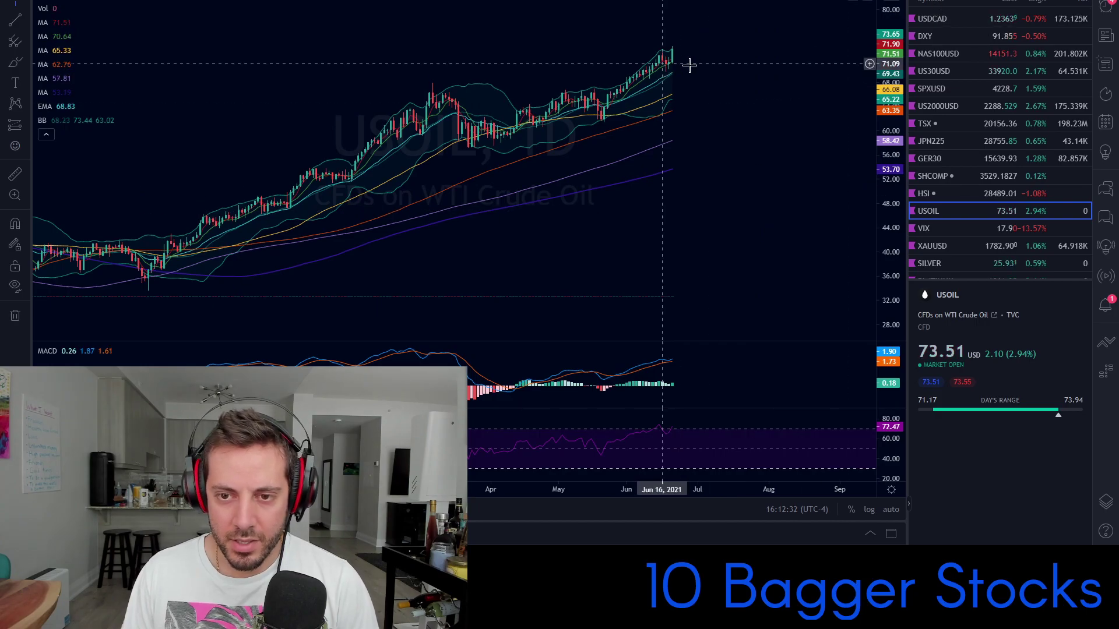
{"action": "scroll", "coordinate": [709, 135], "scroll_direction": "down", "scroll_amount": 5}
{"action": "double_click", "coordinate": [893, 127]}
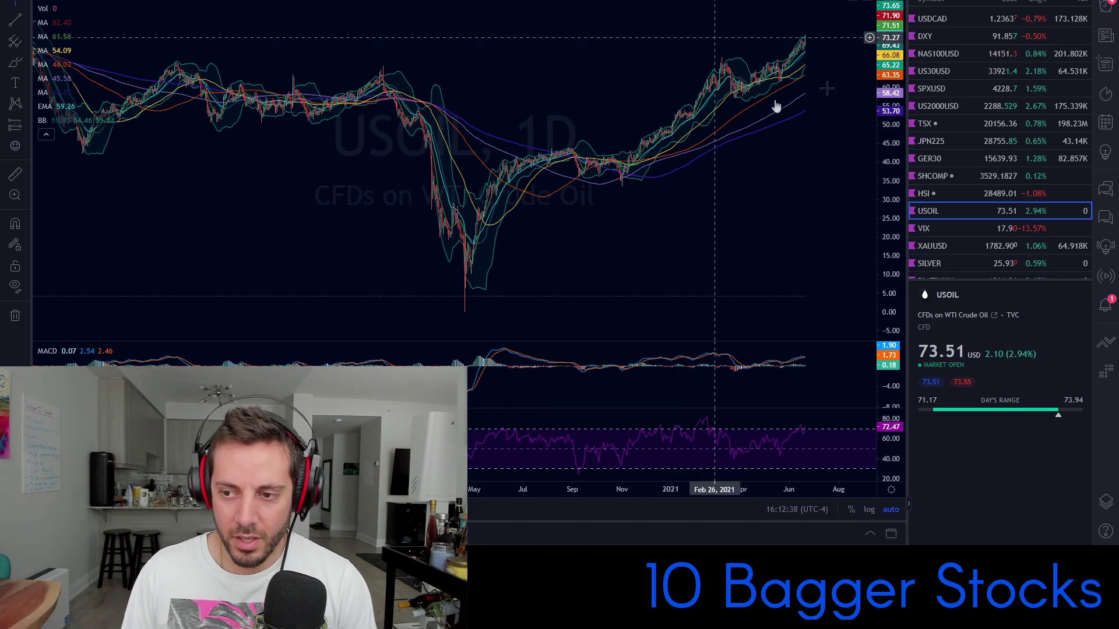
Step: Return to the Top Focus watchlist and chart QQQ, reviewing its daily trend over several years
{"action": "left_click", "coordinate": [939, 1]}
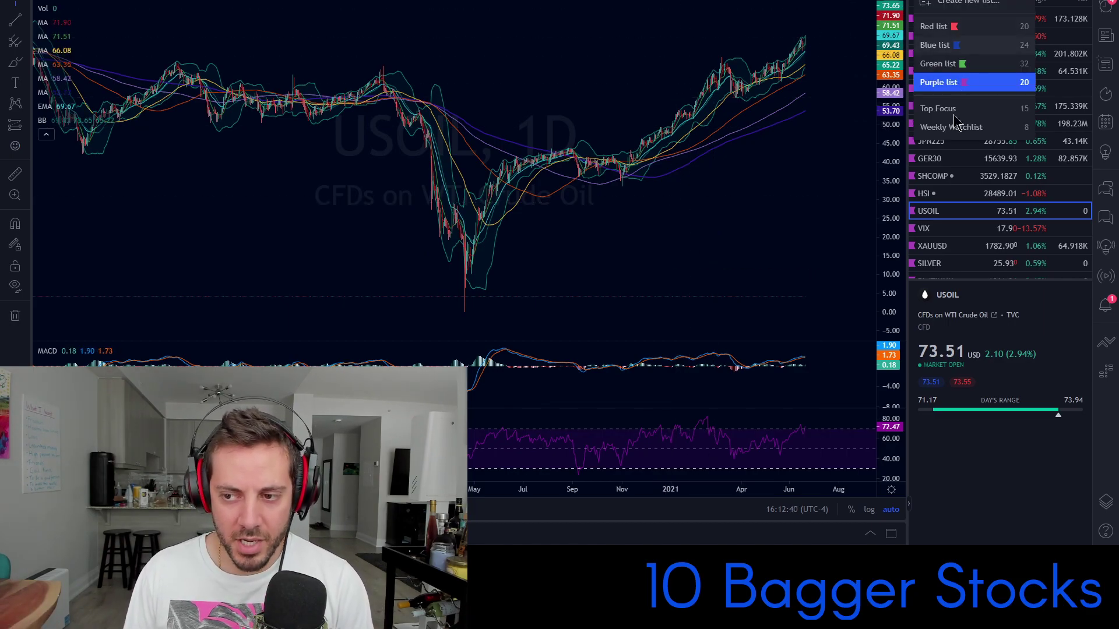
{"action": "left_click", "coordinate": [947, 110]}
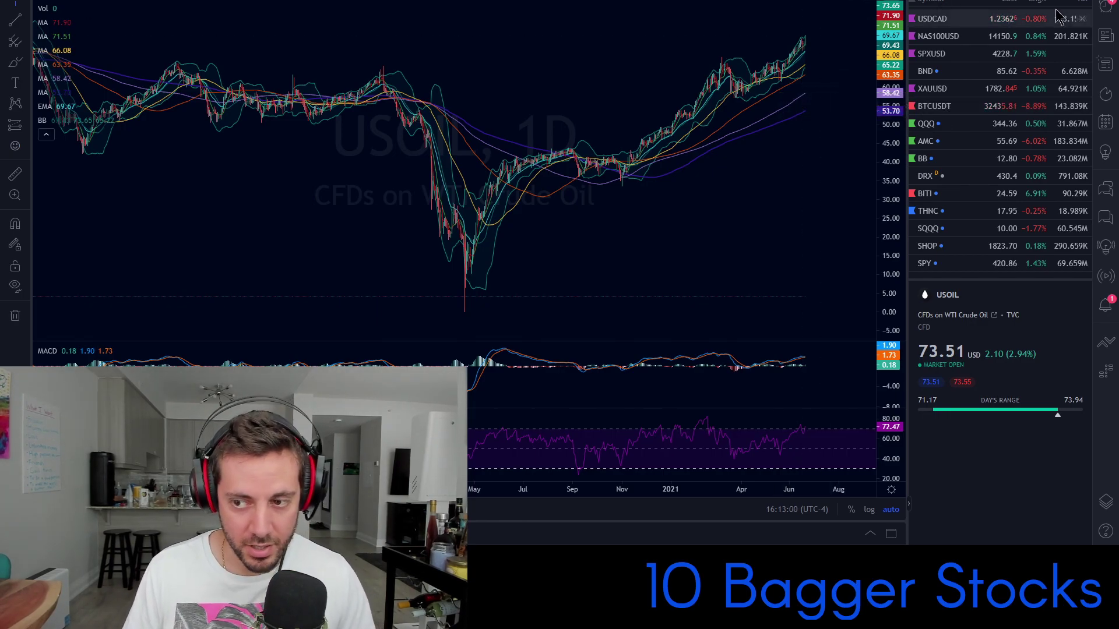
{"action": "left_click", "coordinate": [958, 123]}
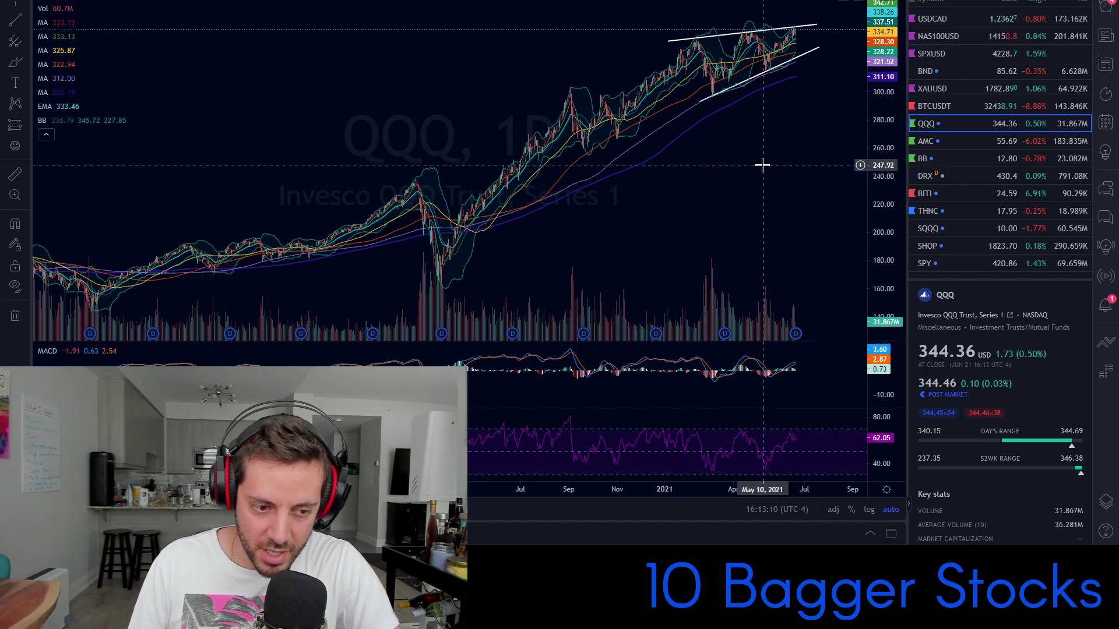
{"action": "scroll", "coordinate": [762, 165], "scroll_direction": "down", "scroll_amount": 5}
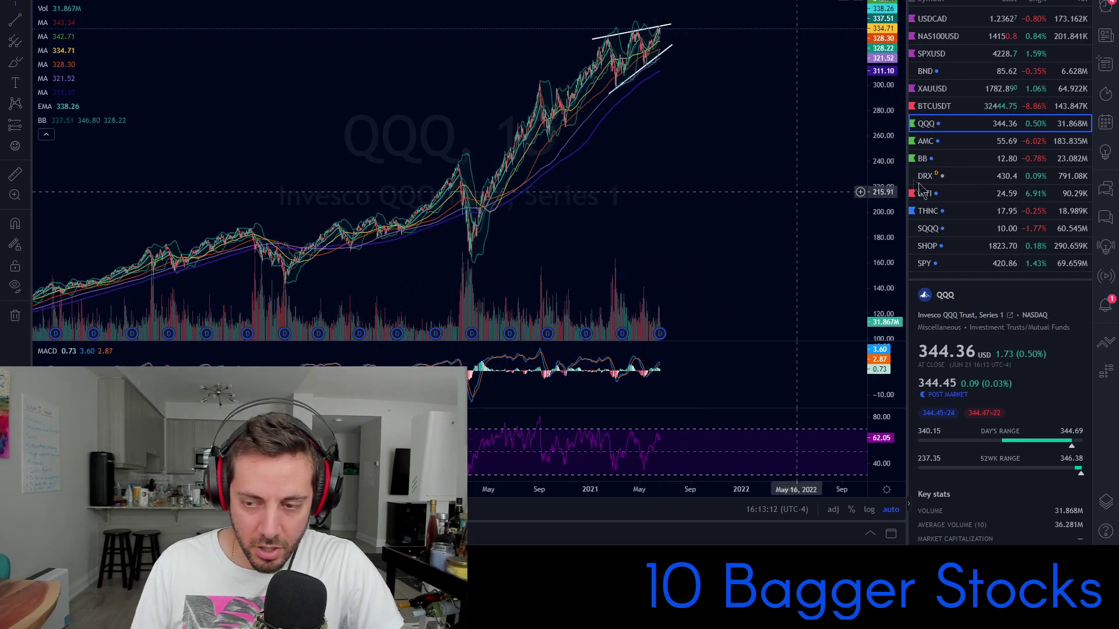
{"action": "left_click_drag", "start_coordinate": [877, 165], "coordinate": [880, 218]}
{"action": "left_click_drag", "start_coordinate": [799, 198], "coordinate": [821, 194]}
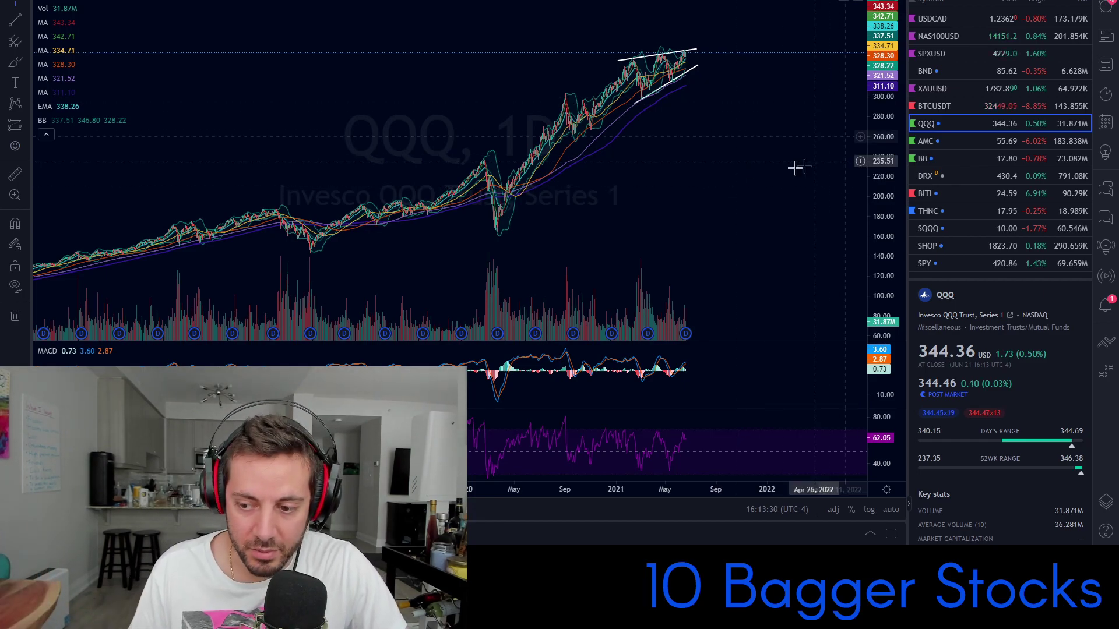
Step: Examine QQQ's 2021 price swings between the upper and lower trend lines
{"action": "scroll", "coordinate": [629, 93], "scroll_direction": "up", "scroll_amount": 6}
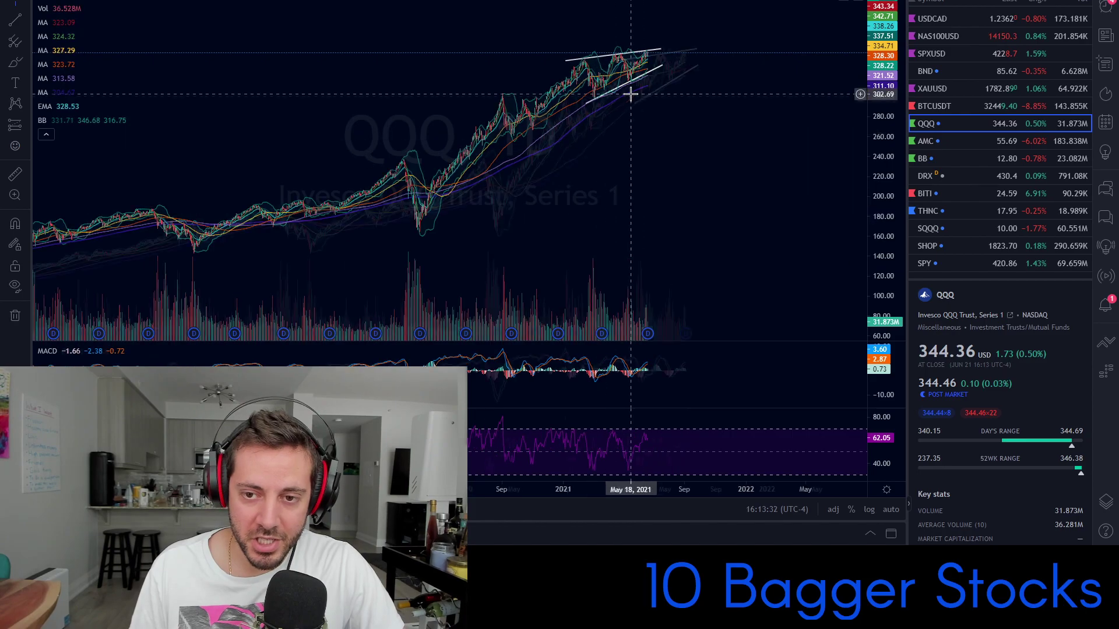
{"action": "left_click_drag", "start_coordinate": [554, 132], "coordinate": [558, 201]}
{"action": "left_click_drag", "start_coordinate": [899, 245], "coordinate": [889, 98]}
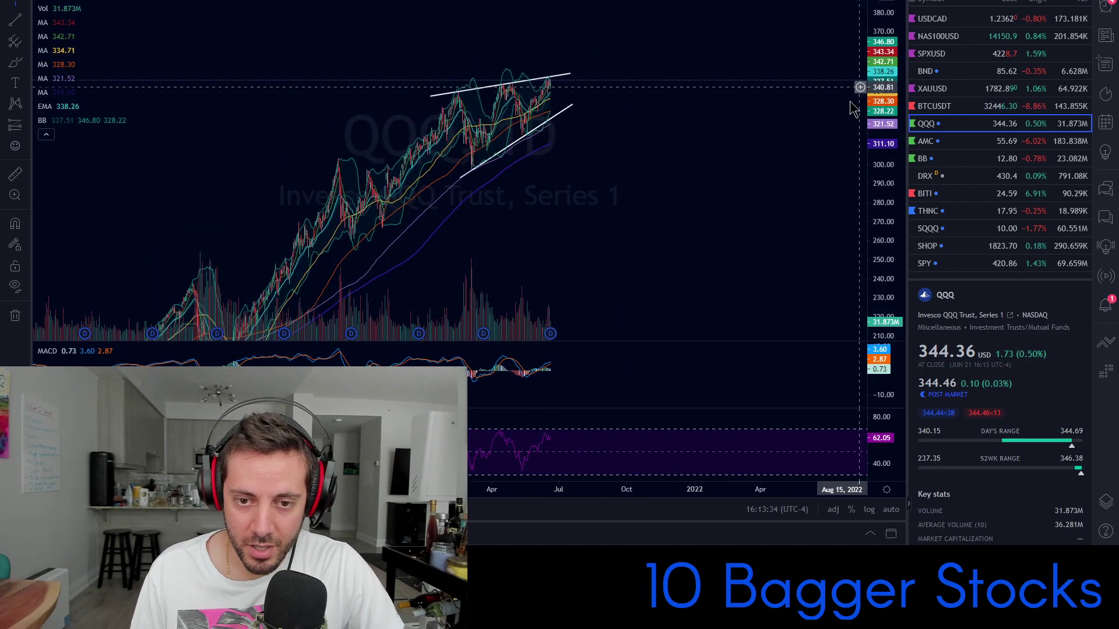
{"action": "scroll", "coordinate": [490, 102], "scroll_direction": "up", "scroll_amount": 6}
{"action": "left_click_drag", "start_coordinate": [405, 190], "coordinate": [748, 208]}
{"action": "scroll", "coordinate": [571, 167], "scroll_direction": "up", "scroll_amount": 6}
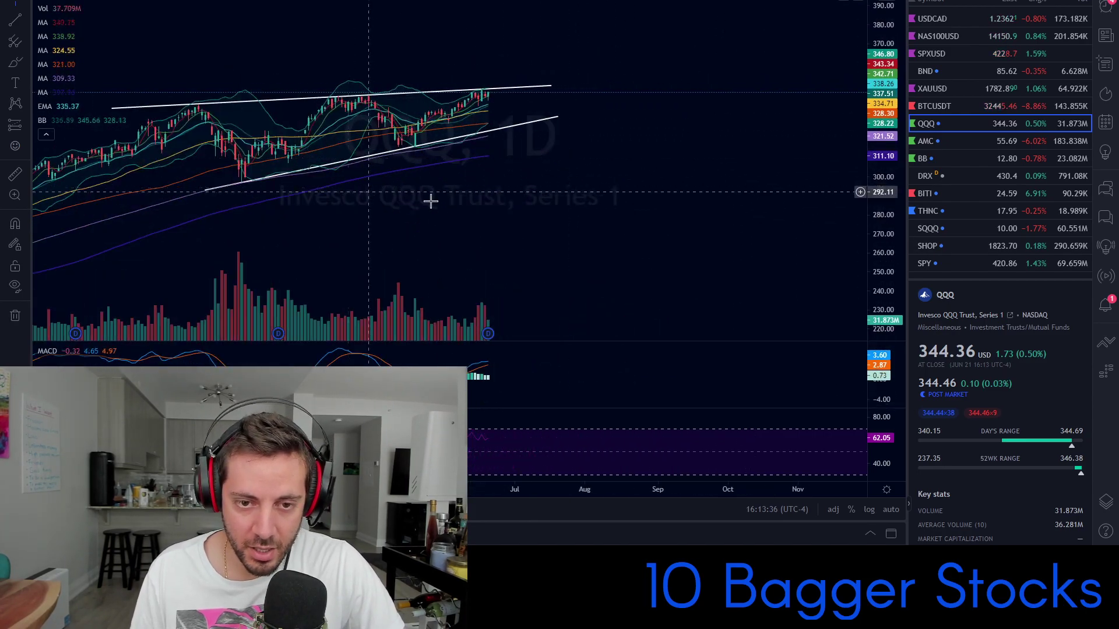
{"action": "left_click_drag", "start_coordinate": [398, 195], "coordinate": [603, 224]}
{"action": "left_click_drag", "start_coordinate": [878, 105], "coordinate": [873, 50]}
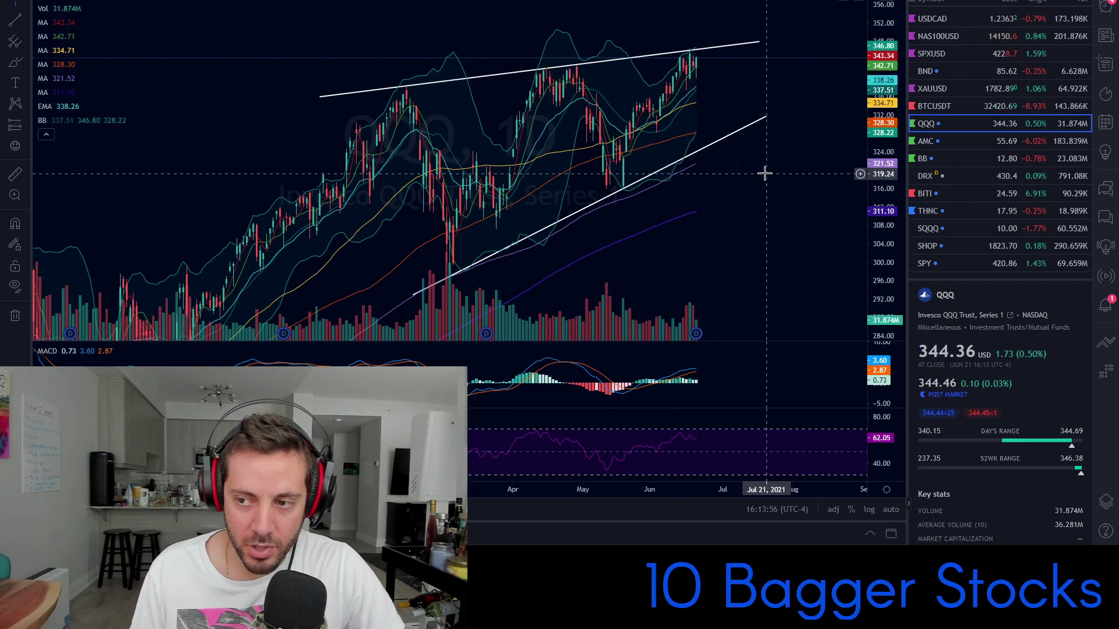
Step: Examine QQQ's June 2021 candles up close against the upper trend line and the short moving averages
{"action": "left_click_drag", "start_coordinate": [764, 172], "coordinate": [656, 173]}
{"action": "scroll", "coordinate": [657, 245], "scroll_direction": "up", "scroll_amount": 6}
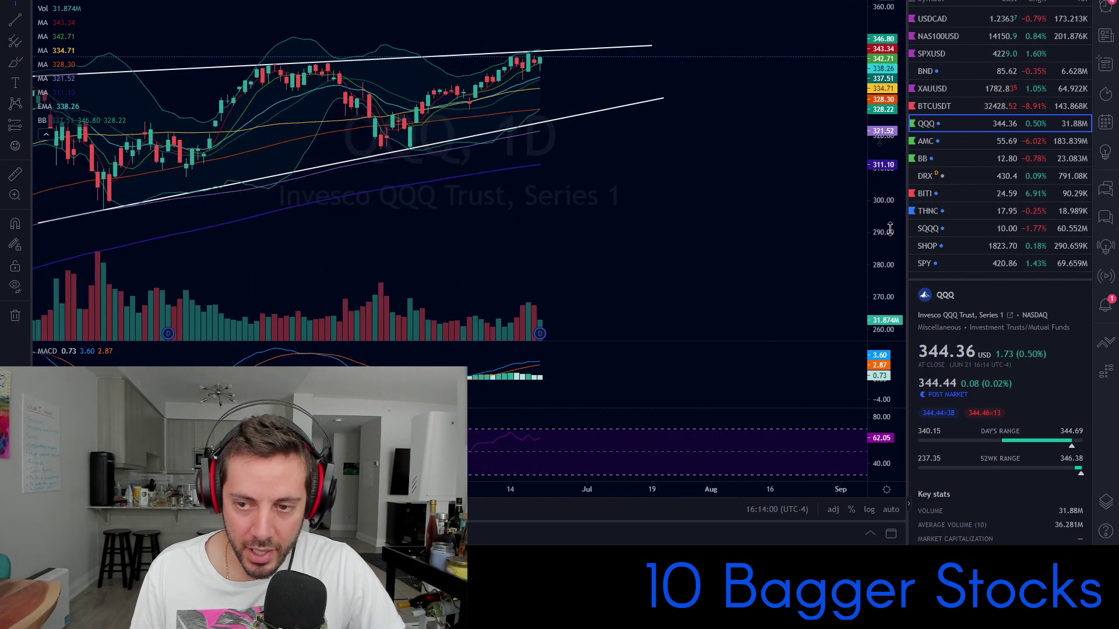
{"action": "left_click_drag", "start_coordinate": [889, 229], "coordinate": [887, 65]}
{"action": "left_click_drag", "start_coordinate": [691, 120], "coordinate": [710, 260]}
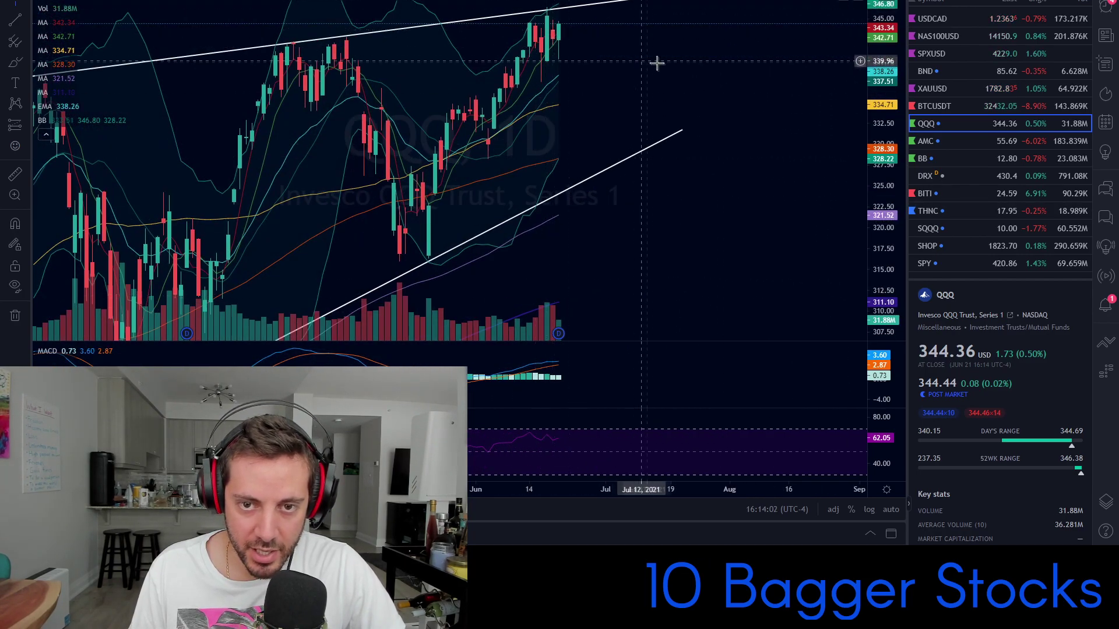
{"action": "left_click_drag", "start_coordinate": [657, 65], "coordinate": [684, 105]}
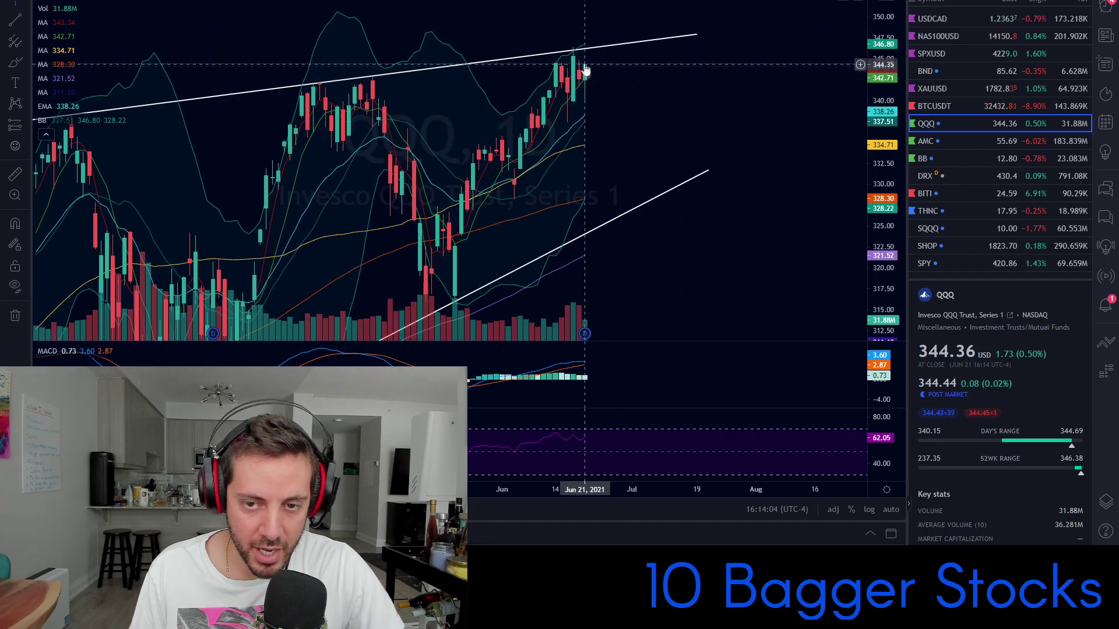
{"action": "left_click_drag", "start_coordinate": [649, 101], "coordinate": [705, 115]}
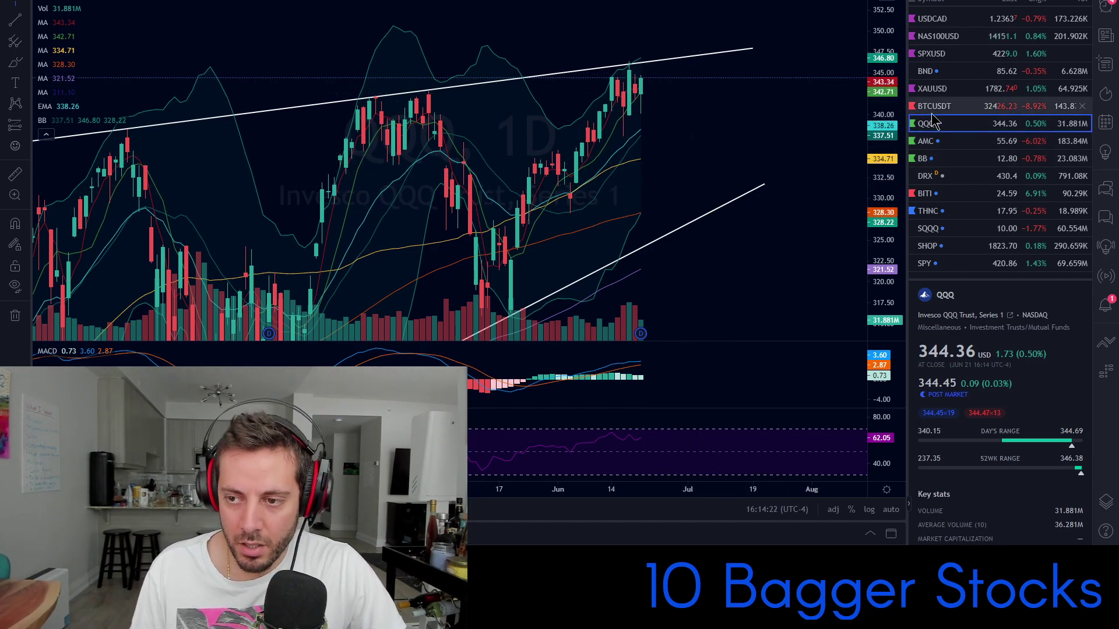
Step: Chart BTCUSDT on the daily interval and examine its May and June 2021 candles against the moving averages
{"action": "left_click", "coordinate": [950, 108]}
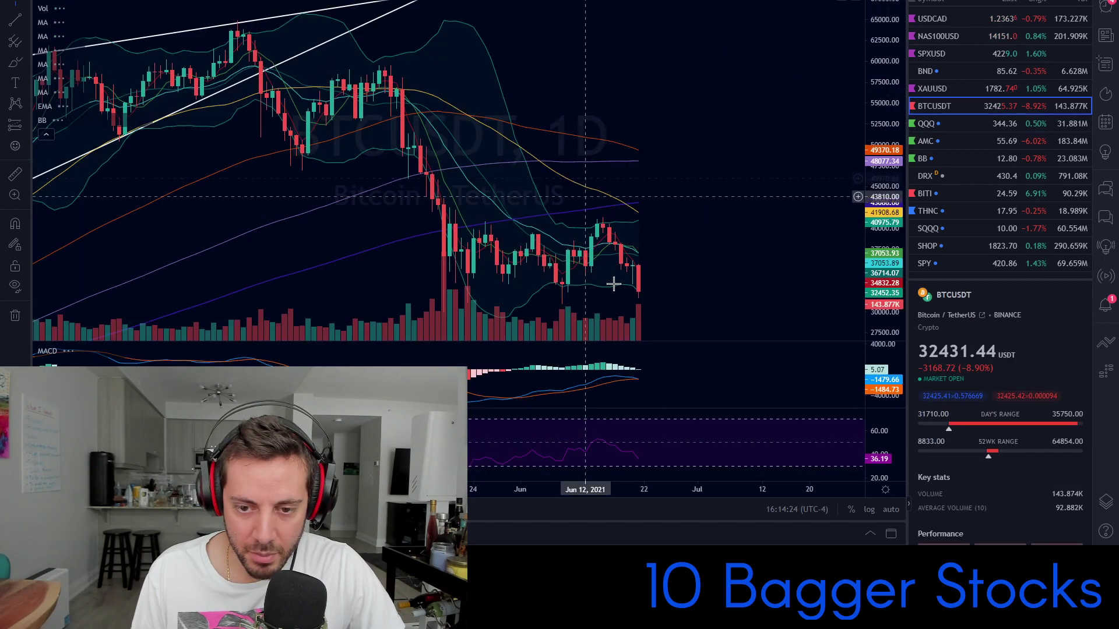
{"action": "left_click_drag", "start_coordinate": [870, 164], "coordinate": [871, 233]}
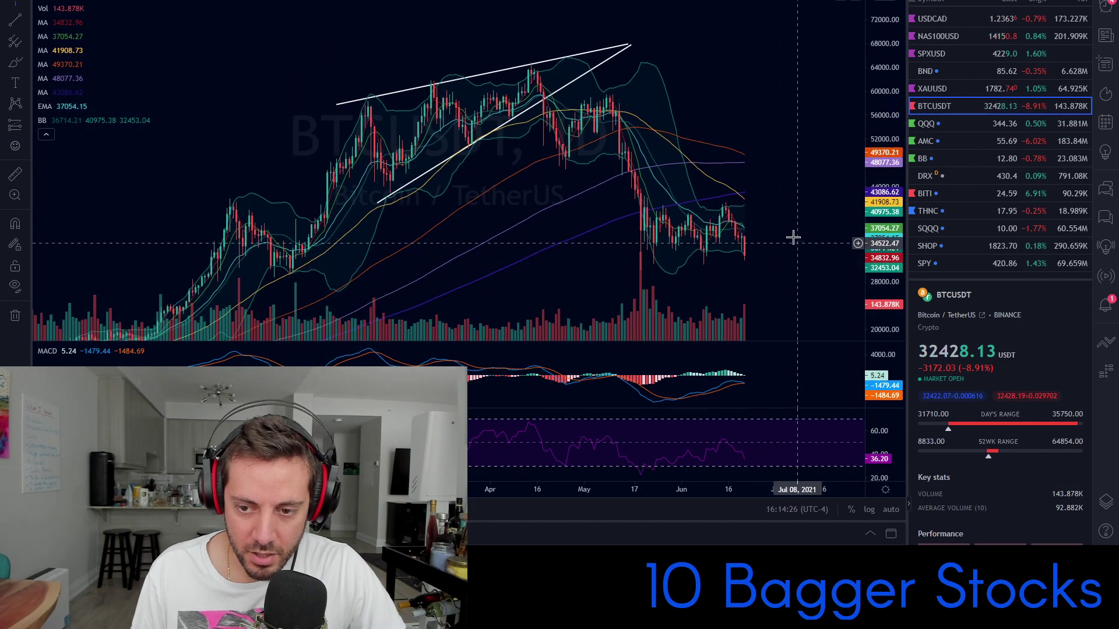
{"action": "left_click_drag", "start_coordinate": [792, 238], "coordinate": [659, 167]}
{"action": "scroll", "coordinate": [655, 175], "scroll_direction": "up", "scroll_amount": 7}
{"action": "left_click_drag", "start_coordinate": [609, 210], "coordinate": [794, 180]}
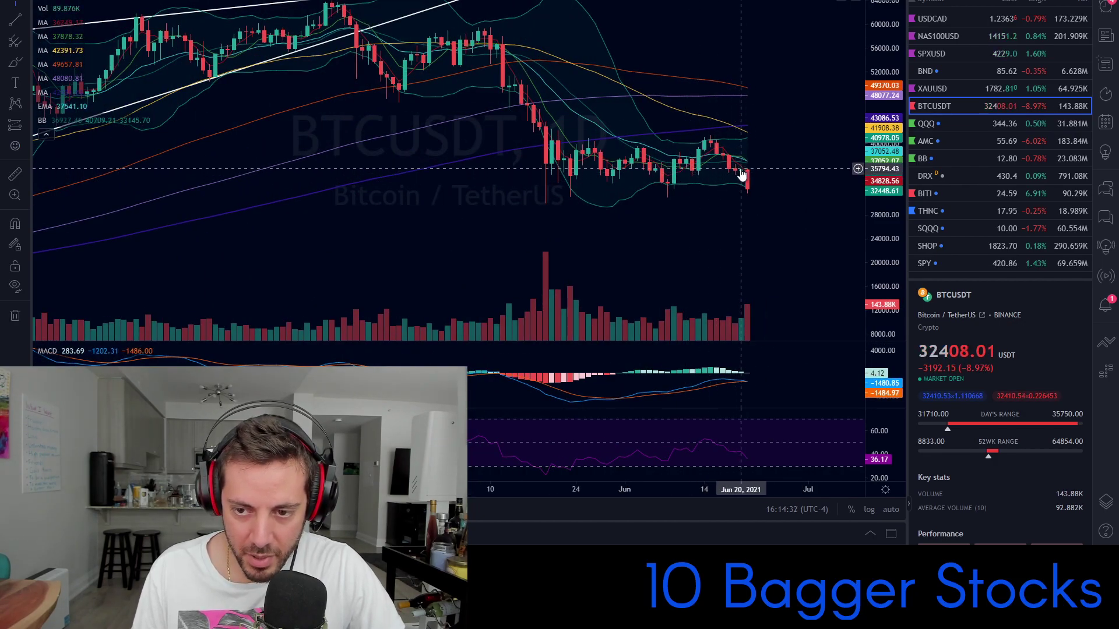
{"action": "left_click_drag", "start_coordinate": [794, 262], "coordinate": [638, 167]}
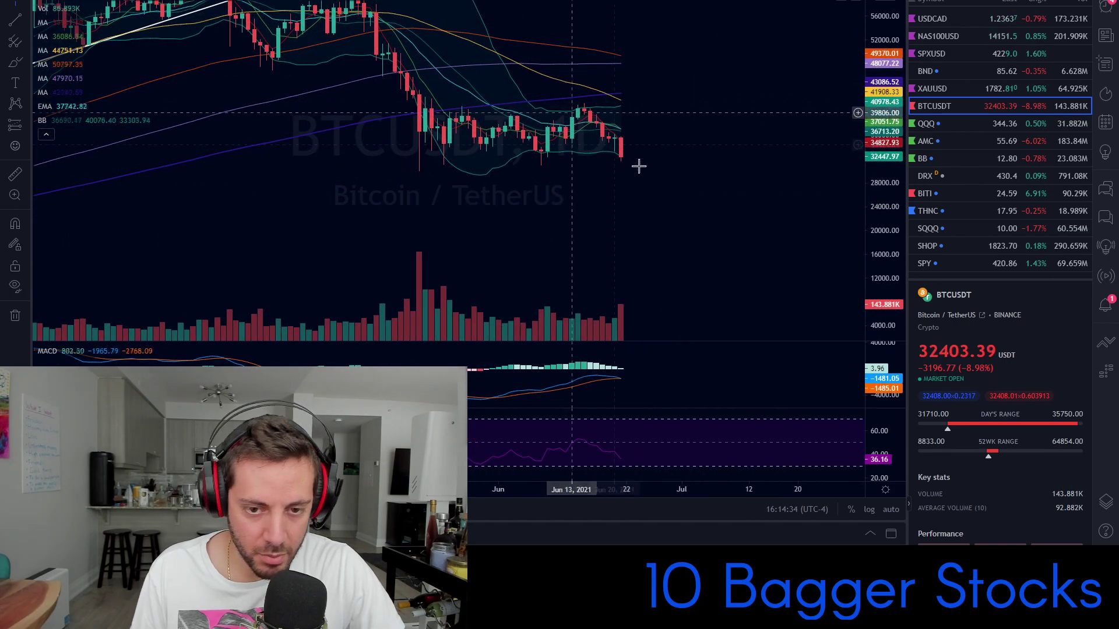
Step: Examine BTCUSDT's longer daily trend since 2020, including the converging trend lines around its early 2021 highs
{"action": "scroll", "coordinate": [708, 187], "scroll_direction": "down", "scroll_amount": 1}
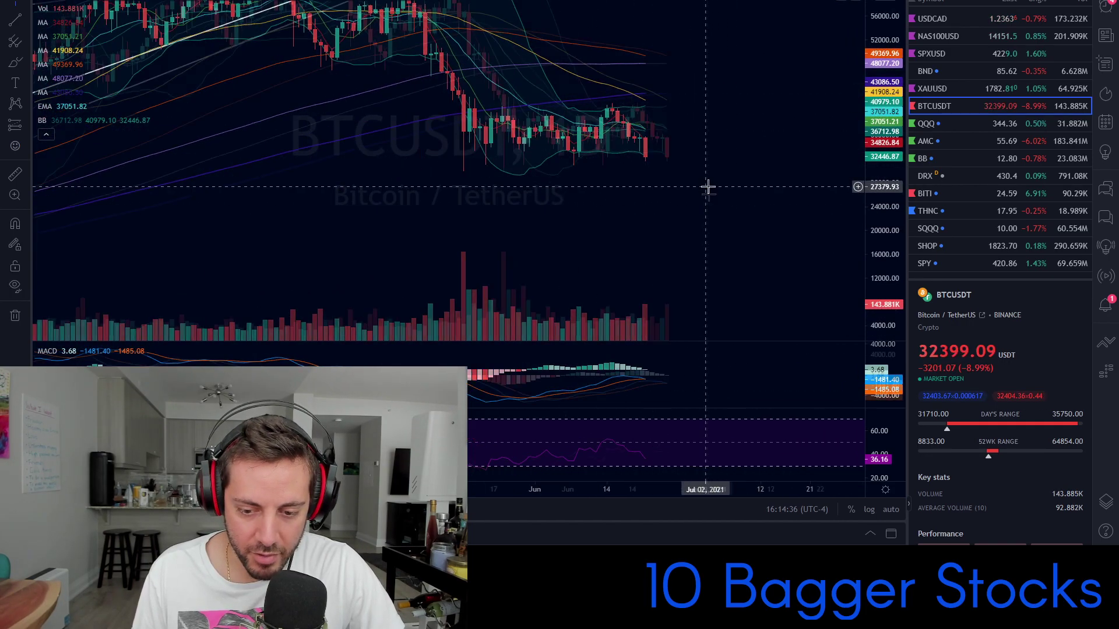
{"action": "scroll", "coordinate": [708, 186], "scroll_direction": "down", "scroll_amount": 1}
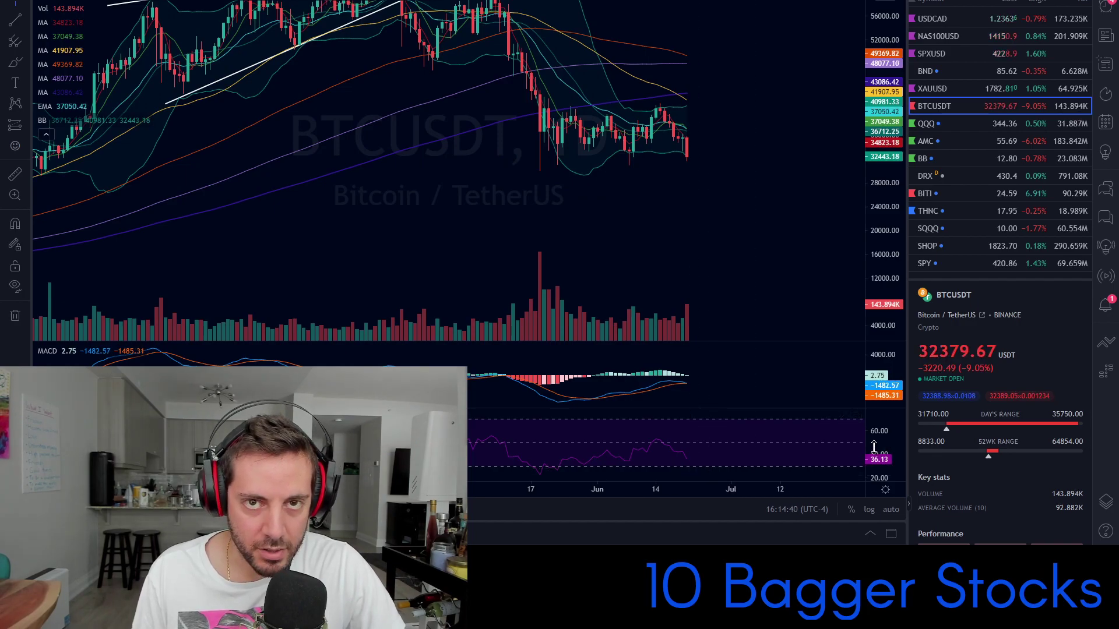
{"action": "scroll", "coordinate": [721, 209], "scroll_direction": "down", "scroll_amount": 2}
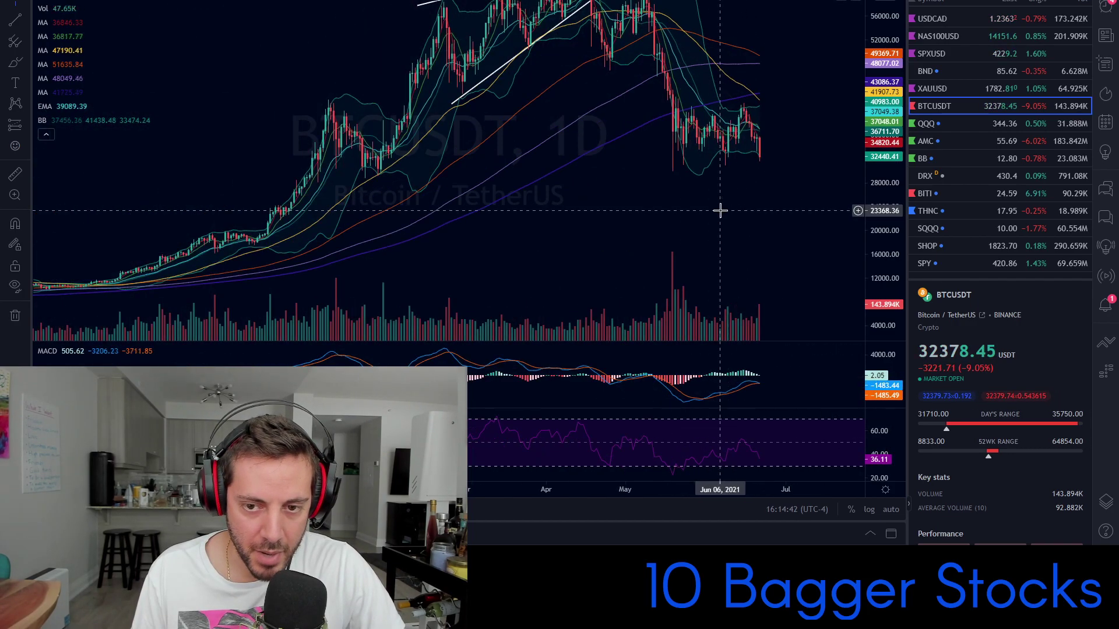
{"action": "left_click_drag", "start_coordinate": [896, 168], "coordinate": [884, 229]}
{"action": "left_click_drag", "start_coordinate": [786, 218], "coordinate": [734, 243]}
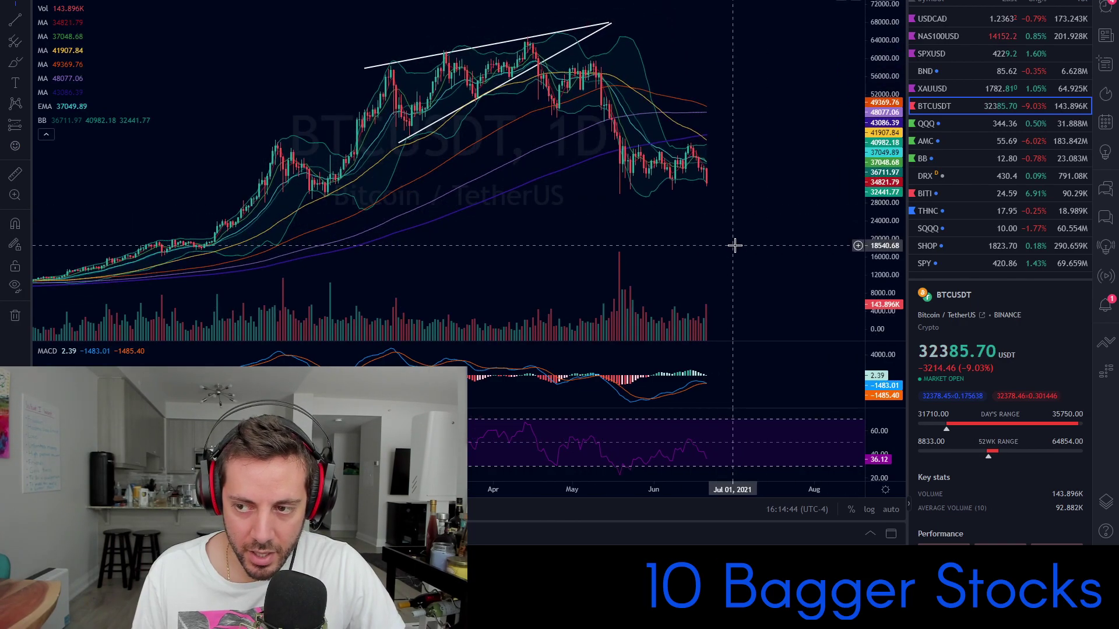
{"action": "scroll", "coordinate": [750, 201], "scroll_direction": "down", "scroll_amount": 2}
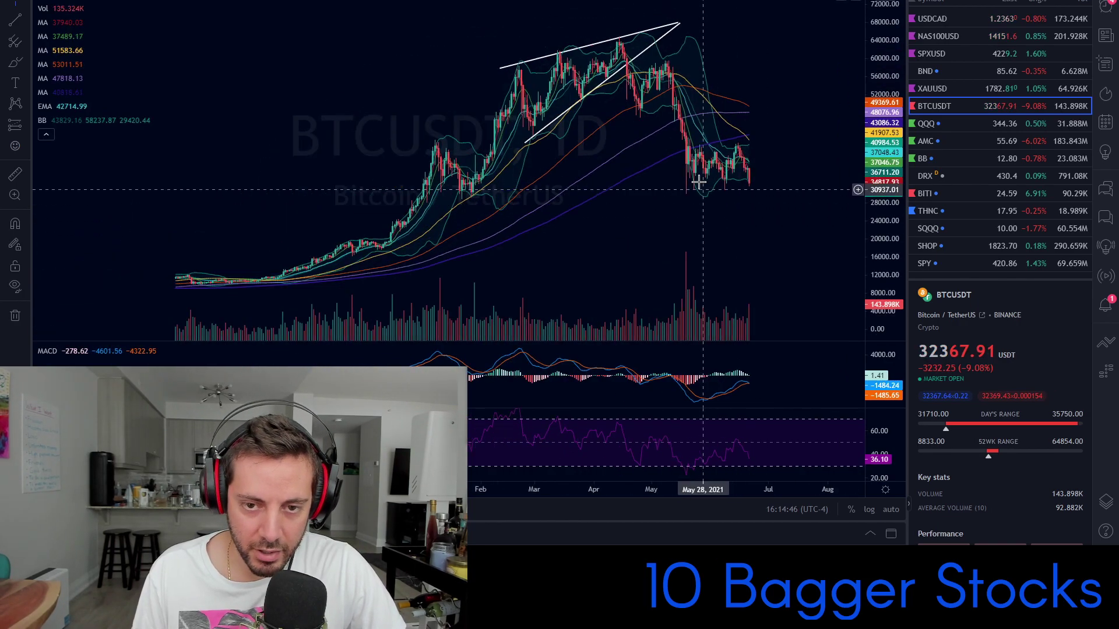
Step: Switch BTCUSDT to the weekly interval and examine its 2021 candles against the moving averages and lower Bollinger Band
{"action": "type", "text": "1w"}
{"action": "key", "text": "Return"}
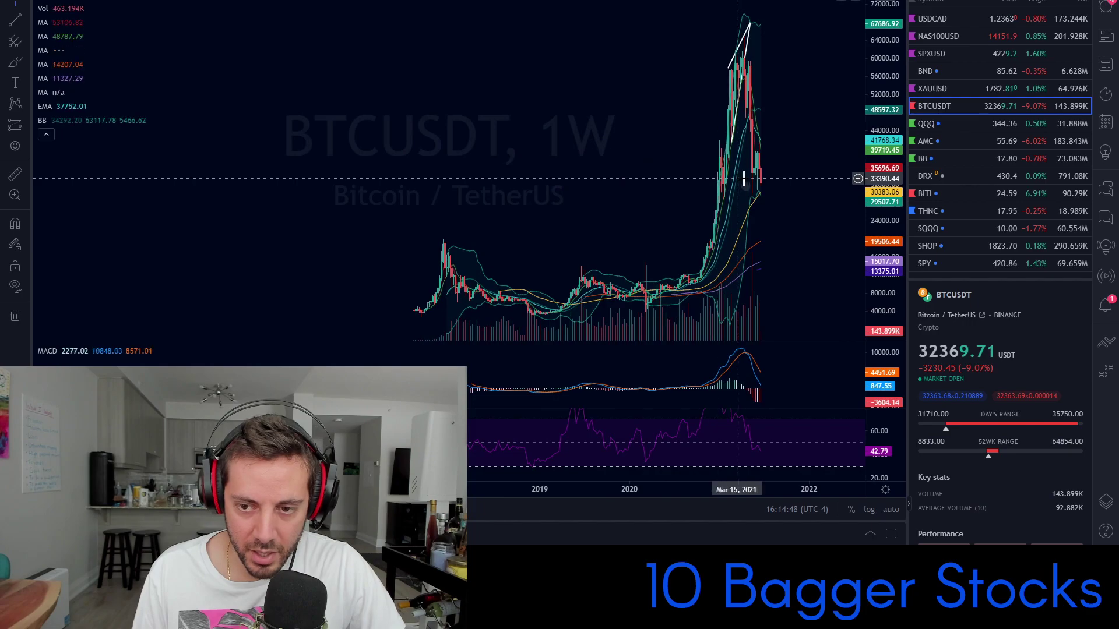
{"action": "scroll", "coordinate": [756, 180], "scroll_direction": "up", "scroll_amount": 3}
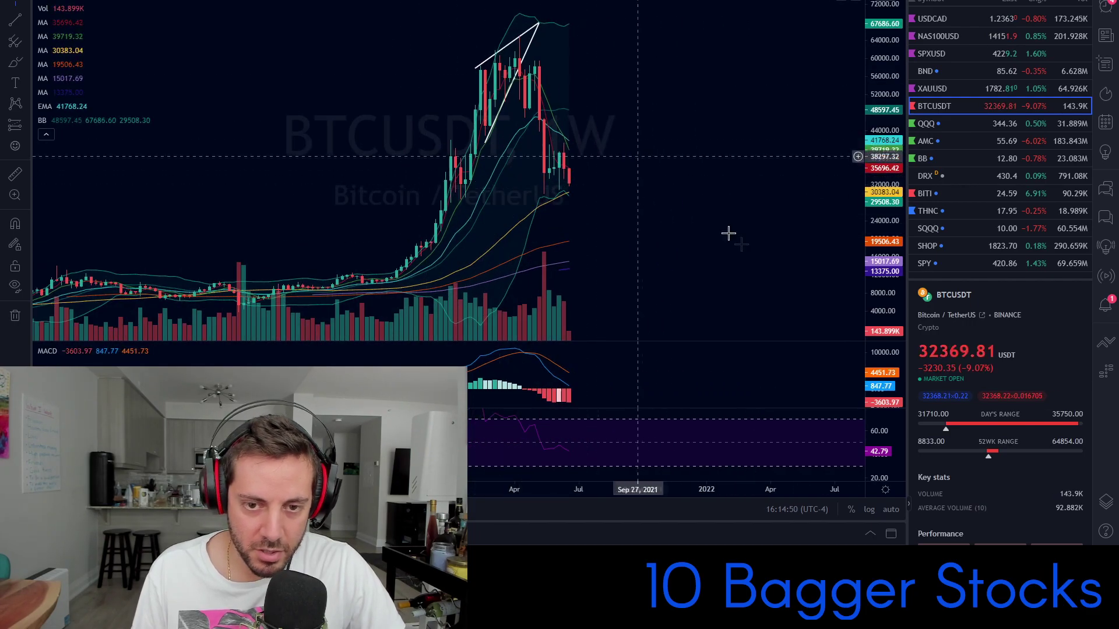
{"action": "scroll", "coordinate": [819, 228], "scroll_direction": "up", "scroll_amount": 2}
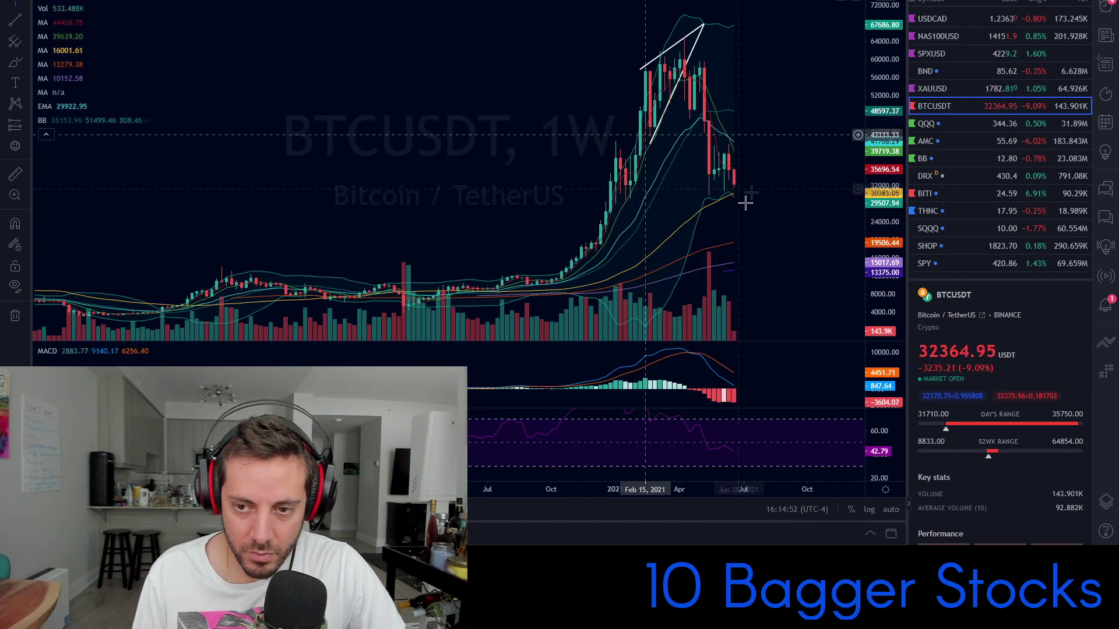
{"action": "scroll", "coordinate": [759, 162], "scroll_direction": "up", "scroll_amount": 2}
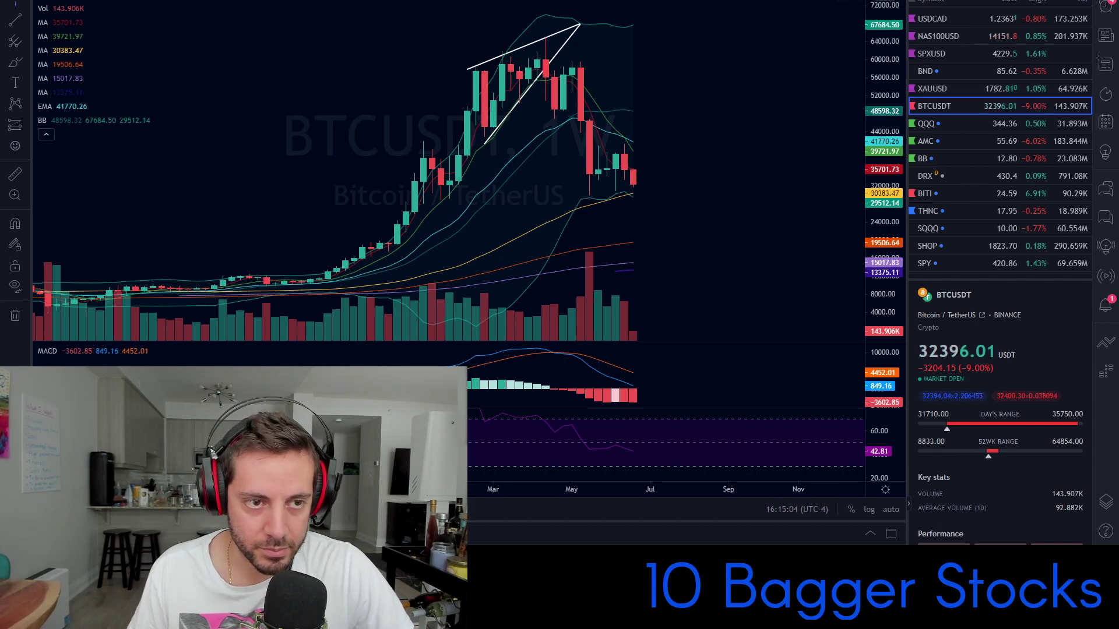
Step: Show BTCUSDT on the monthly interval and examine its full price history on an expanded price scale
{"action": "left_click", "coordinate": [227, 1]}
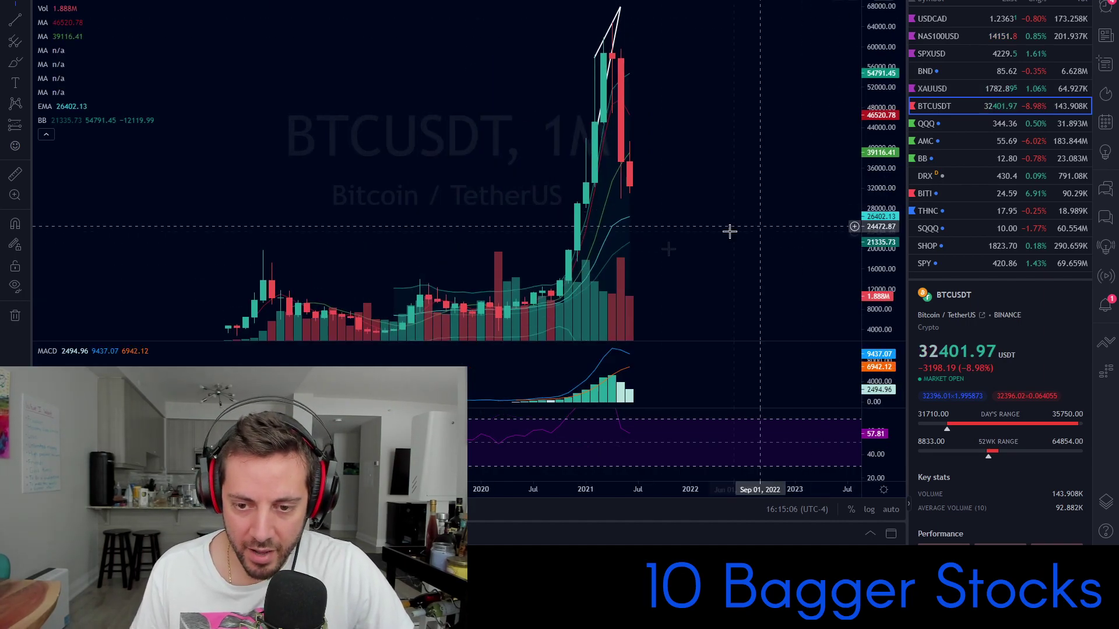
{"action": "left_click_drag", "start_coordinate": [898, 245], "coordinate": [896, 298]}
{"action": "left_click_drag", "start_coordinate": [752, 258], "coordinate": [727, 250]}
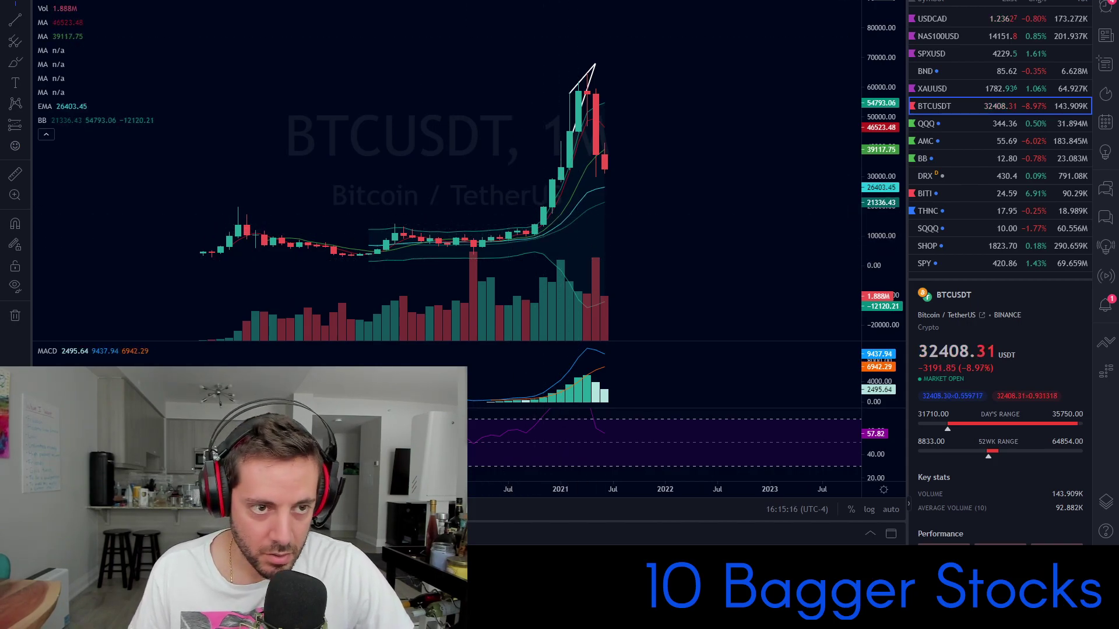
Step: Return BTCUSDT to the weekly interval and examine its advance from late 2020 through the 2021 decline
{"action": "left_click", "coordinate": [279, 0]}
{"action": "scroll", "coordinate": [648, 226], "scroll_direction": "down", "scroll_amount": 2}
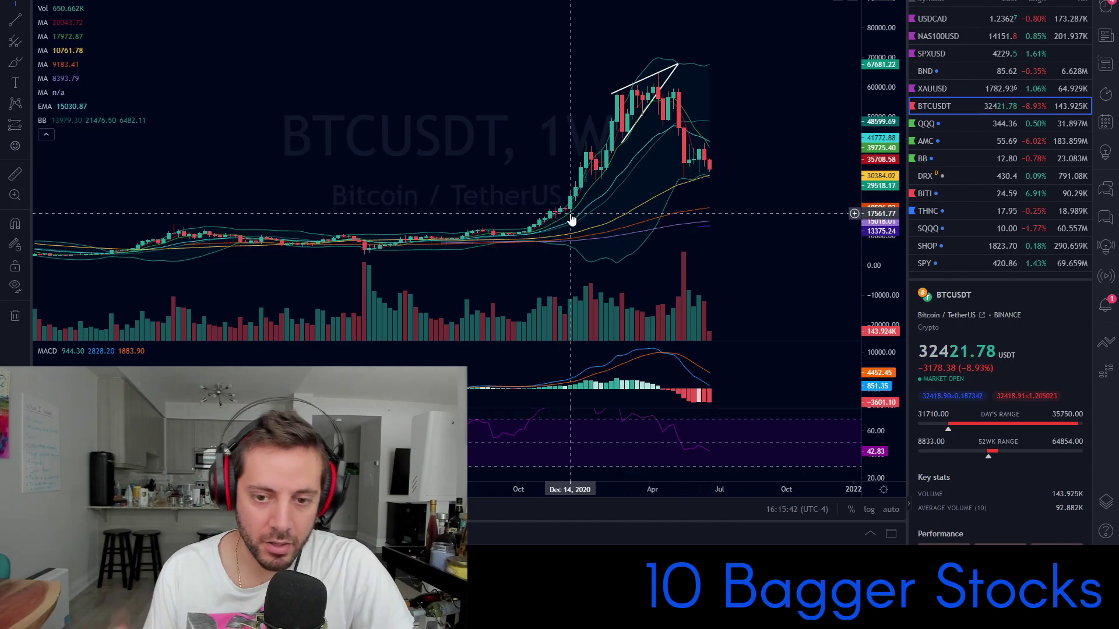
{"action": "left_click_drag", "start_coordinate": [744, 190], "coordinate": [671, 191]}
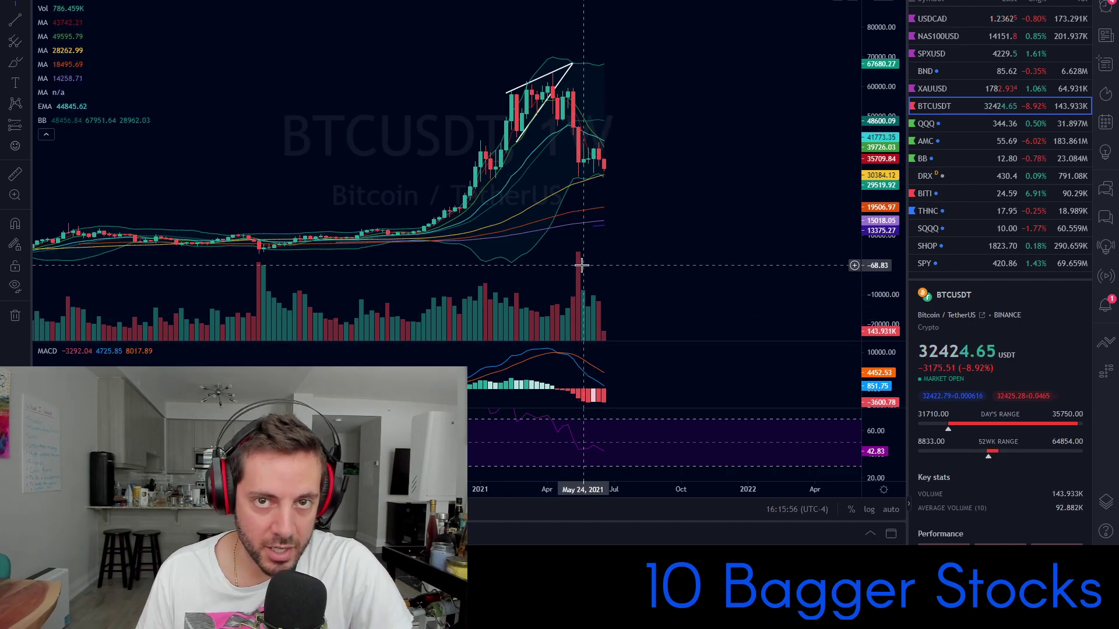
Step: Open the Red list watchlist and chart DOGEUSDT, examining its weekly 2021 candles against the rising trend line
{"action": "left_click", "coordinate": [939, 1]}
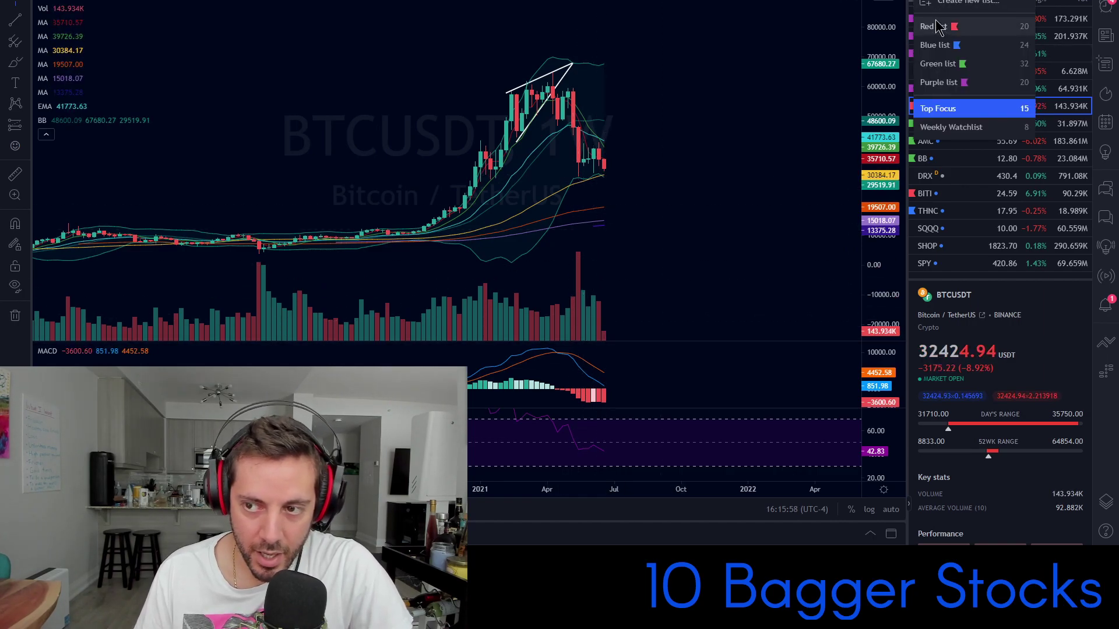
{"action": "left_click", "coordinate": [939, 24]}
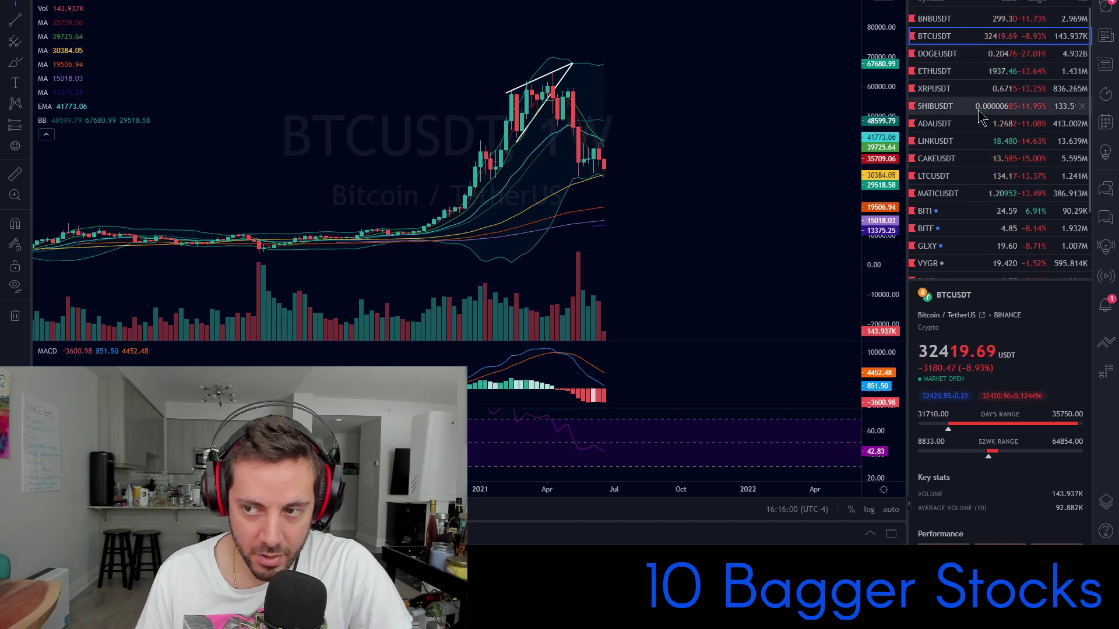
{"action": "left_click", "coordinate": [995, 58]}
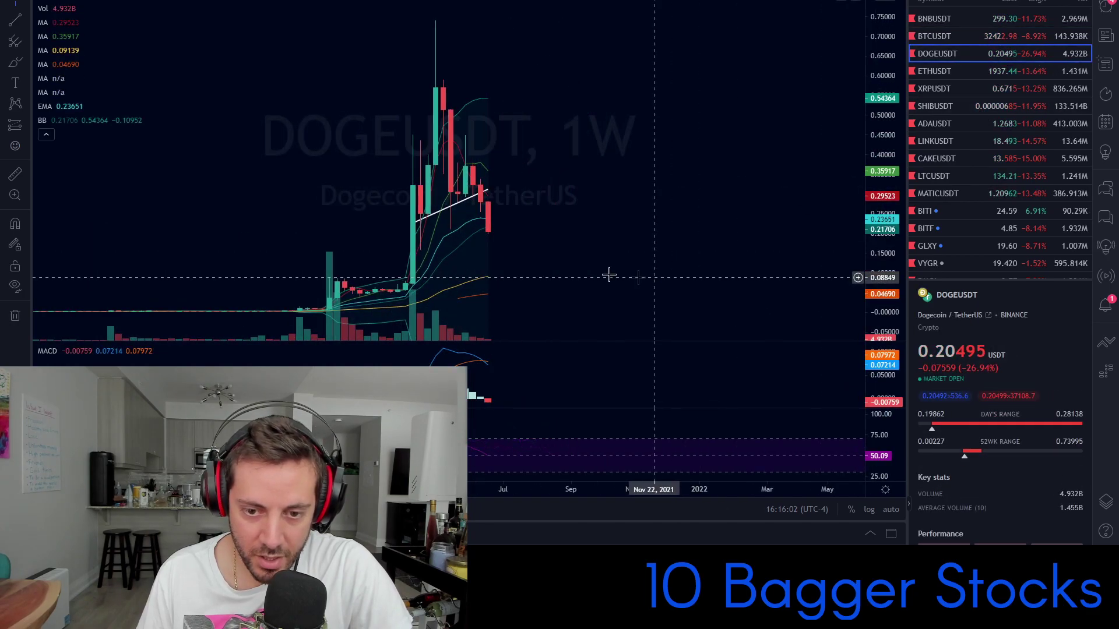
{"action": "scroll", "coordinate": [458, 236], "scroll_direction": "up", "scroll_amount": 2}
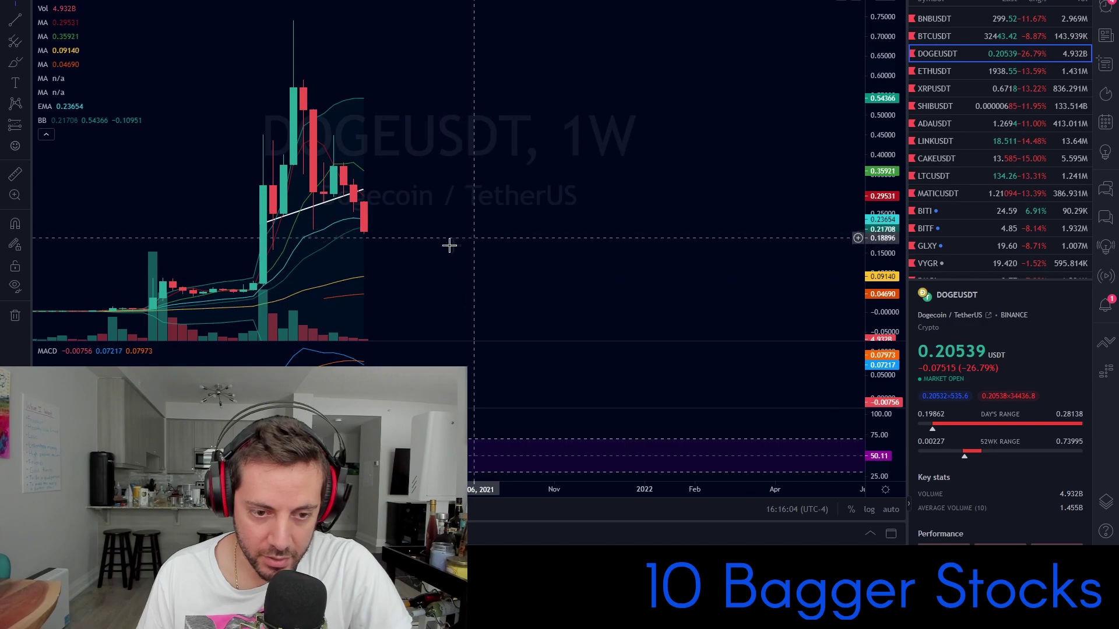
{"action": "left_click_drag", "start_coordinate": [449, 244], "coordinate": [718, 225]}
{"action": "left_click_drag", "start_coordinate": [886, 198], "coordinate": [884, 256]}
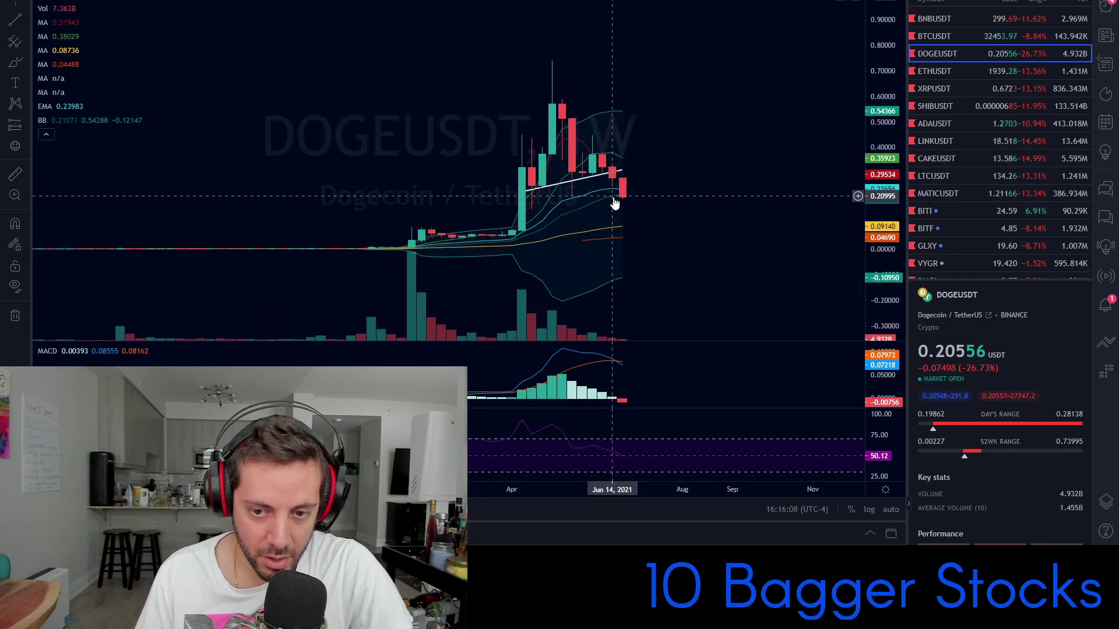
{"action": "scroll", "coordinate": [688, 230], "scroll_direction": "down", "scroll_amount": 3}
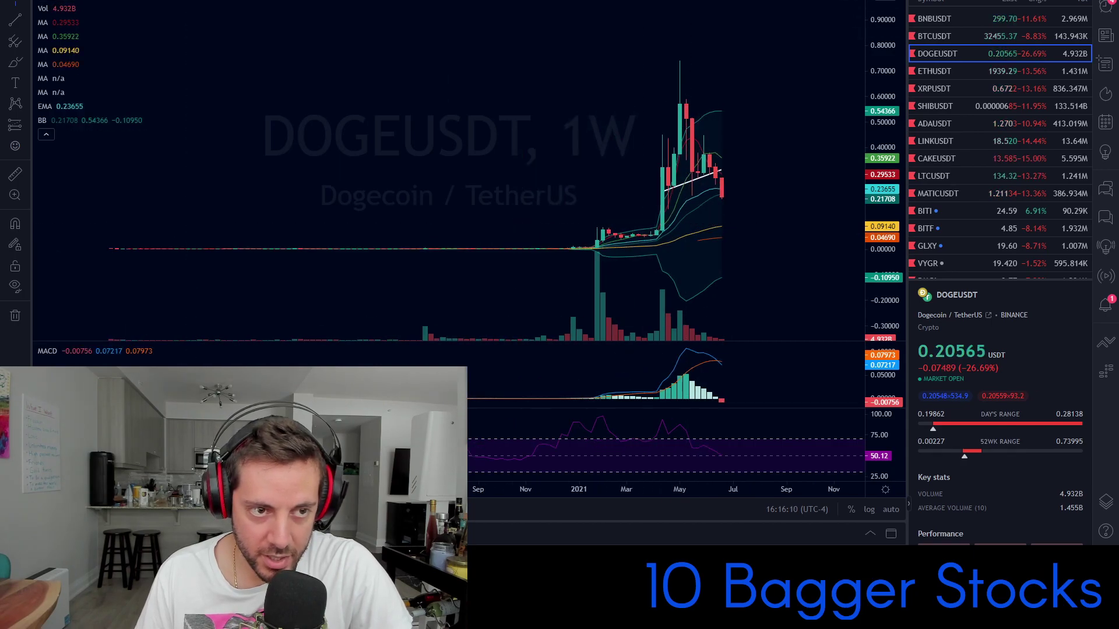
Step: Compare DOGEUSDT's daily candles with its weekly candles around the trend line and moving averages
{"action": "left_click", "coordinate": [193, 1]}
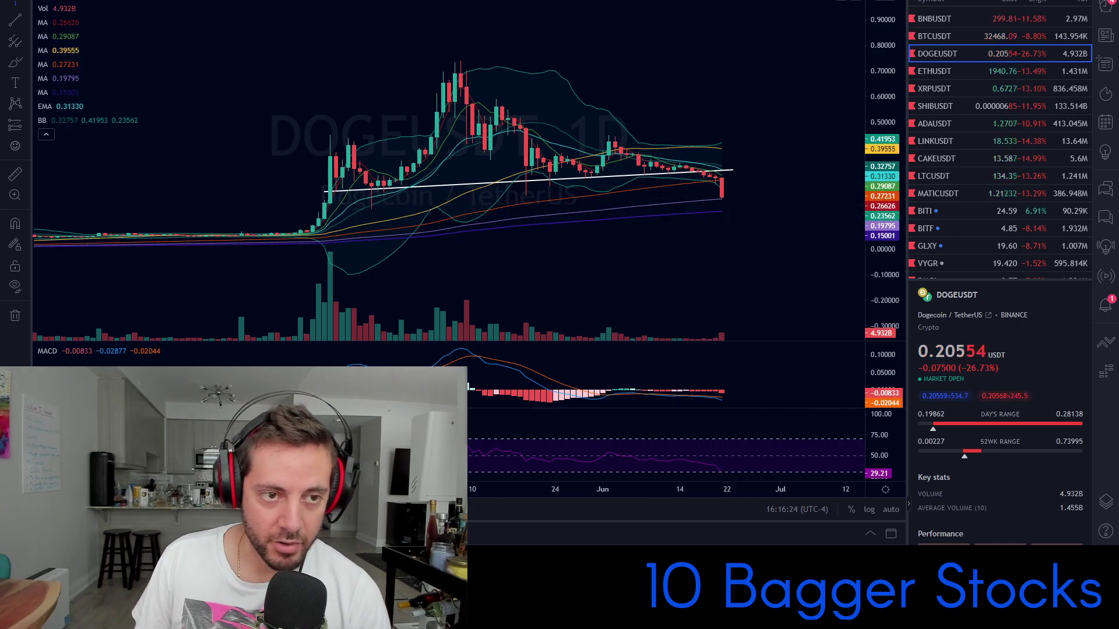
{"action": "left_click", "coordinate": [233, 1]}
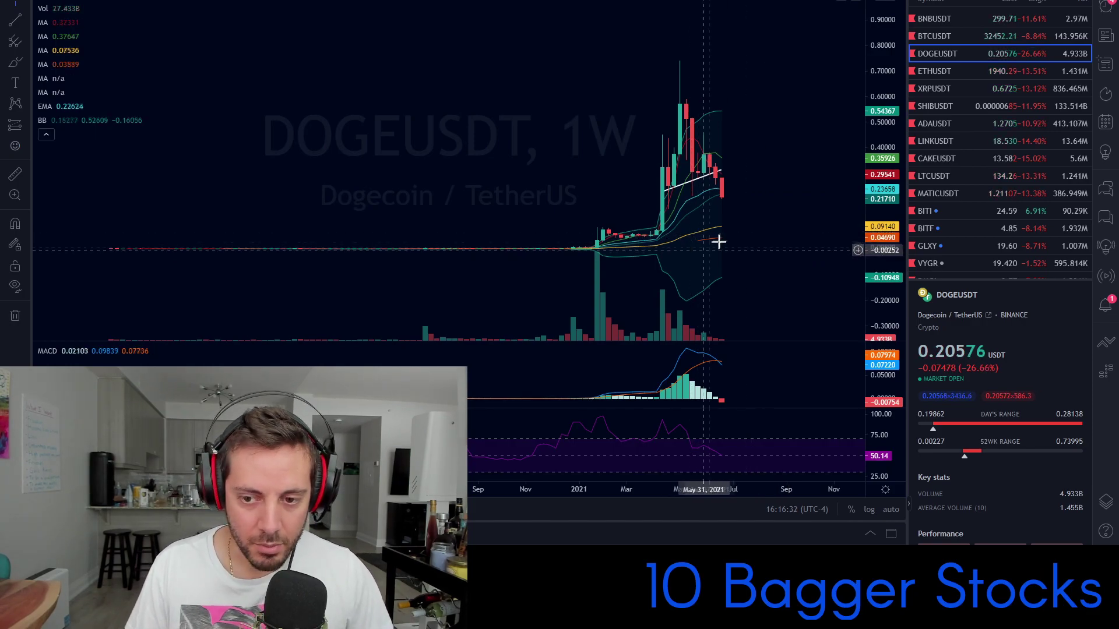
{"action": "scroll", "coordinate": [728, 234], "scroll_direction": "up", "scroll_amount": 5}
{"action": "left_click_drag", "start_coordinate": [881, 165], "coordinate": [868, 169]}
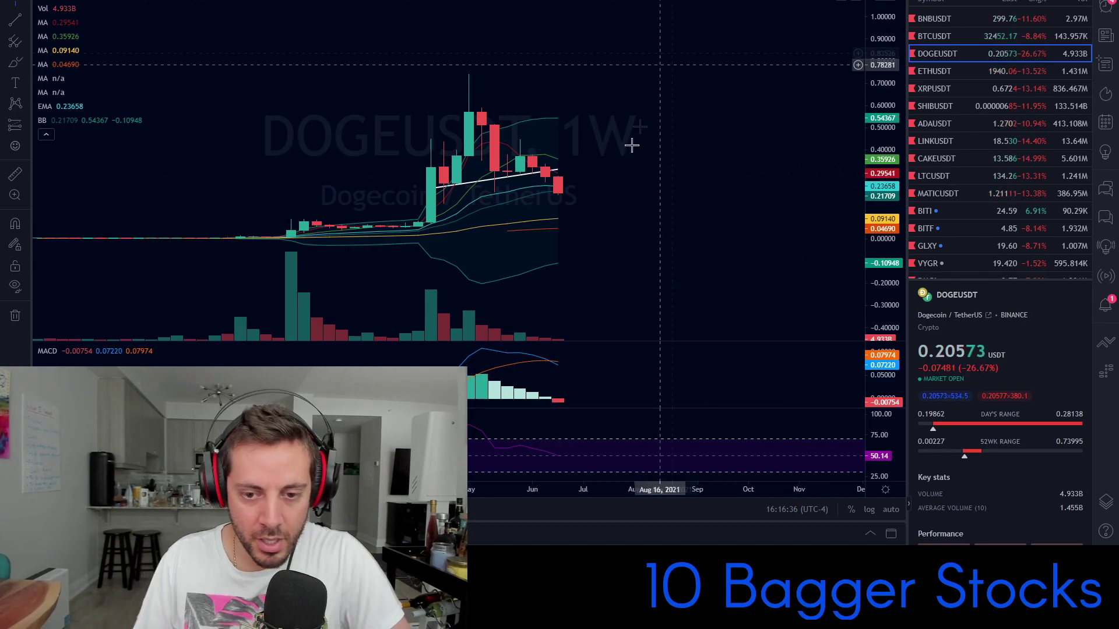
{"action": "left_click_drag", "start_coordinate": [655, 120], "coordinate": [607, 166]}
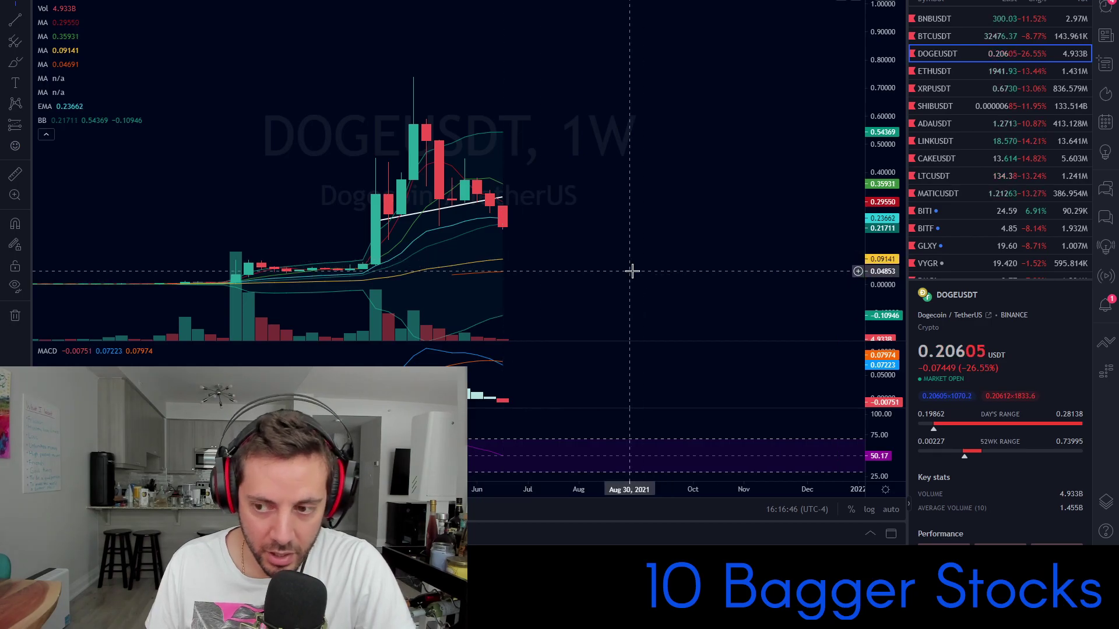
Step: Examine DOGEUSDT's weekly price range up to and above its May 2021 high, with room for the coming months
{"action": "scroll", "coordinate": [525, 198], "scroll_direction": "down", "scroll_amount": 3}
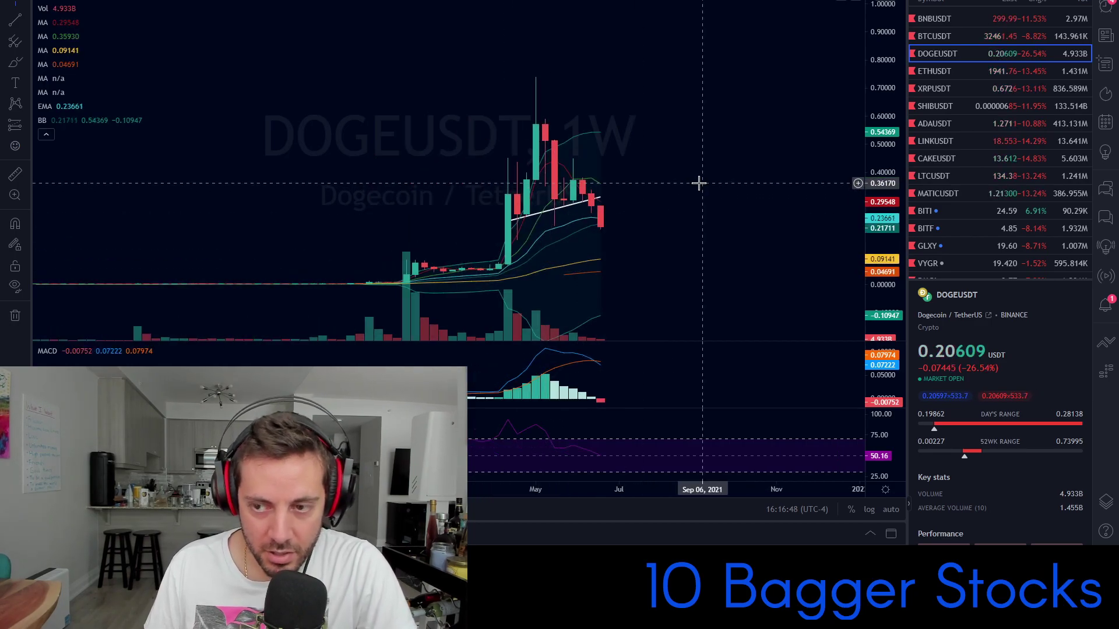
{"action": "left_click_drag", "start_coordinate": [740, 220], "coordinate": [607, 211]}
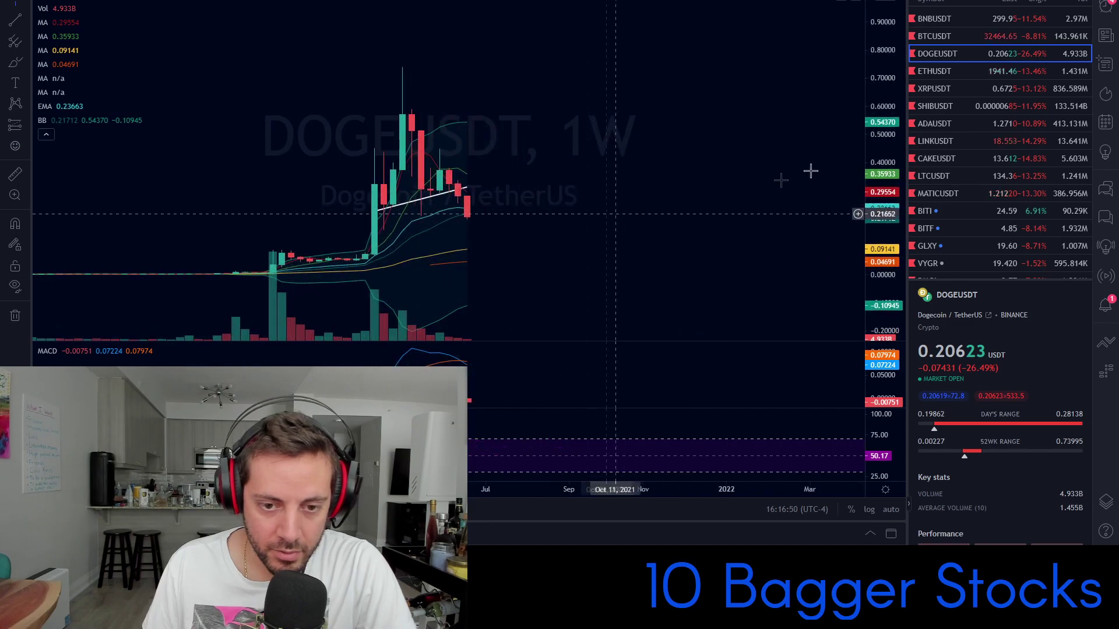
{"action": "left_click_drag", "start_coordinate": [875, 129], "coordinate": [877, 185]}
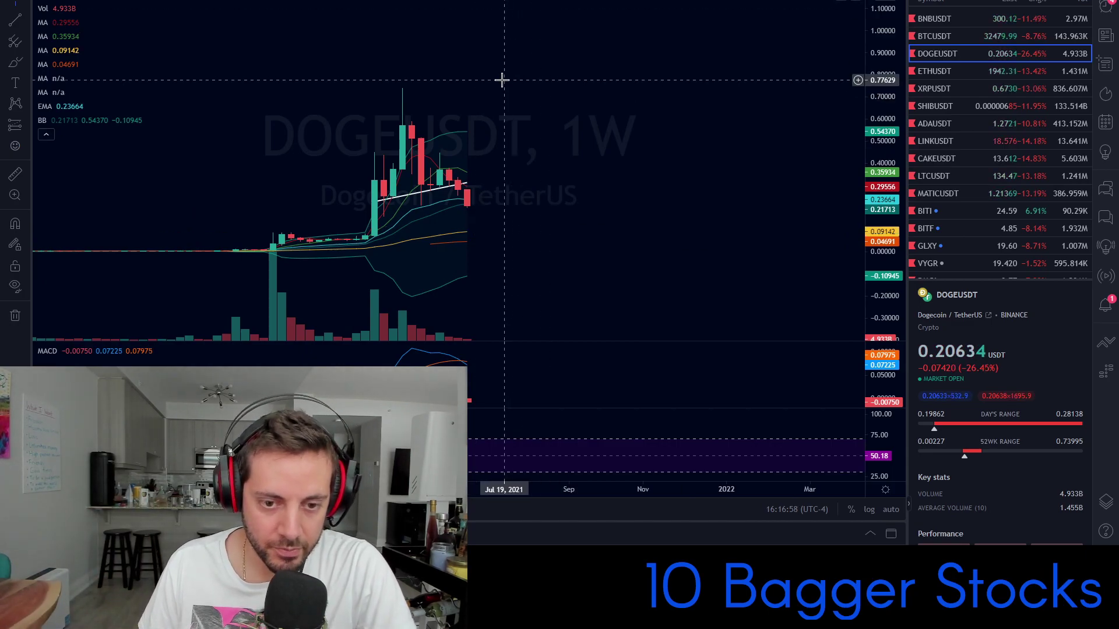
{"action": "left_click_drag", "start_coordinate": [884, 122], "coordinate": [884, 143]}
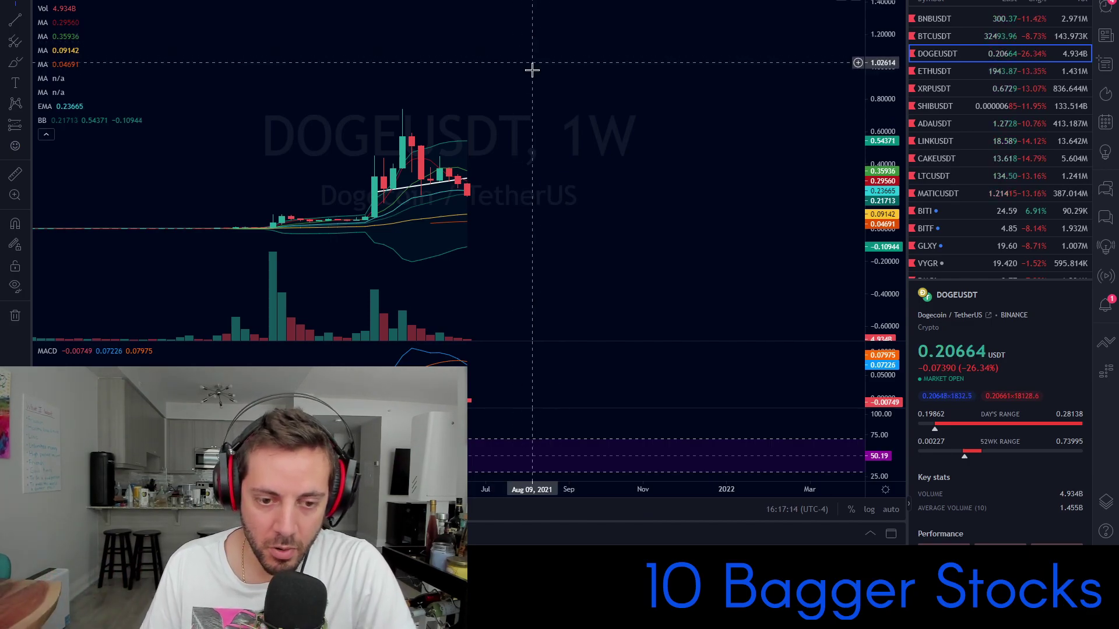
{"action": "left_click_drag", "start_coordinate": [871, 196], "coordinate": [871, 108]}
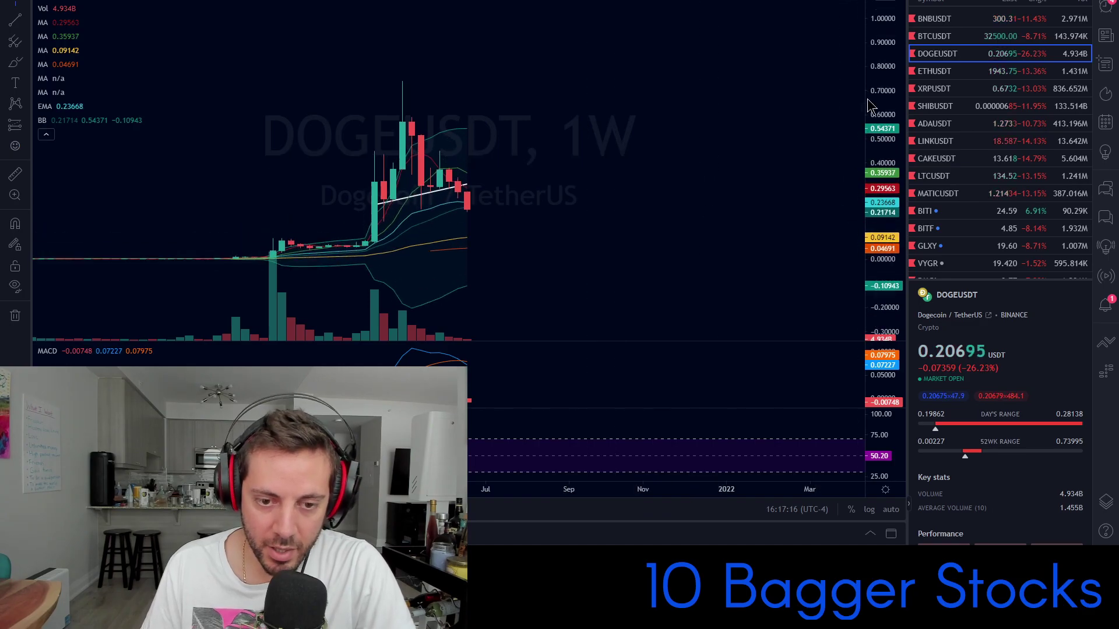
{"action": "left_click_drag", "start_coordinate": [577, 200], "coordinate": [639, 200]}
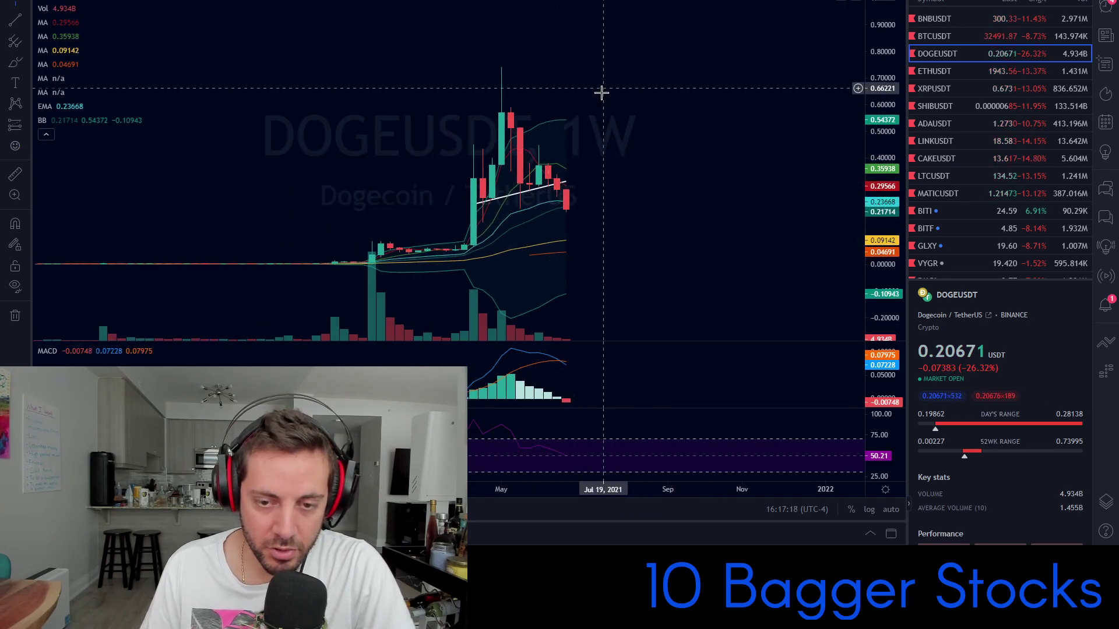
{"action": "scroll", "coordinate": [601, 173], "scroll_direction": "up", "scroll_amount": 4}
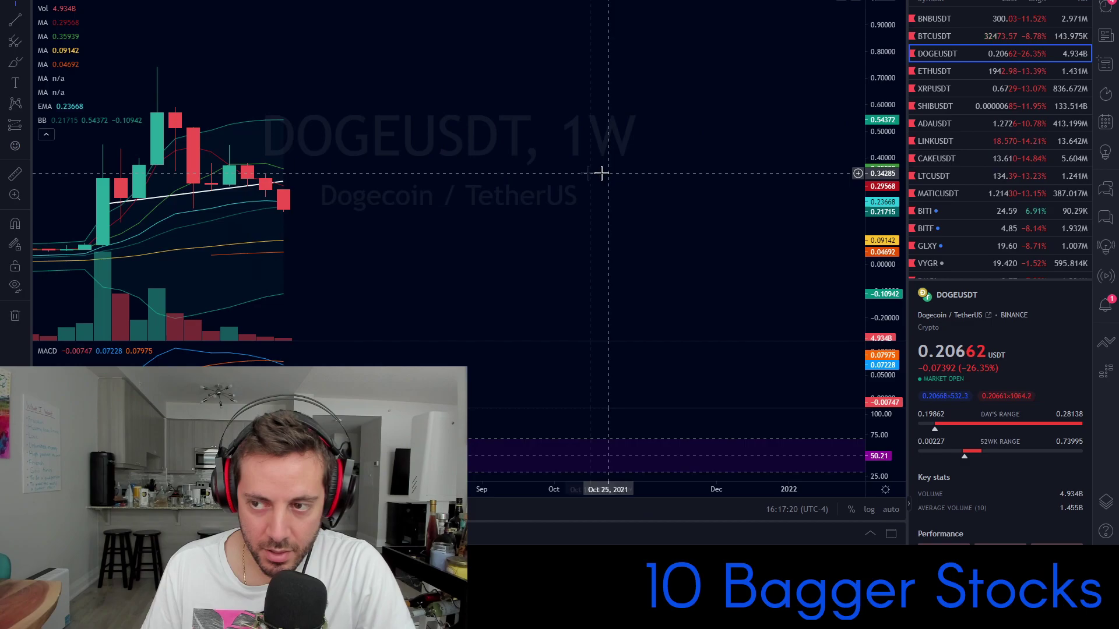
{"action": "scroll", "coordinate": [513, 116], "scroll_direction": "down", "scroll_amount": 4}
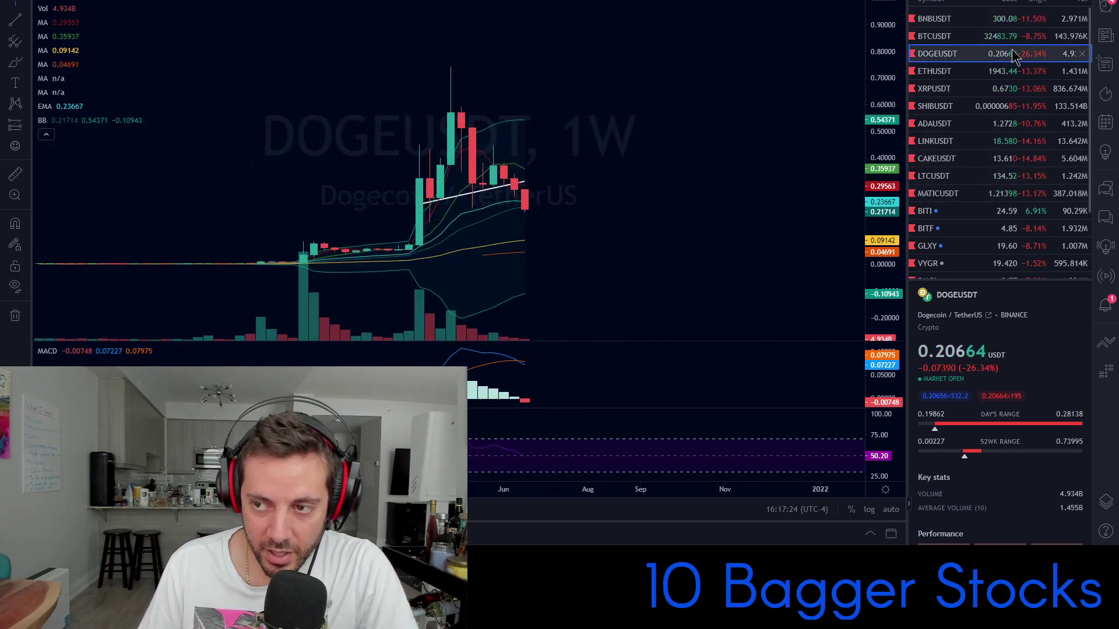
Step: Chart BTCUSDT on the four-hour interval with an auto-fitted price scale and examine its May and June 2021 lows
{"action": "left_click", "coordinate": [1032, 39]}
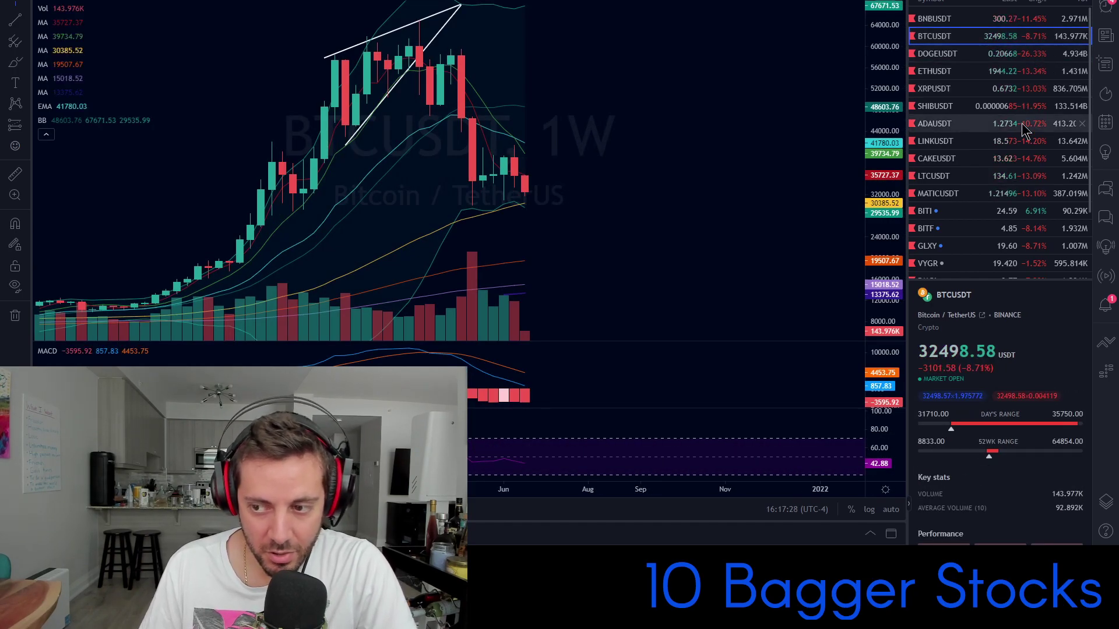
{"action": "scroll", "coordinate": [500, 220], "scroll_direction": "down", "scroll_amount": 3}
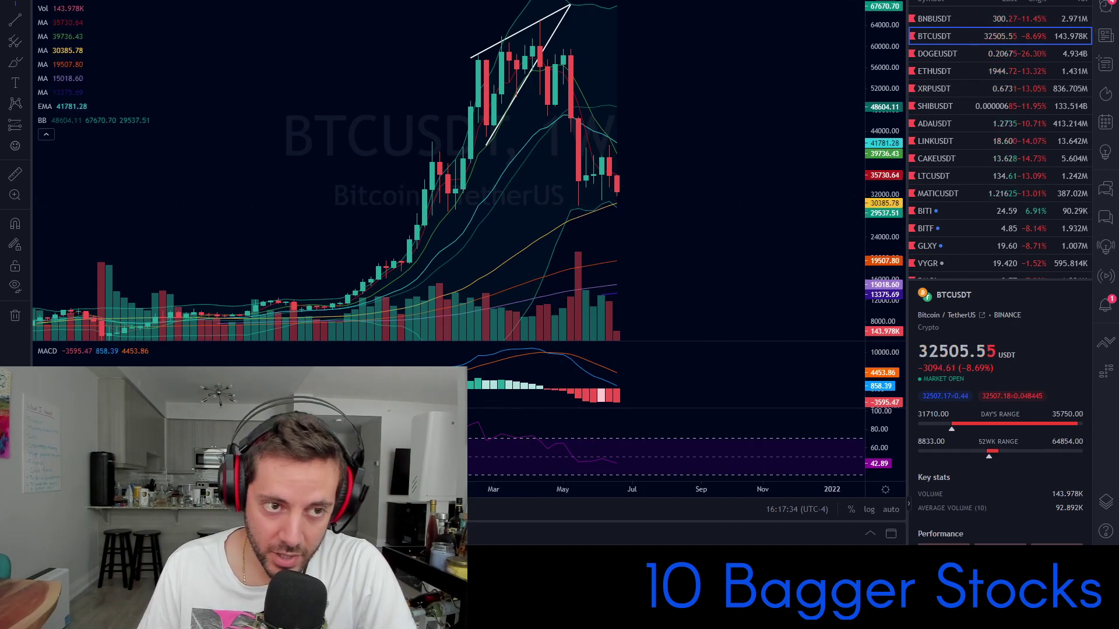
{"action": "left_click", "coordinate": [214, 0]}
{"action": "left_click", "coordinate": [195, 0]}
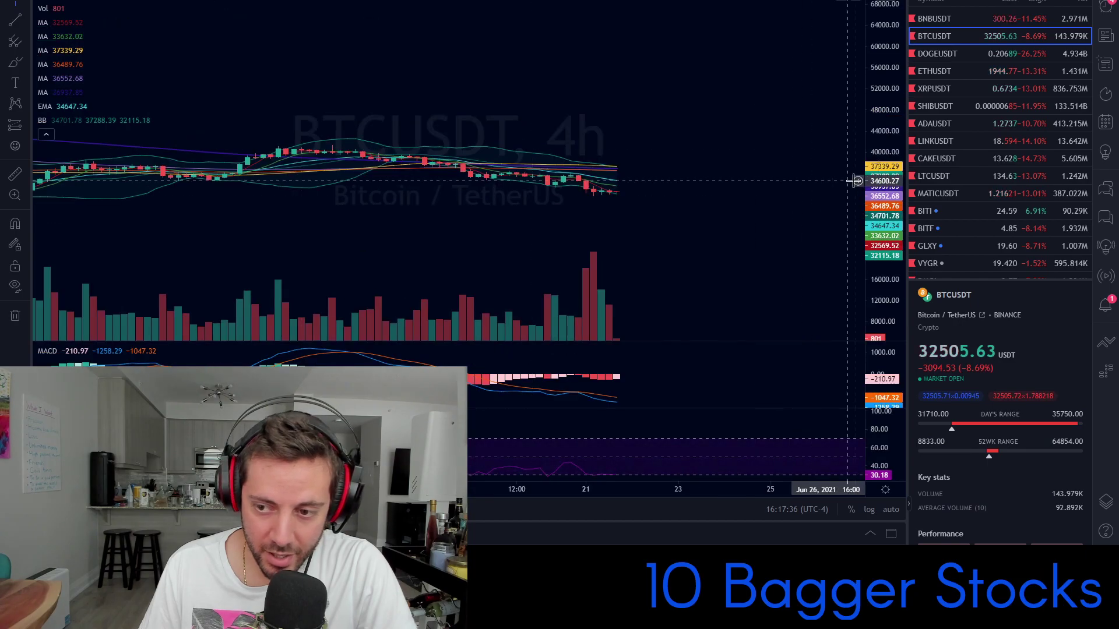
{"action": "double_click", "coordinate": [885, 169]}
{"action": "scroll", "coordinate": [680, 262], "scroll_direction": "down", "scroll_amount": 5}
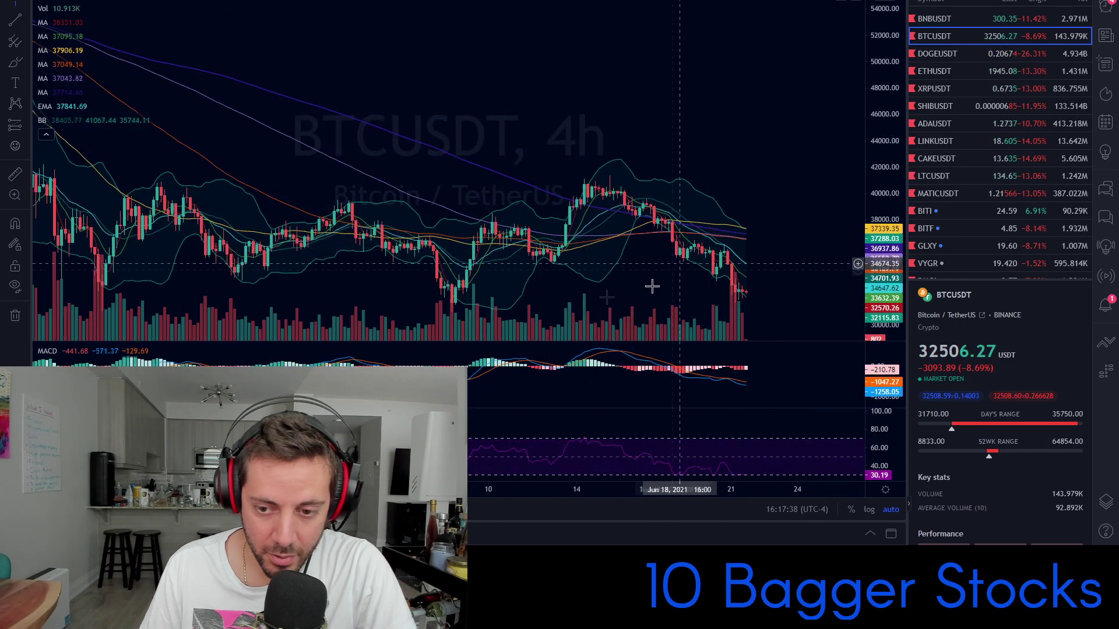
{"action": "scroll", "coordinate": [790, 176], "scroll_direction": "down", "scroll_amount": 3}
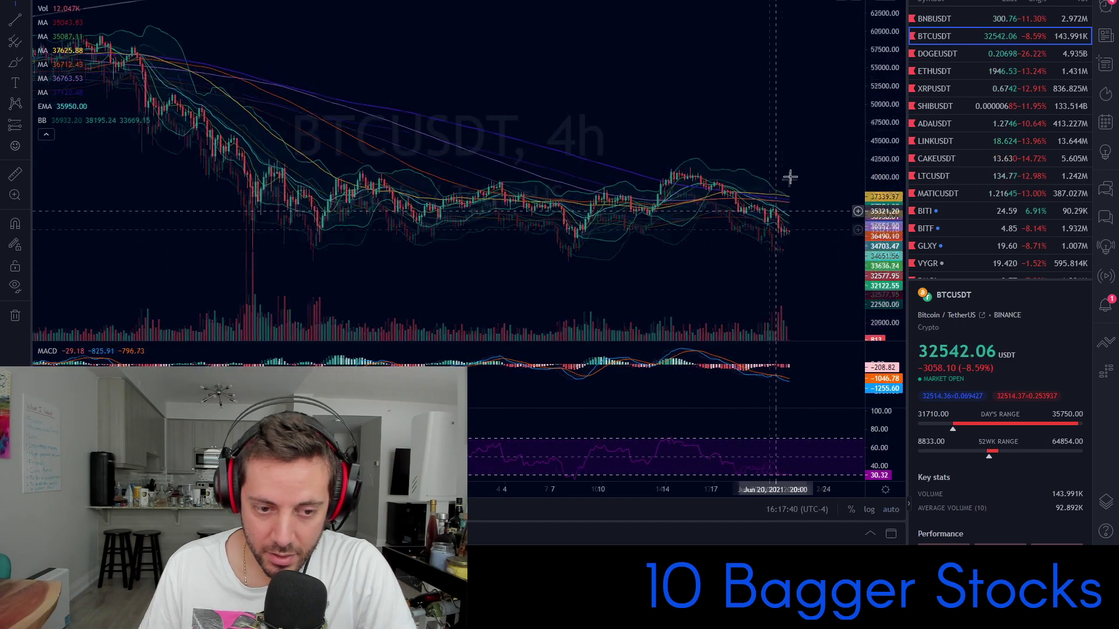
{"action": "left_click_drag", "start_coordinate": [775, 211], "coordinate": [790, 176]}
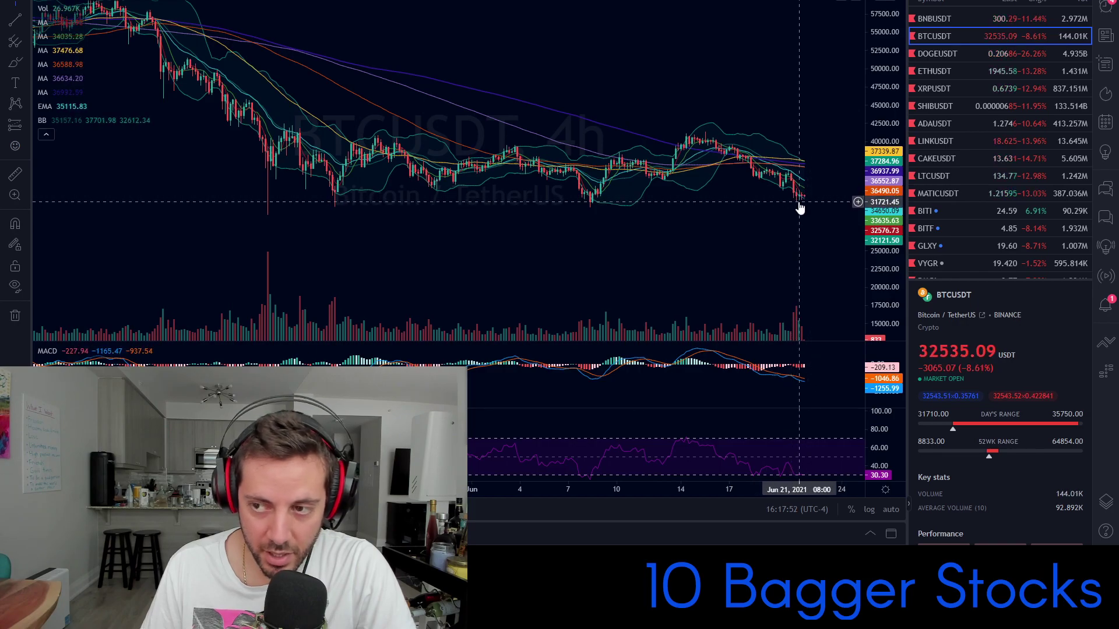
{"action": "left_click_drag", "start_coordinate": [774, 227], "coordinate": [542, 242]}
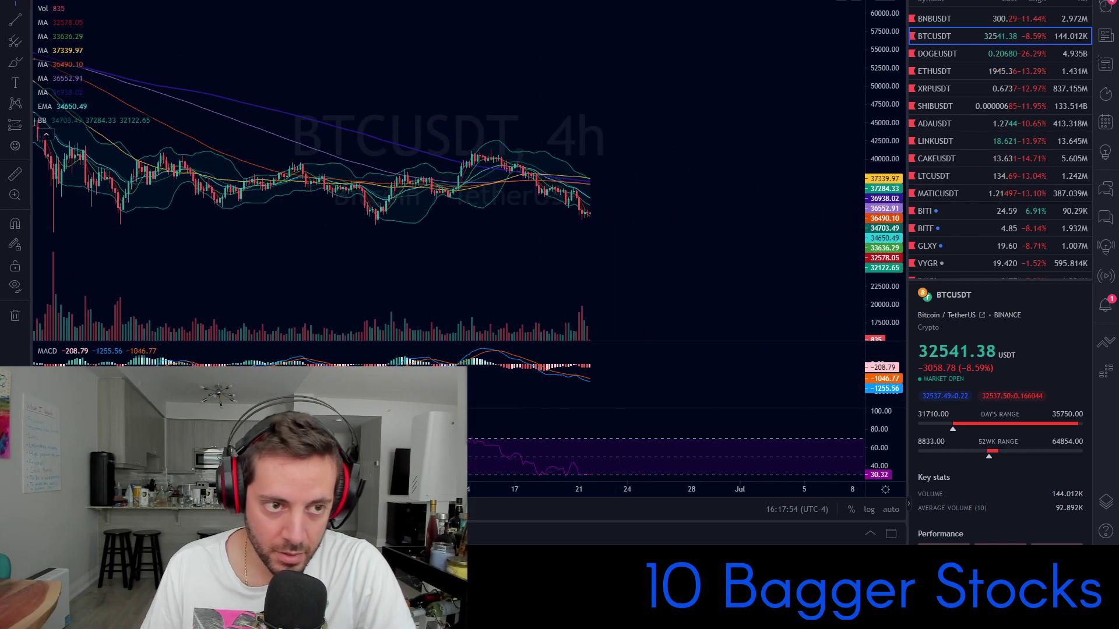
Step: Switch BTCUSDT to the daily interval and examine its longer trend on a wider price scale
{"action": "left_click", "coordinate": [221, 1]}
{"action": "scroll", "coordinate": [614, 227], "scroll_direction": "down", "scroll_amount": 4}
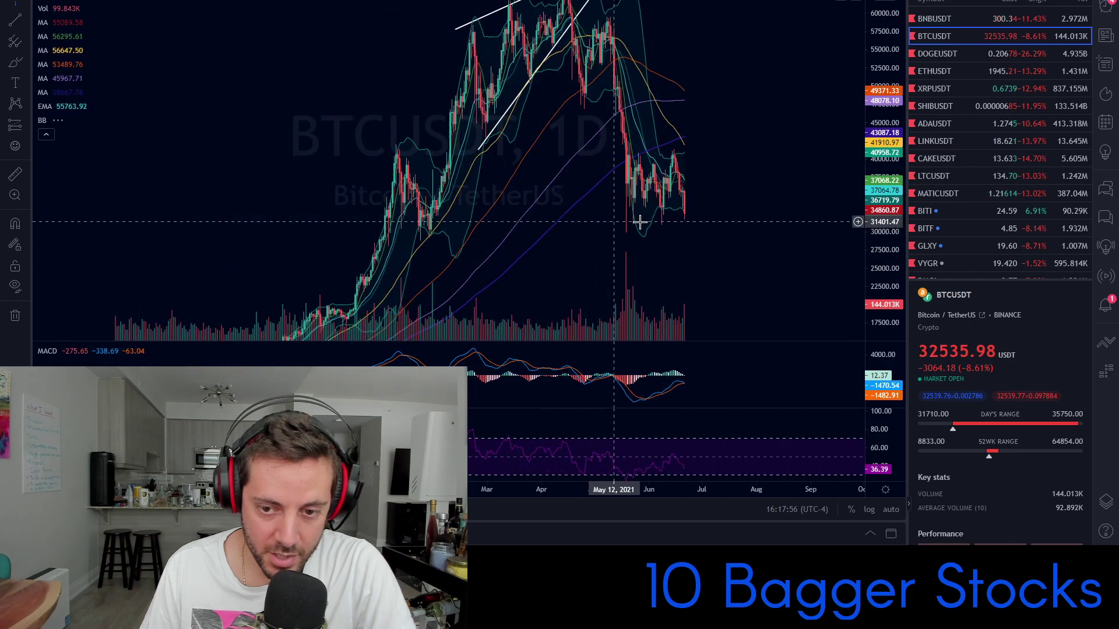
{"action": "left_click_drag", "start_coordinate": [885, 162], "coordinate": [799, 320]}
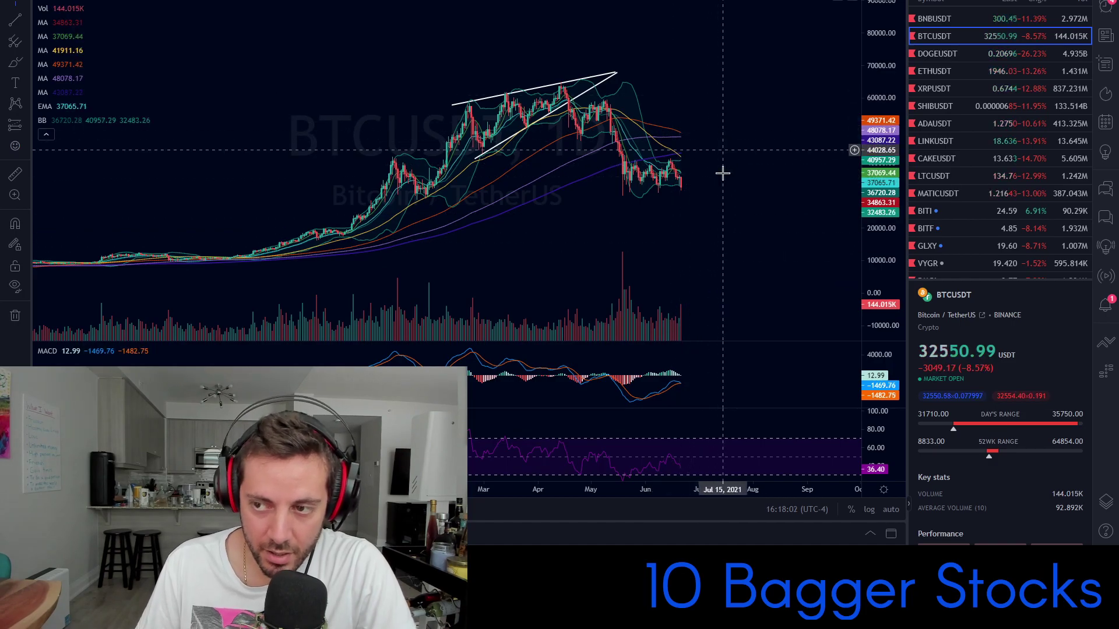
Step: Examine BTCUSDT's daily trend from its 2020 levels through the 2021 peak and drop, comparing wide and close date ranges
{"action": "scroll", "coordinate": [717, 169], "scroll_direction": "up", "scroll_amount": 2}
{"action": "scroll", "coordinate": [657, 190], "scroll_direction": "down", "scroll_amount": 3}
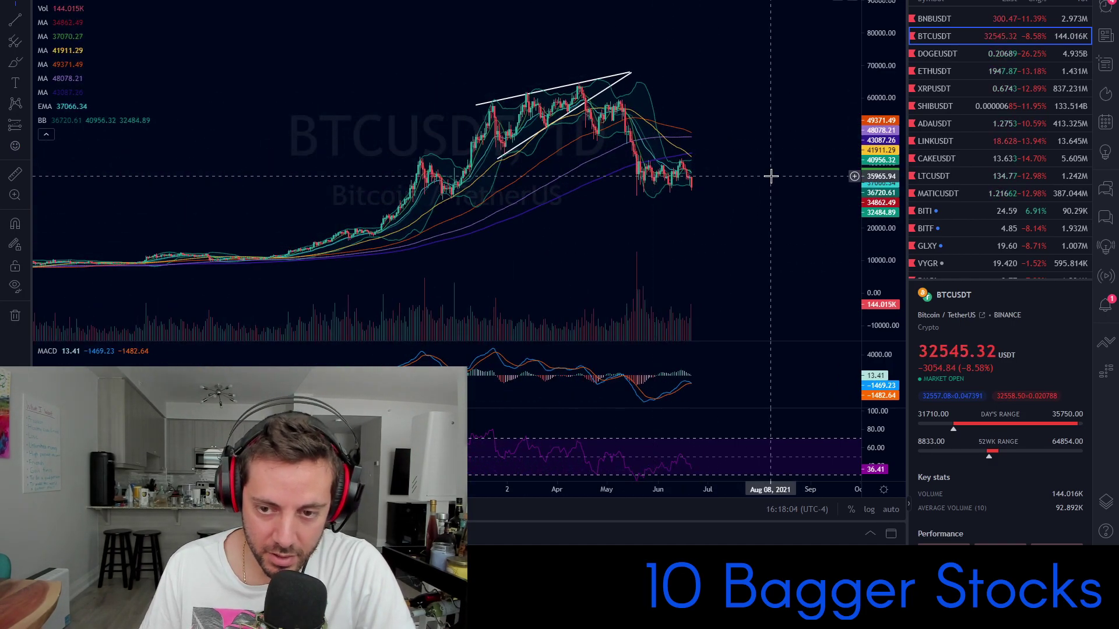
{"action": "left_click_drag", "start_coordinate": [874, 108], "coordinate": [870, 161]}
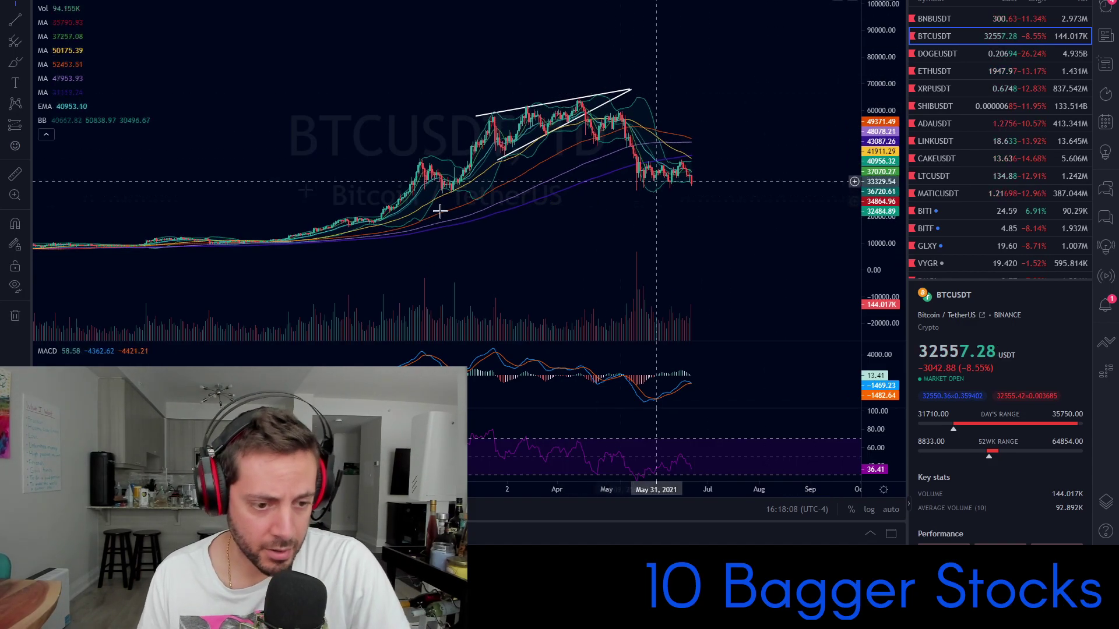
{"action": "scroll", "coordinate": [289, 241], "scroll_direction": "down", "scroll_amount": 3}
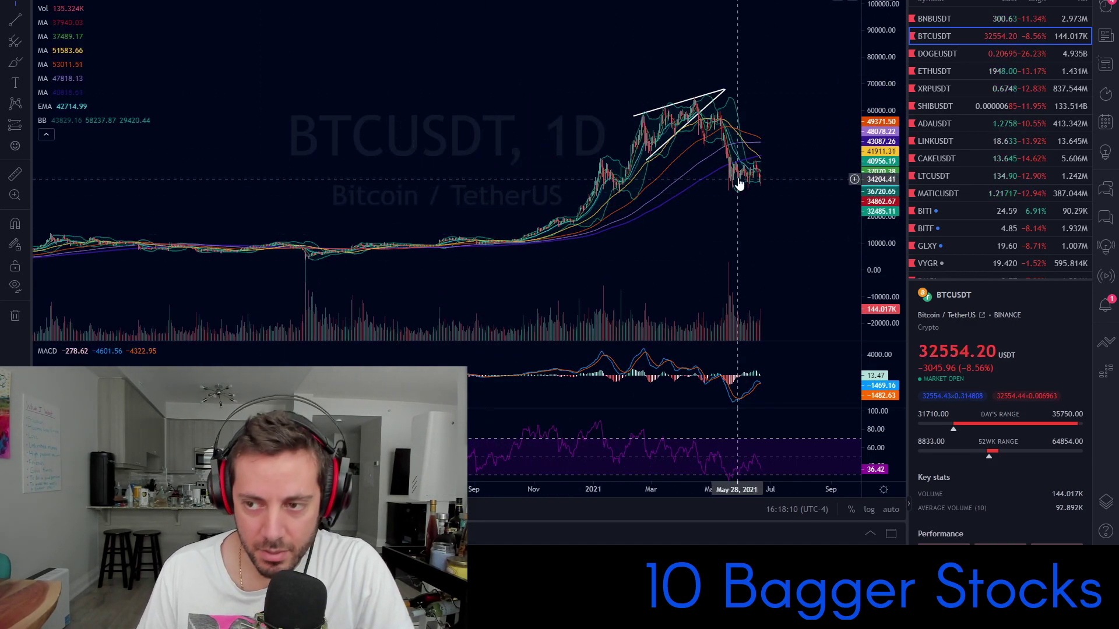
{"action": "scroll", "coordinate": [741, 178], "scroll_direction": "up", "scroll_amount": 3}
{"action": "scroll", "coordinate": [740, 177], "scroll_direction": "up", "scroll_amount": 1}
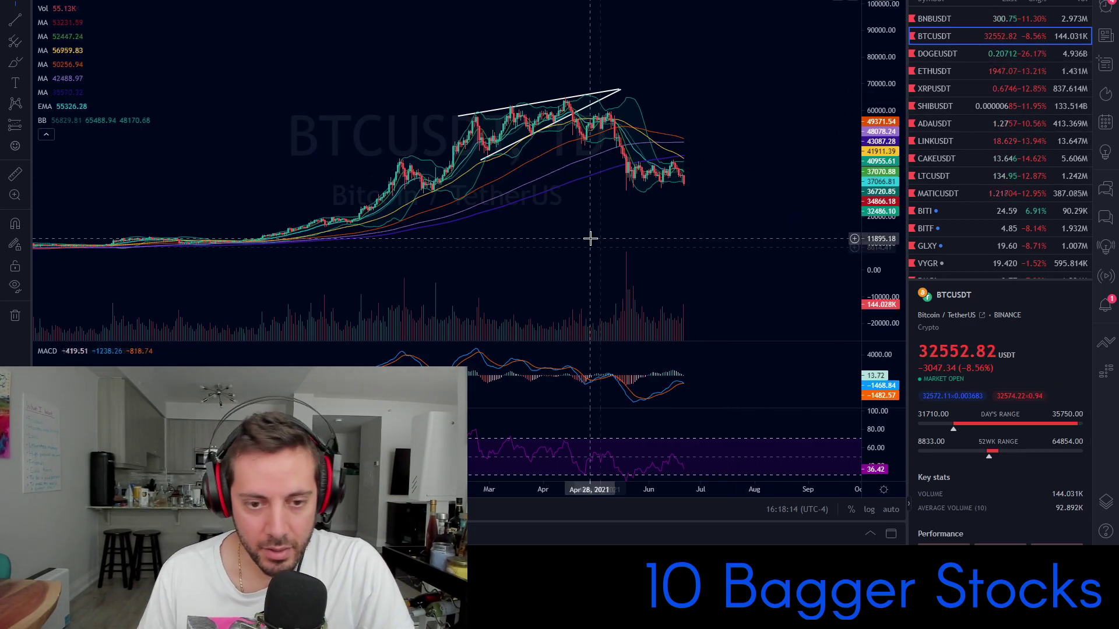
{"action": "scroll", "coordinate": [839, 230], "scroll_direction": "up", "scroll_amount": 3}
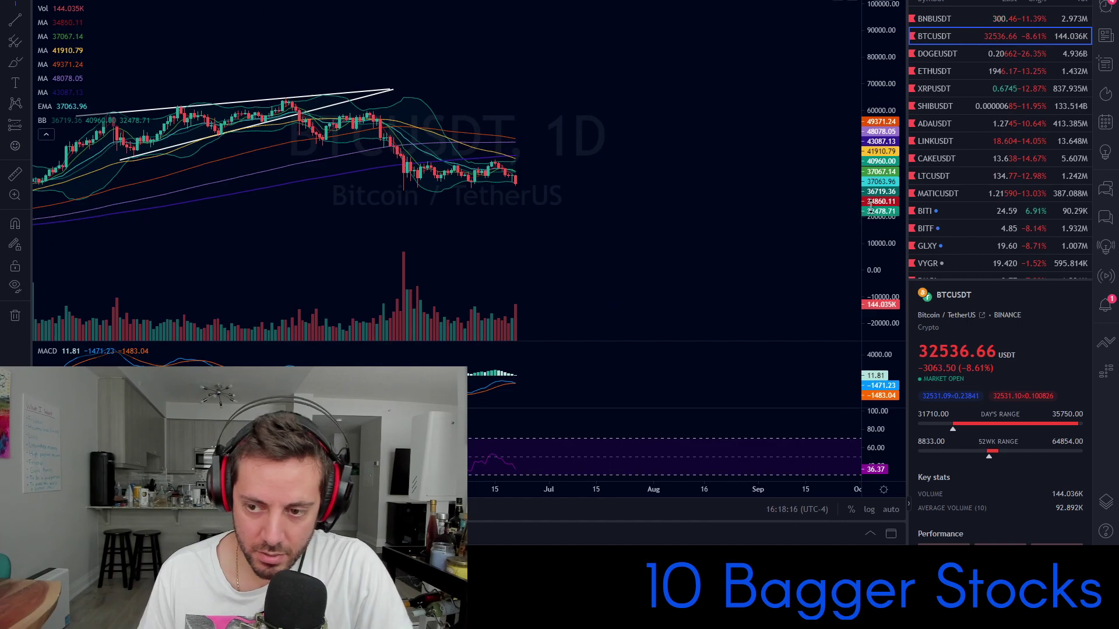
{"action": "scroll", "coordinate": [604, 147], "scroll_direction": "down", "scroll_amount": 4}
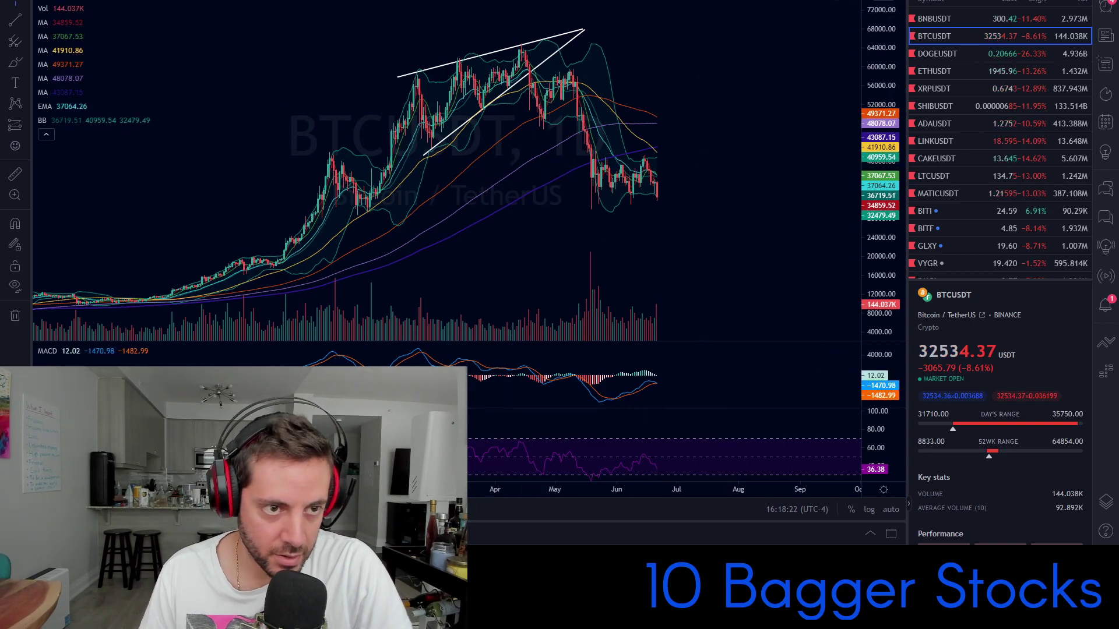
Step: Switch BTCUSDT to the four-hour interval, review its decline since April 2021, and chart ETHUSDT on the same interval
{"action": "left_click", "coordinate": [204, 1]}
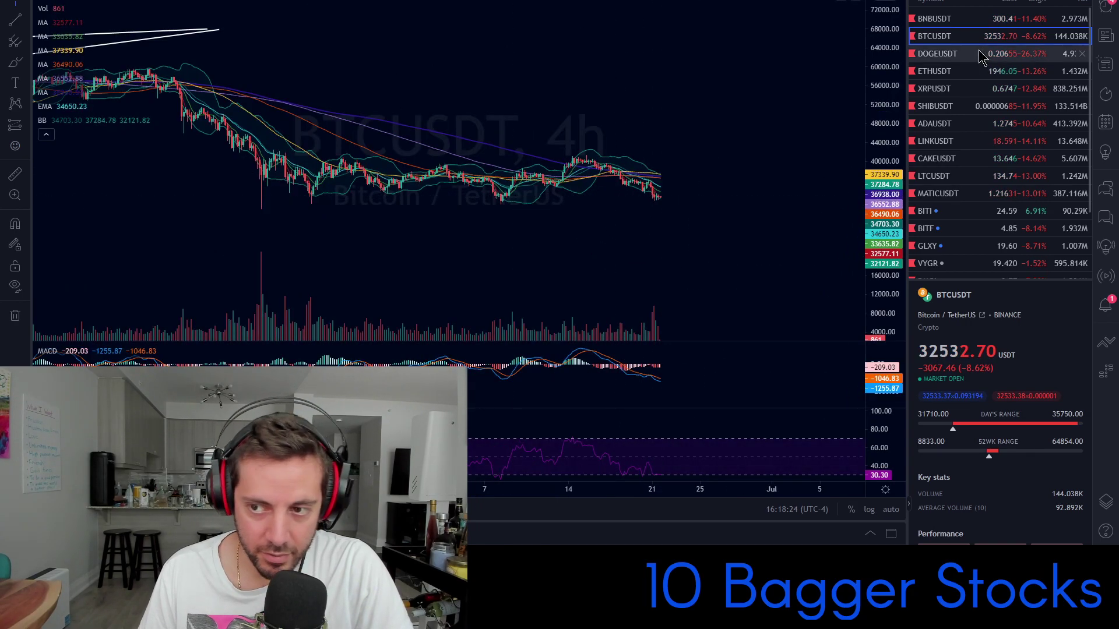
{"action": "scroll", "coordinate": [232, 130], "scroll_direction": "down", "scroll_amount": 3}
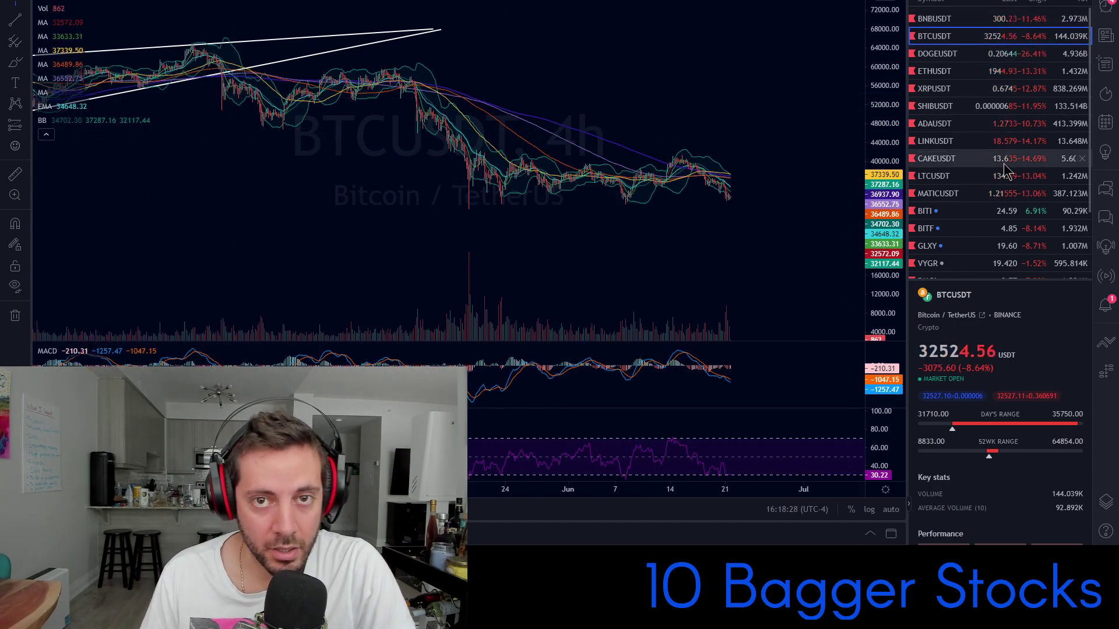
{"action": "left_click", "coordinate": [977, 143]}
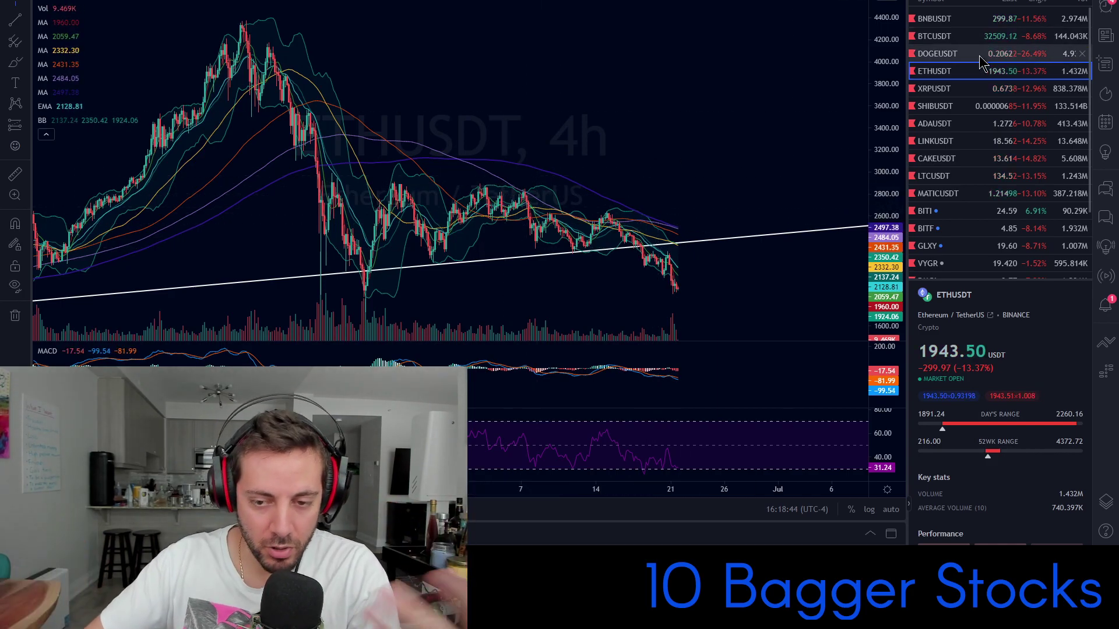
Step: Return to BTCUSDT's four-hour chart and examine its May and June 2021 lows on a wider price scale
{"action": "left_click", "coordinate": [1026, 36]}
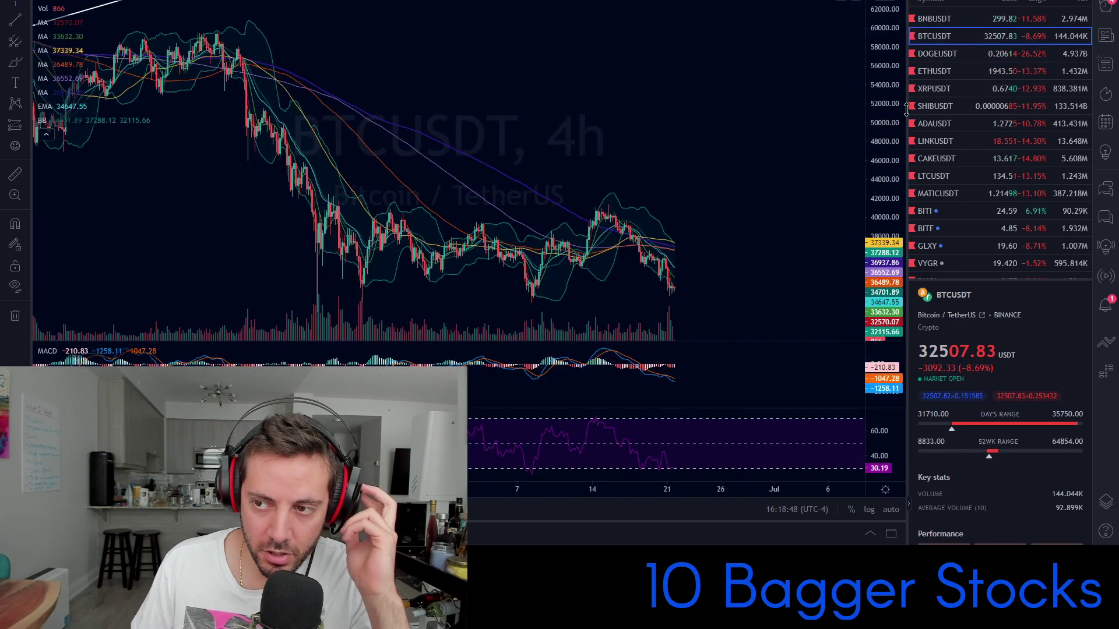
{"action": "scroll", "coordinate": [631, 198], "scroll_direction": "down", "scroll_amount": 3}
{"action": "left_click_drag", "start_coordinate": [889, 147], "coordinate": [889, 222]}
{"action": "left_click_drag", "start_coordinate": [749, 133], "coordinate": [644, 45]}
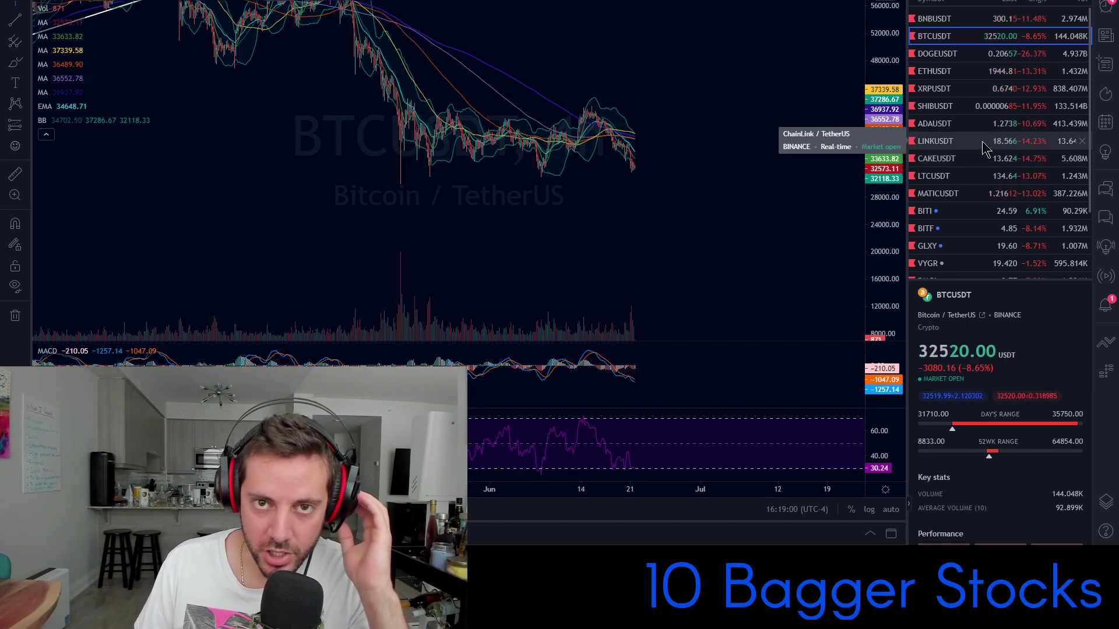
Step: Switch the watchlist to the Blue list and review its Canadian stocks
{"action": "left_click", "coordinate": [939, 1]}
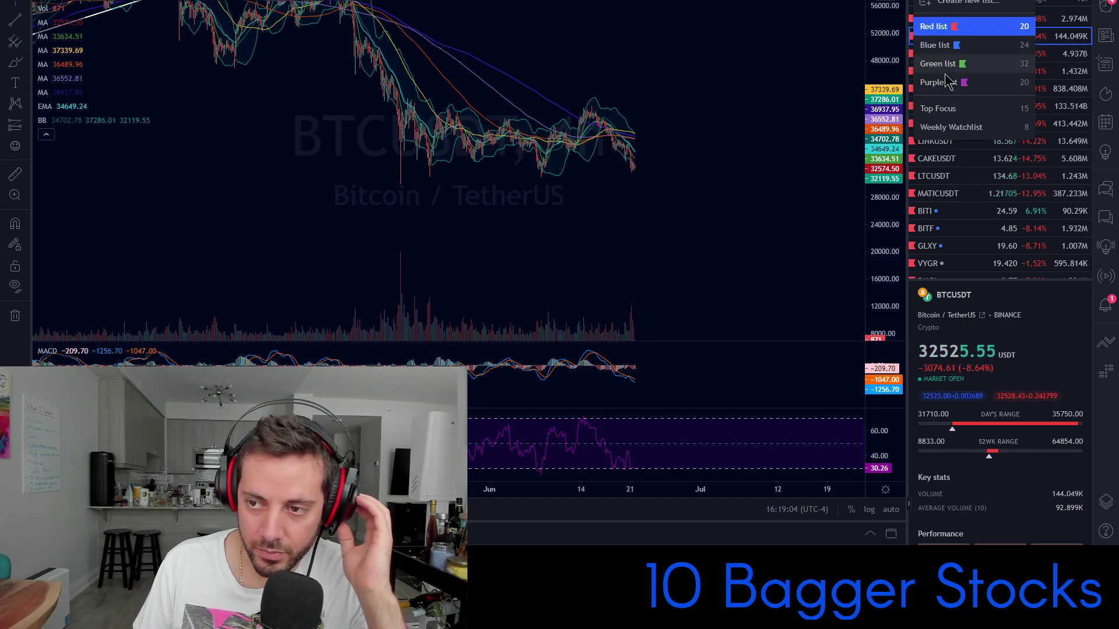
{"action": "left_click", "coordinate": [943, 47]}
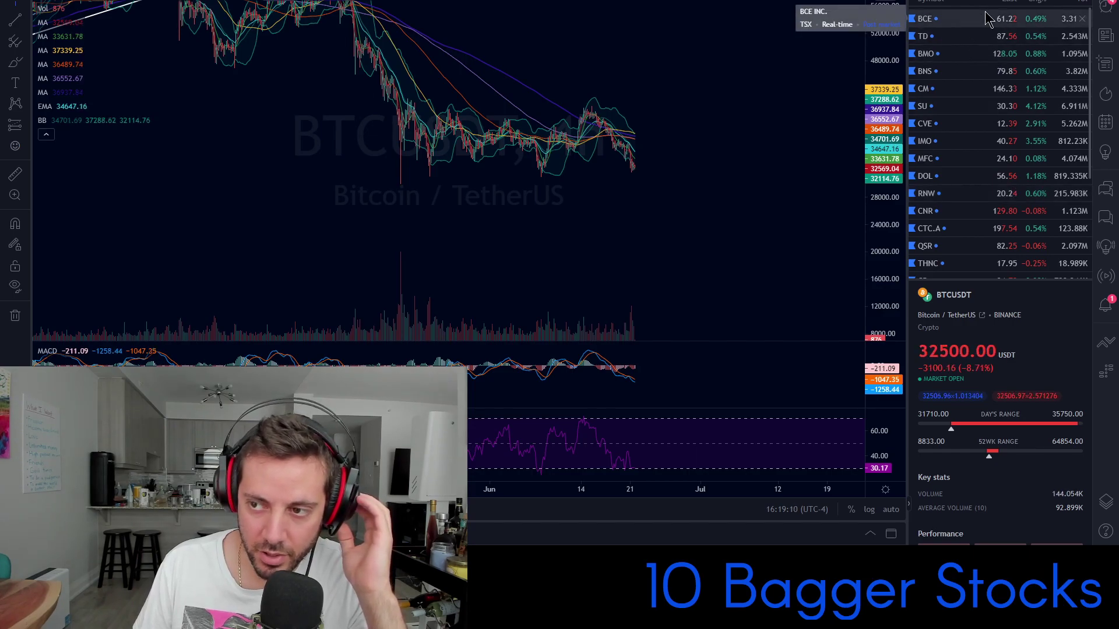
{"action": "left_click", "coordinate": [942, 2]}
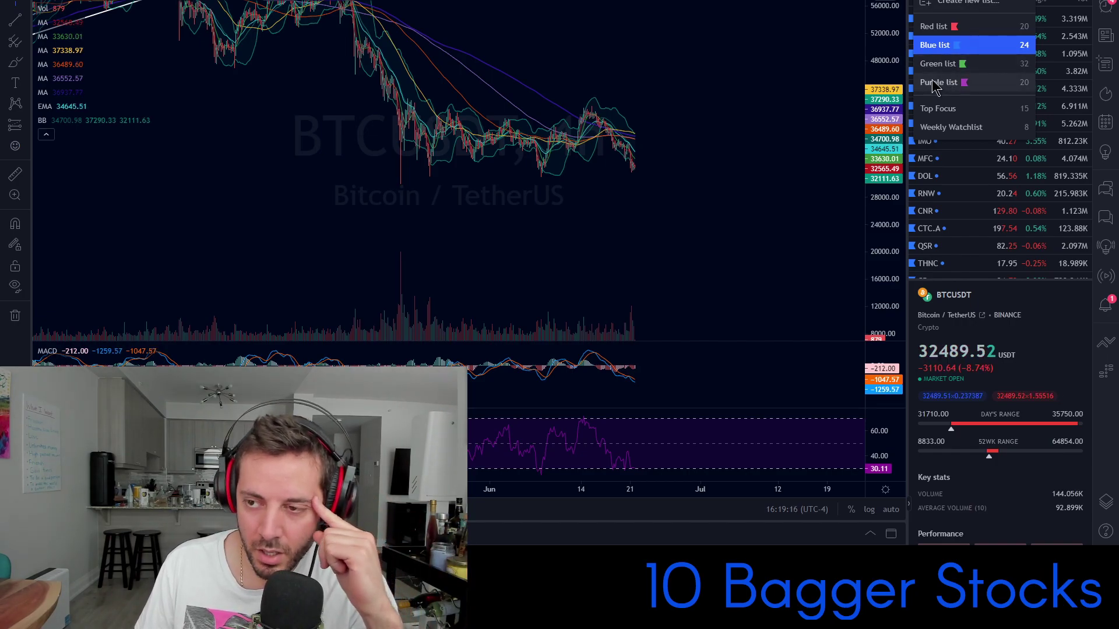
{"action": "left_click", "coordinate": [1037, 2]}
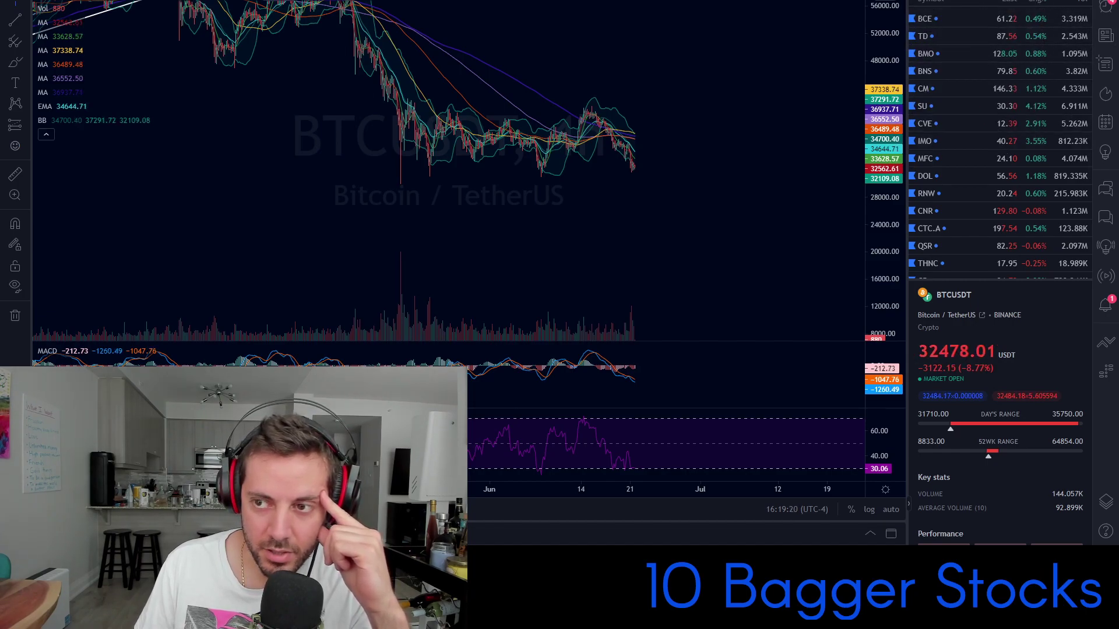
Step: Switch the watchlist to the Purple list and chart USDCAD on the four-hour interval with its recent candles in view
{"action": "left_click", "coordinate": [967, 2]}
{"action": "left_click", "coordinate": [956, 82]}
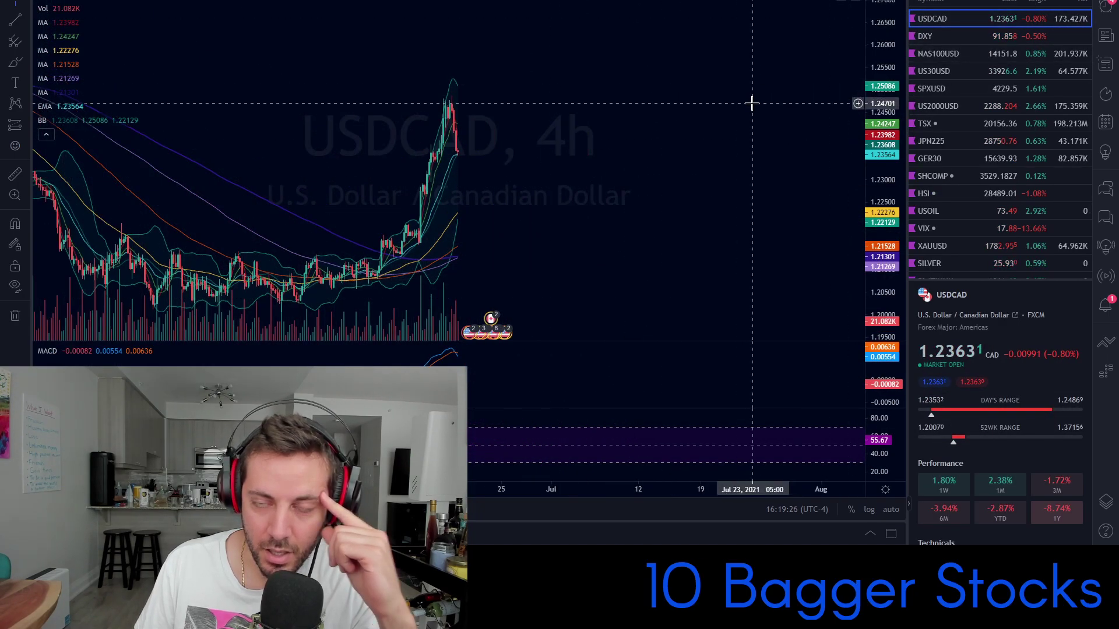
{"action": "left_click_drag", "start_coordinate": [629, 155], "coordinate": [717, 155]}
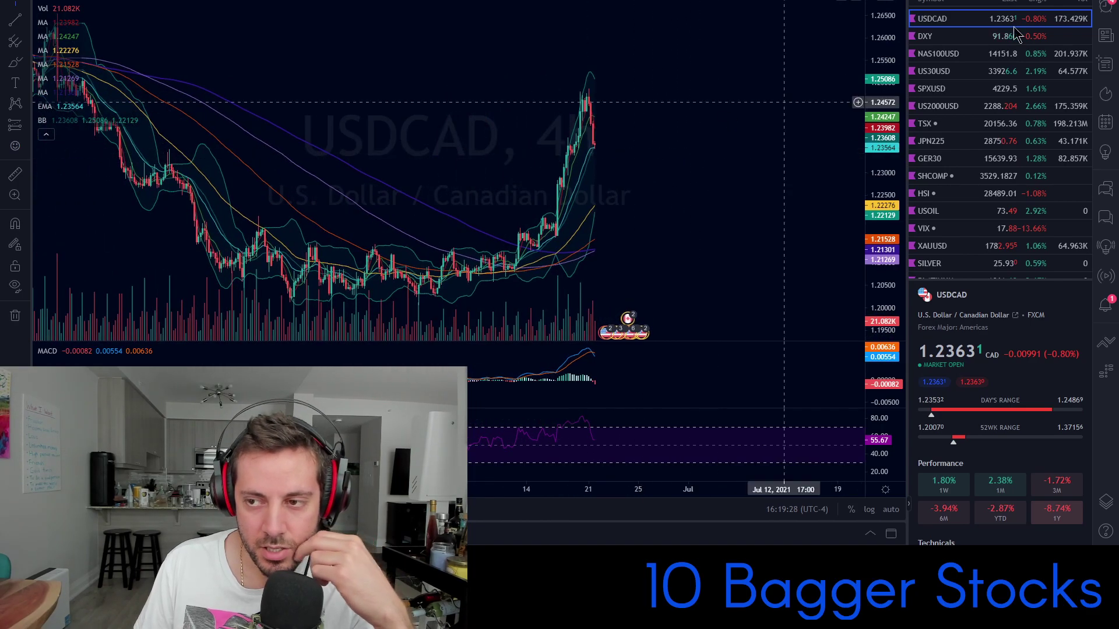
Step: Bring back the Blue list watchlist and look through its symbols down to the last entries
{"action": "left_click", "coordinate": [945, 1]}
{"action": "left_click", "coordinate": [959, 44]}
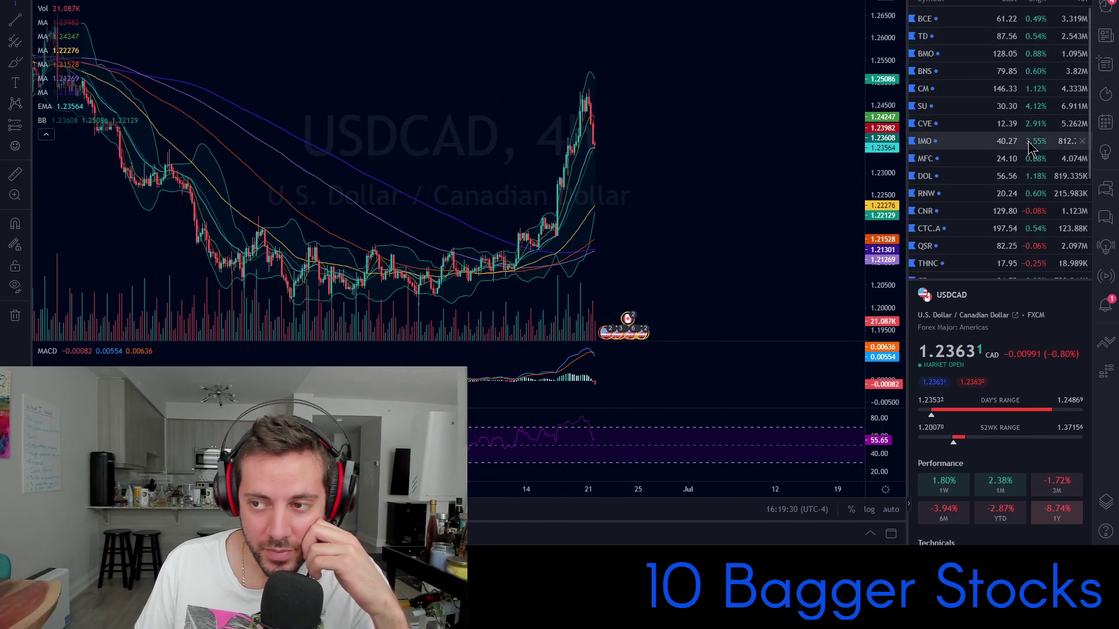
{"action": "scroll", "coordinate": [990, 111], "scroll_direction": "down", "scroll_amount": 3}
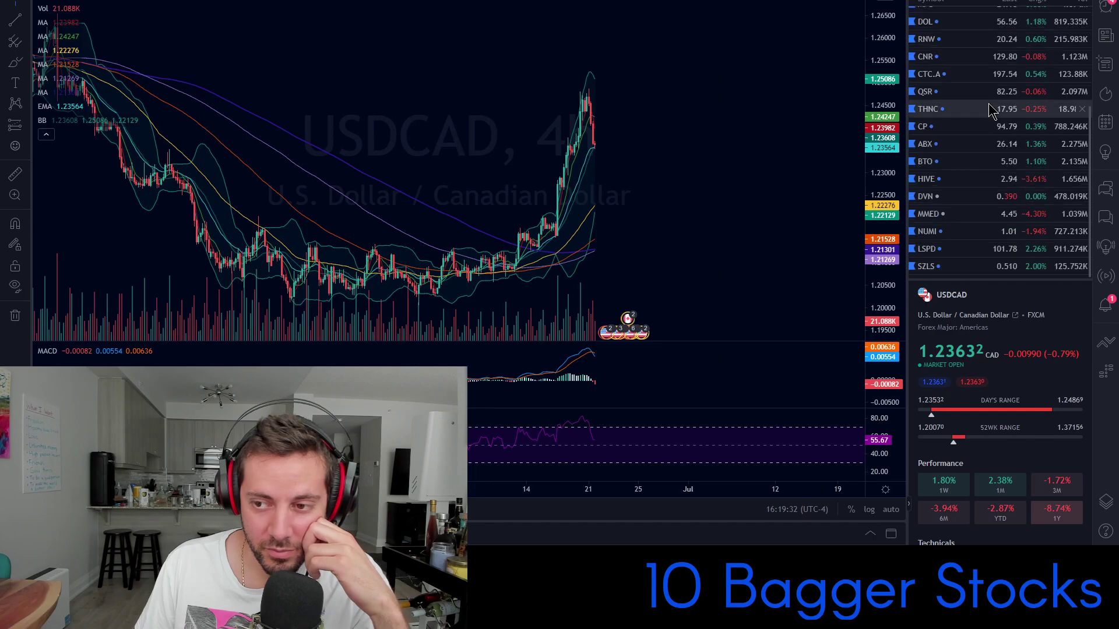
{"action": "left_click", "coordinate": [945, 0]}
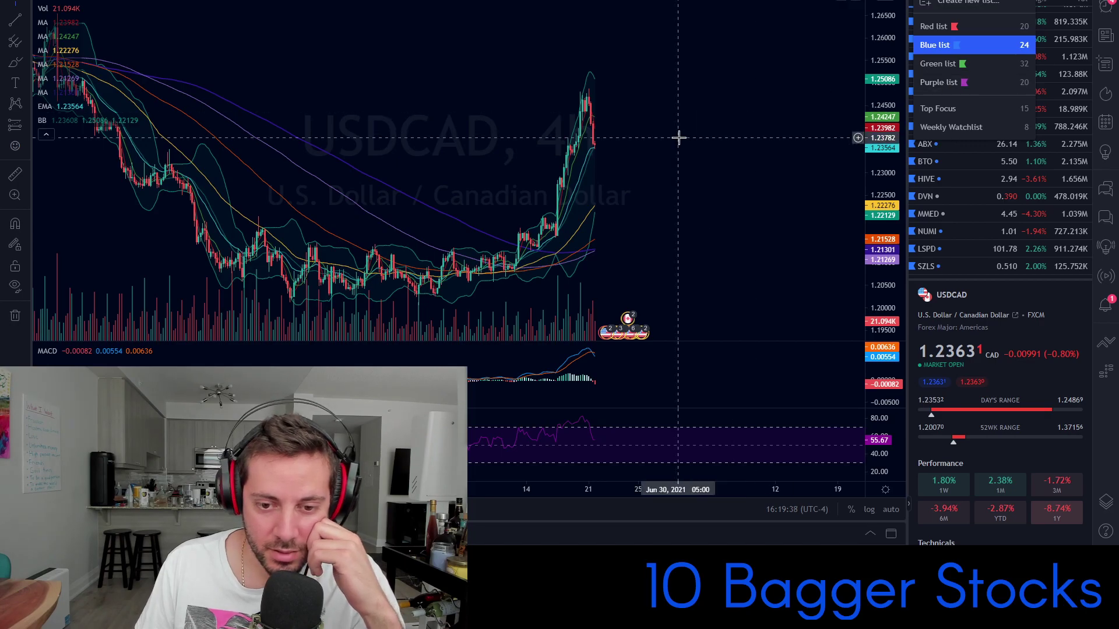
Step: Examine USDCAD's four-hour decline and June 2021 rebound over a longer period on a wider price scale
{"action": "scroll", "coordinate": [679, 137], "scroll_direction": "down", "scroll_amount": 5}
{"action": "left_click_drag", "start_coordinate": [878, 165], "coordinate": [878, 216]}
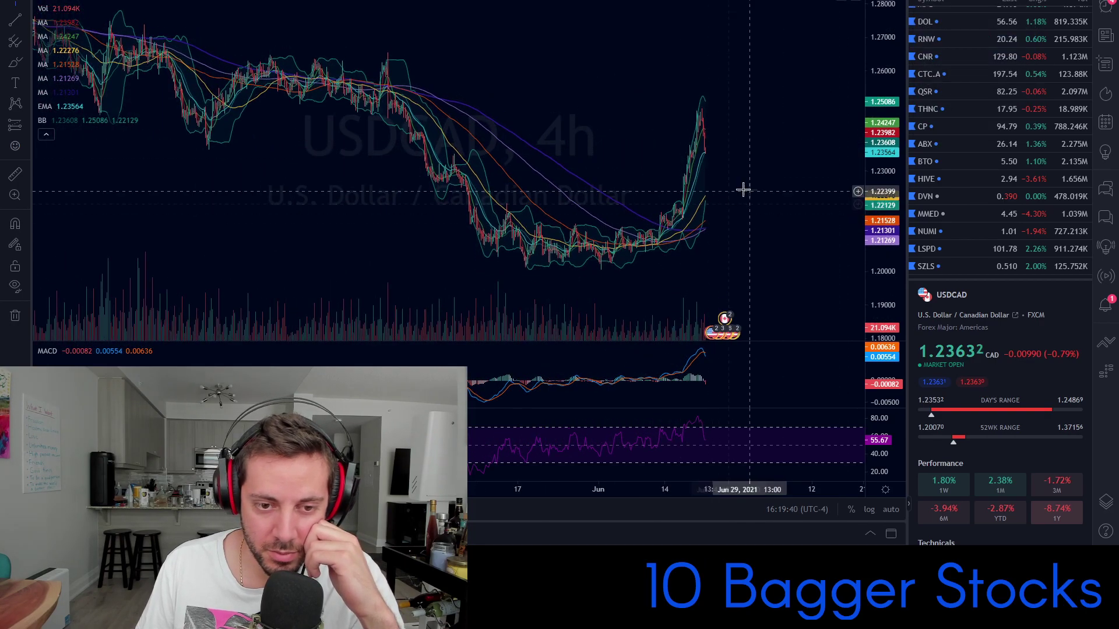
{"action": "left_click_drag", "start_coordinate": [741, 188], "coordinate": [666, 193]}
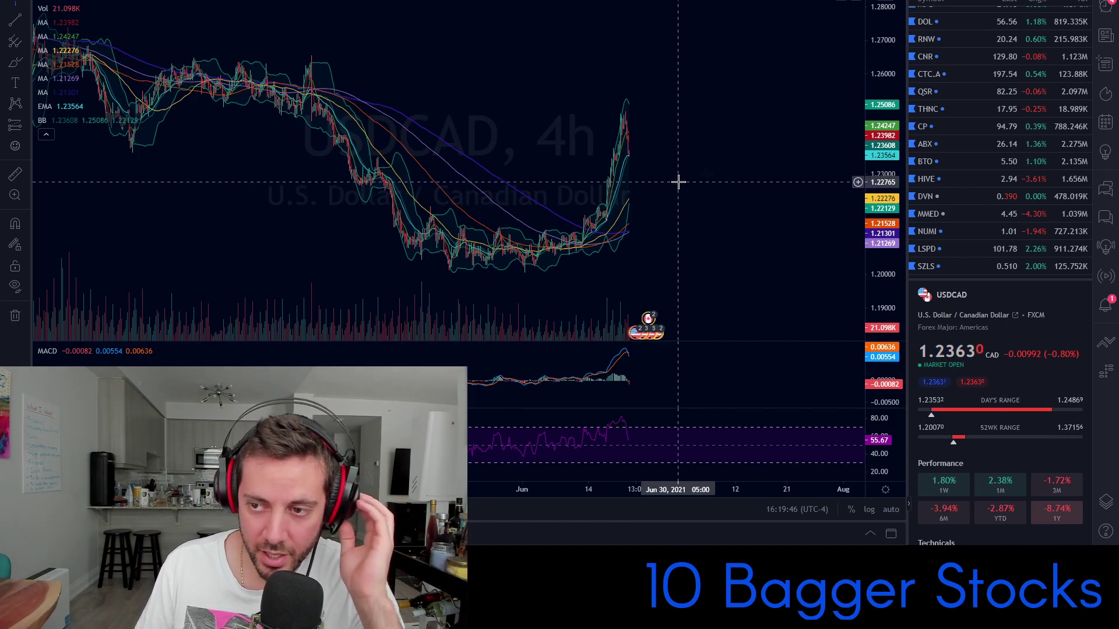
Step: Return to the Purple list and examine USDCAD's June 2021 rally against its moving averages on the daily interval
{"action": "left_click", "coordinate": [941, 1]}
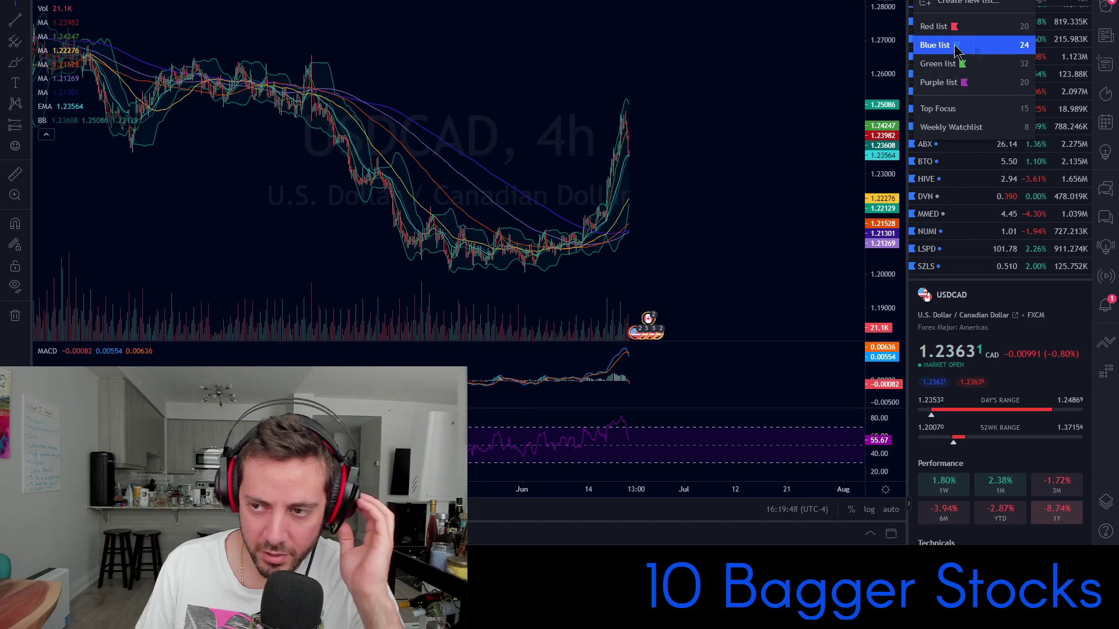
{"action": "left_click", "coordinate": [947, 83]}
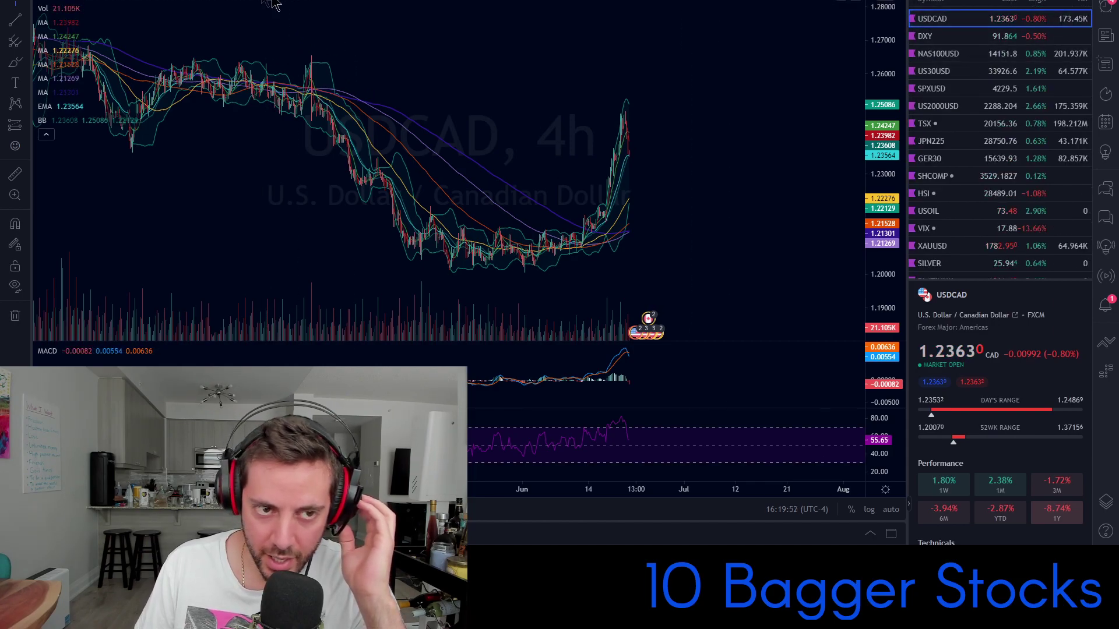
{"action": "left_click", "coordinate": [233, 0]}
{"action": "scroll", "coordinate": [666, 172], "scroll_direction": "up", "scroll_amount": 14}
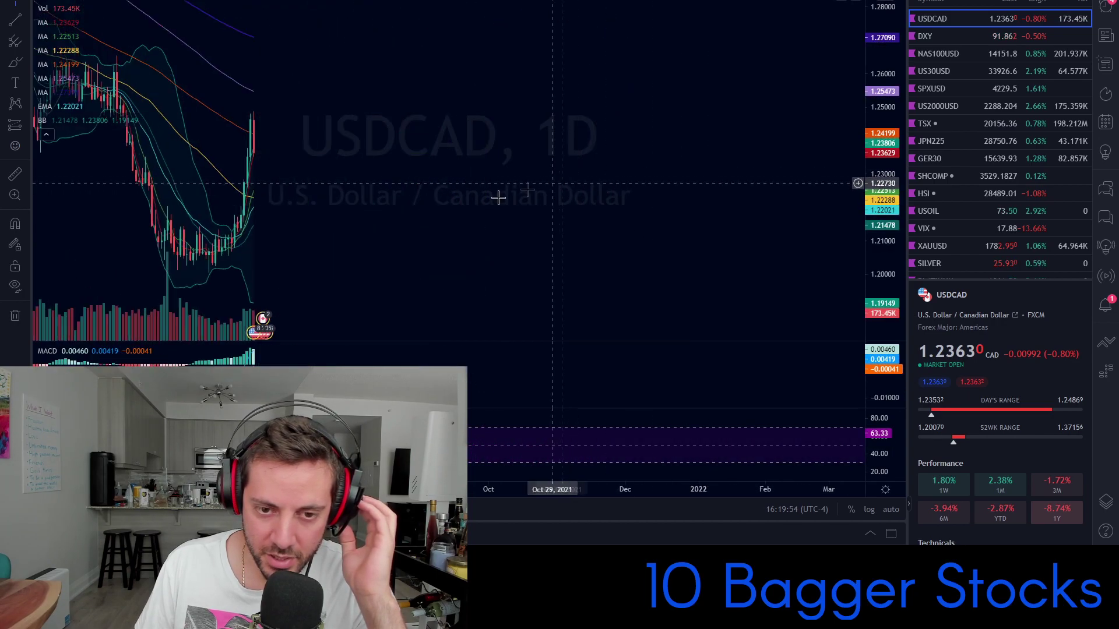
{"action": "left_click_drag", "start_coordinate": [325, 206], "coordinate": [832, 205]}
{"action": "left_click_drag", "start_coordinate": [524, 224], "coordinate": [644, 220]}
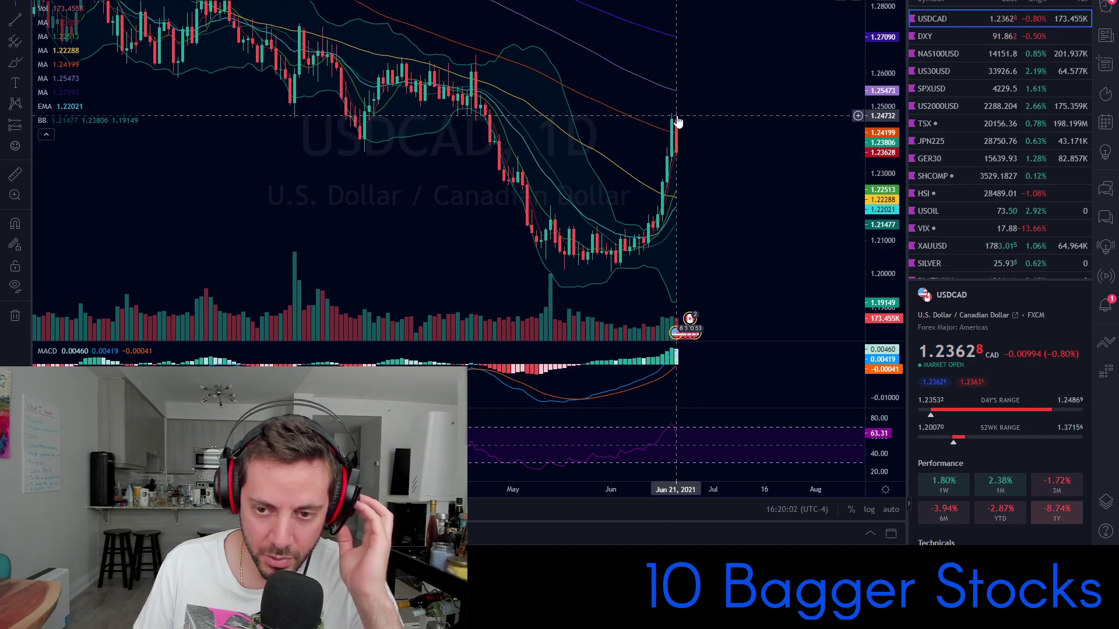
{"action": "scroll", "coordinate": [647, 160], "scroll_direction": "up", "scroll_amount": 4}
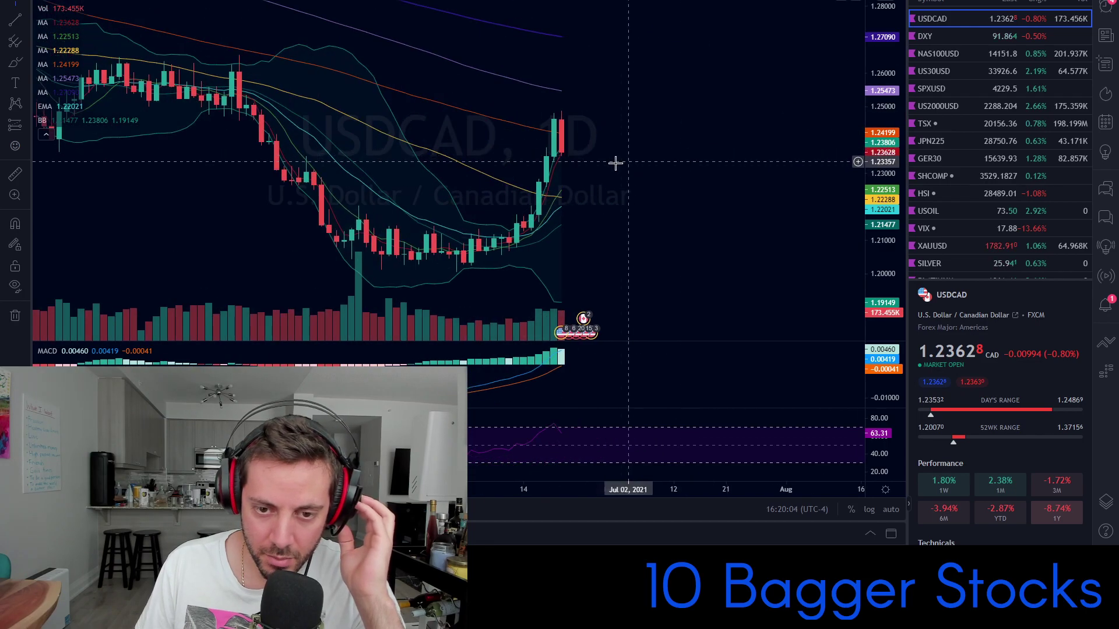
{"action": "scroll", "coordinate": [705, 153], "scroll_direction": "down", "scroll_amount": 3}
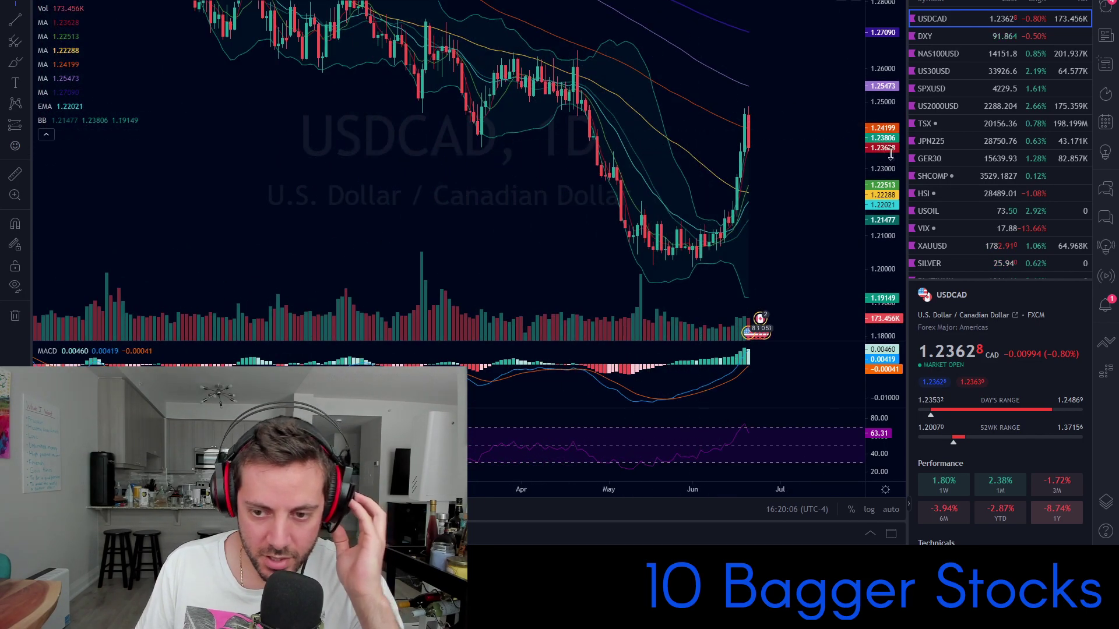
{"action": "left_click_drag", "start_coordinate": [745, 192], "coordinate": [618, 180]}
Step: Switch USDCAD to the weekly interval and examine its downtrend and June 2021 bounce on a wider price scale
{"action": "left_click", "coordinate": [193, 1]}
{"action": "scroll", "coordinate": [629, 183], "scroll_direction": "up", "scroll_amount": 6}
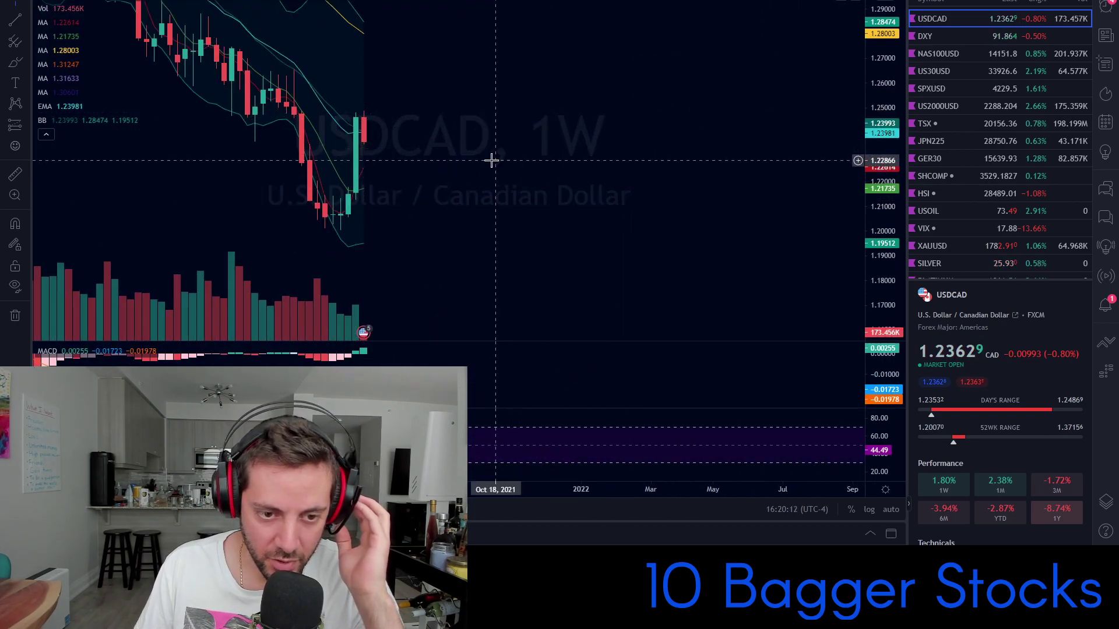
{"action": "left_click_drag", "start_coordinate": [492, 160], "coordinate": [837, 141]}
{"action": "left_click_drag", "start_coordinate": [884, 84], "coordinate": [697, 126]}
{"action": "scroll", "coordinate": [688, 131], "scroll_direction": "down", "scroll_amount": 3}
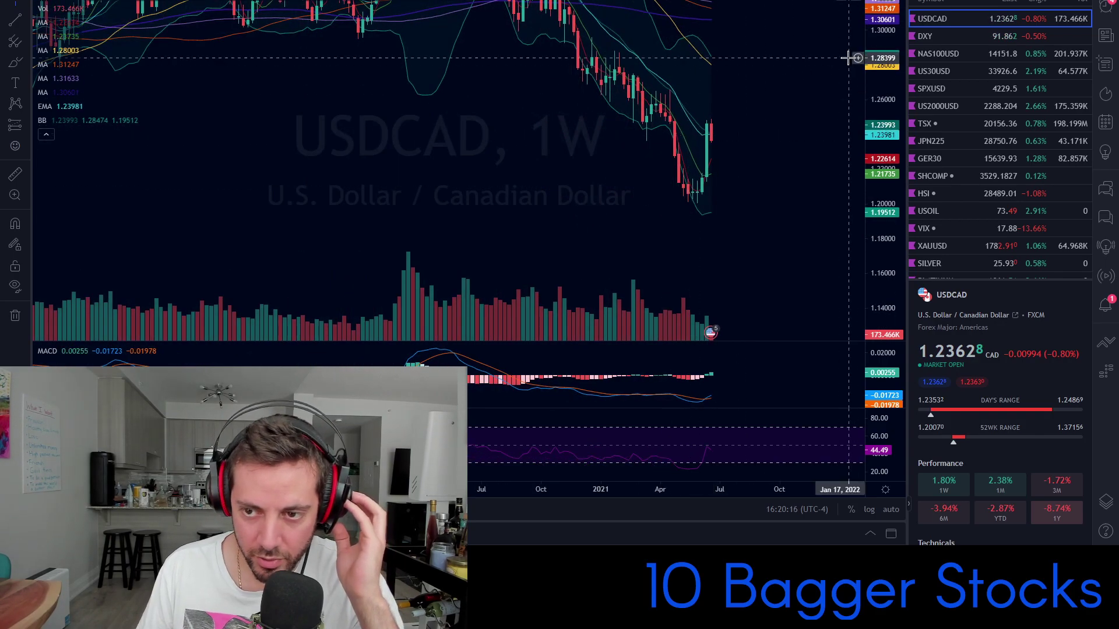
{"action": "left_click_drag", "start_coordinate": [893, 39], "coordinate": [882, 129]}
{"action": "left_click_drag", "start_coordinate": [774, 172], "coordinate": [684, 164]}
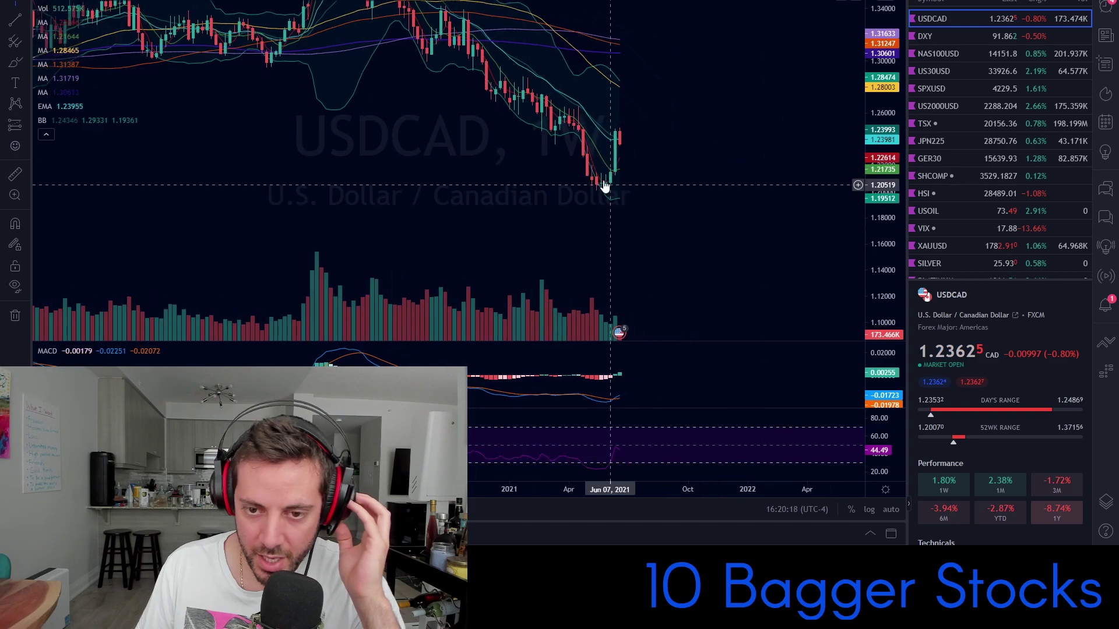
Step: Switch USDCAD back to the daily interval and examine its latest candles around the moving averages and Bollinger Bands
{"action": "left_click", "coordinate": [233, 1]}
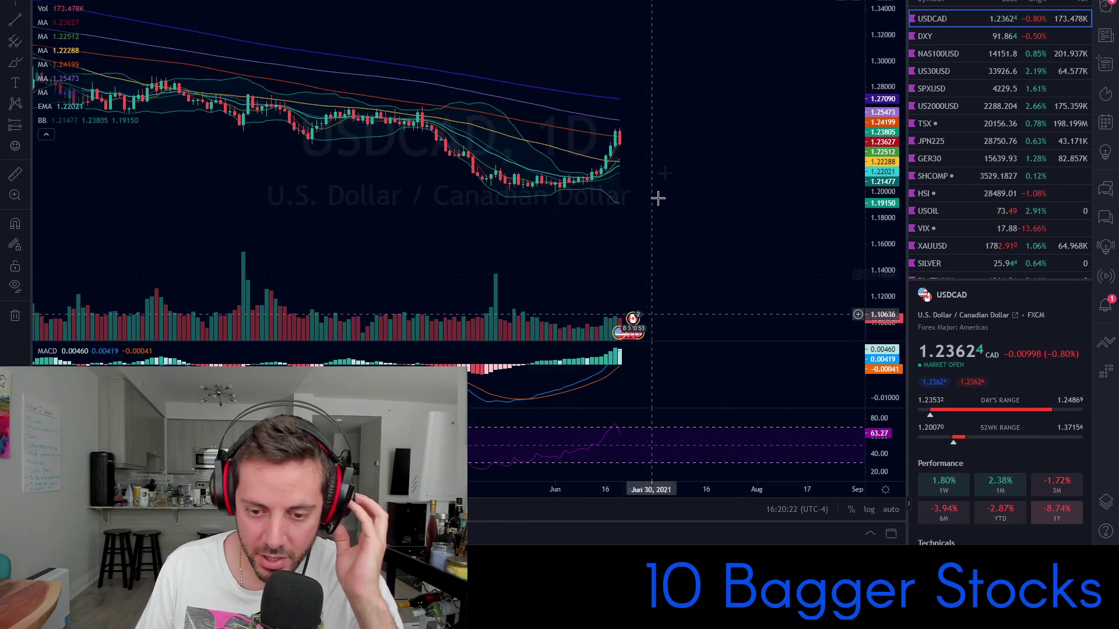
{"action": "scroll", "coordinate": [651, 161], "scroll_direction": "up", "scroll_amount": 4}
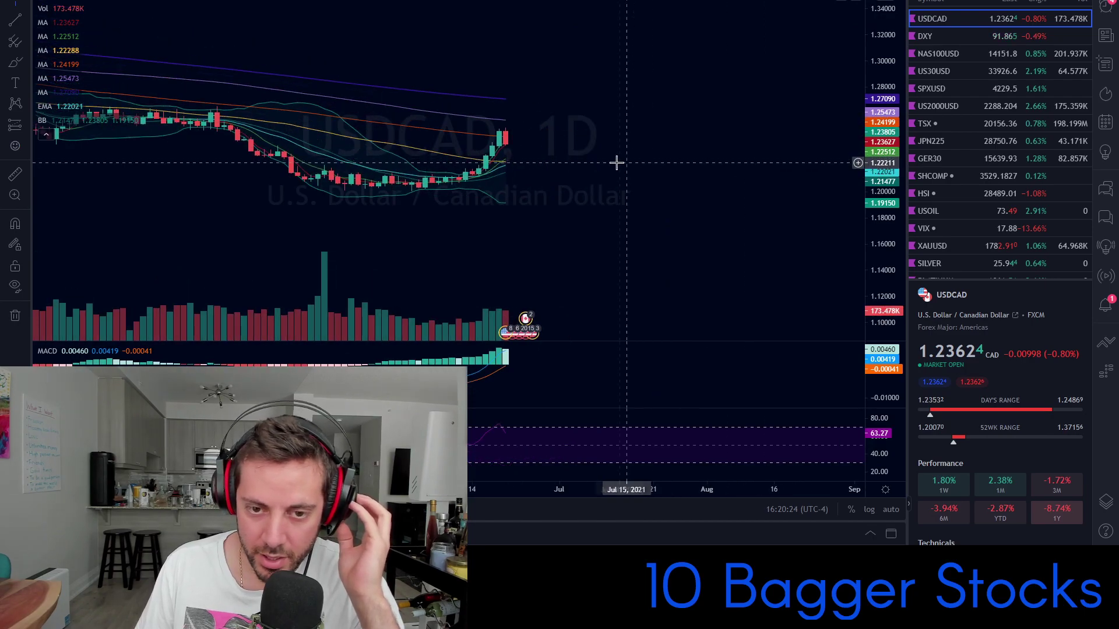
{"action": "left_click_drag", "start_coordinate": [495, 199], "coordinate": [641, 201]}
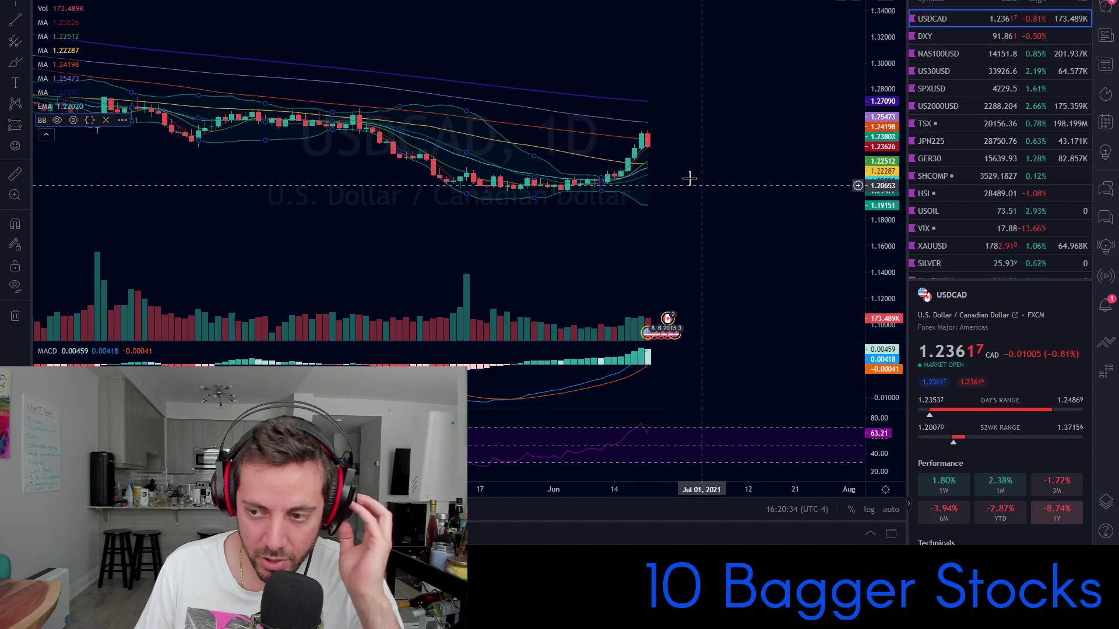
{"action": "scroll", "coordinate": [689, 179], "scroll_direction": "down", "scroll_amount": 3}
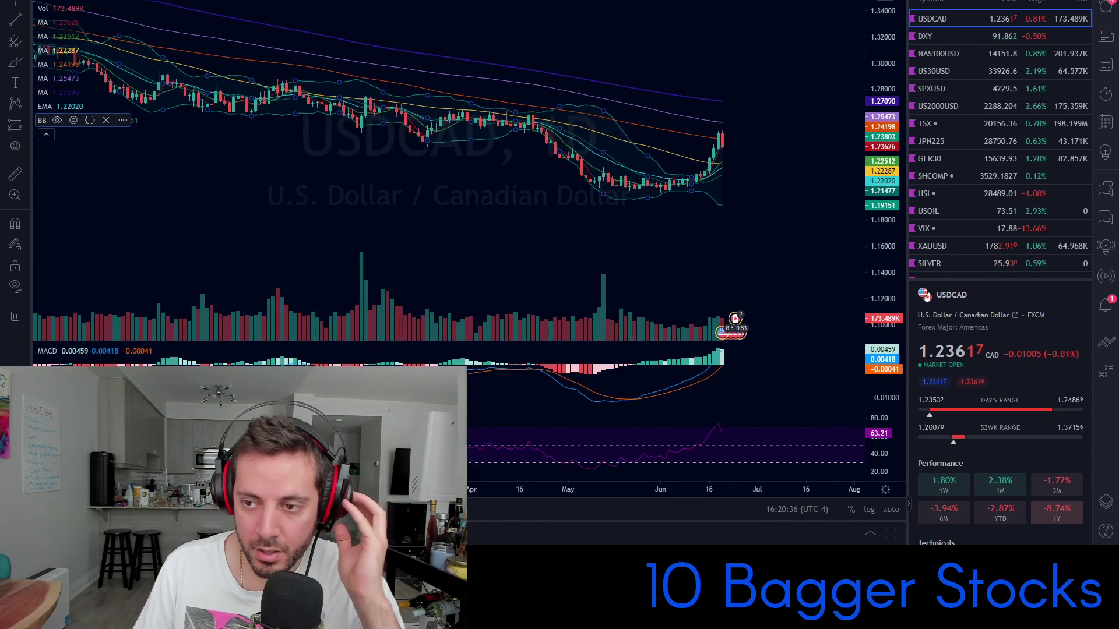
Step: Open the US30USD daily chart and examine its June 2021 drop and rebound against the moving averages and Bollinger Bands
{"action": "left_click", "coordinate": [934, 71]}
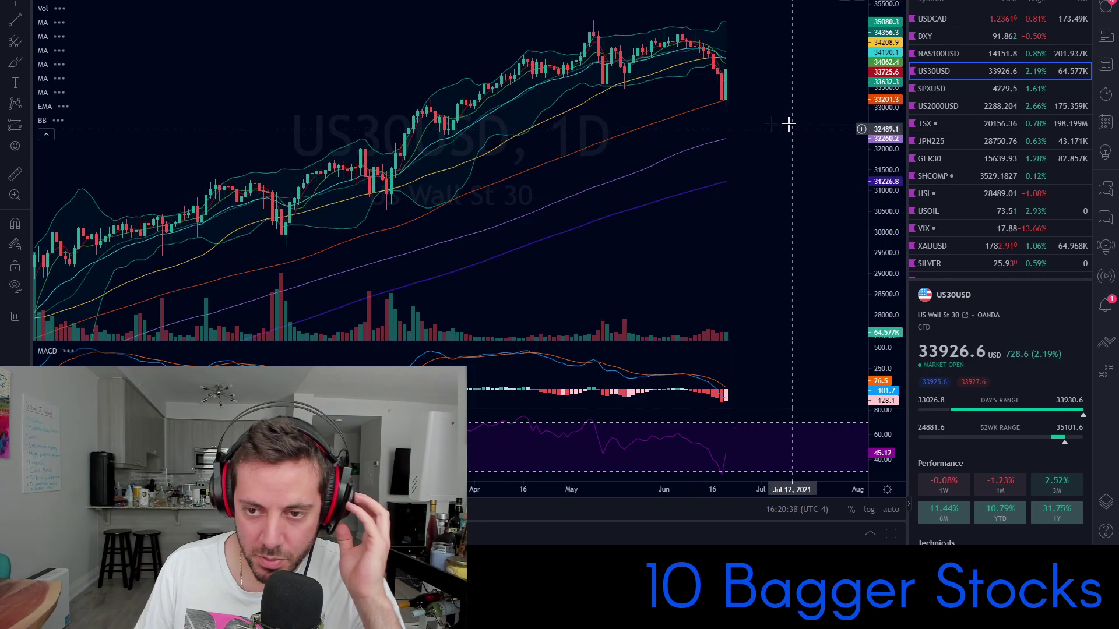
{"action": "scroll", "coordinate": [788, 124], "scroll_direction": "up", "scroll_amount": 3}
{"action": "left_click_drag", "start_coordinate": [867, 134], "coordinate": [868, 79]}
{"action": "left_click_drag", "start_coordinate": [697, 91], "coordinate": [727, 193]}
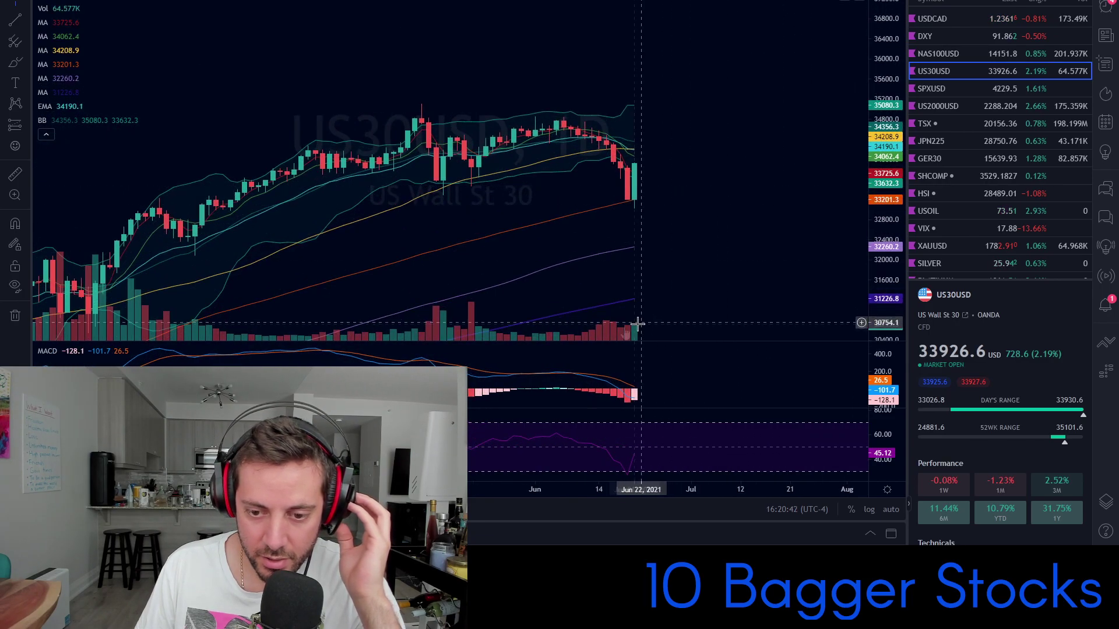
{"action": "left_click_drag", "start_coordinate": [884, 195], "coordinate": [885, 169]}
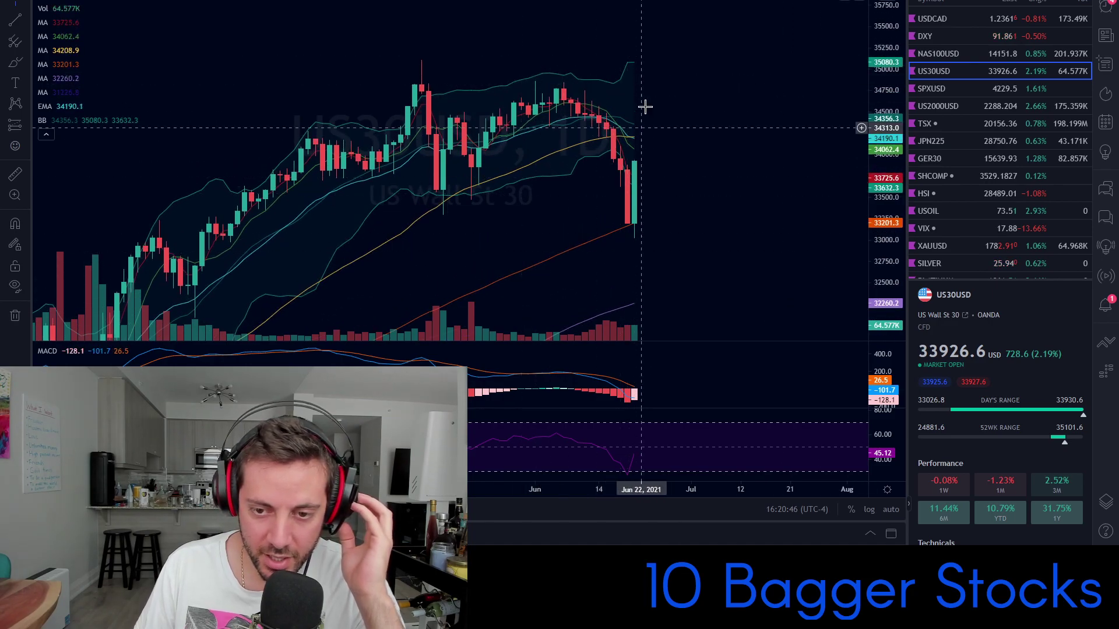
{"action": "left_click_drag", "start_coordinate": [889, 195], "coordinate": [885, 253]}
{"action": "left_click_drag", "start_coordinate": [732, 240], "coordinate": [708, 192]}
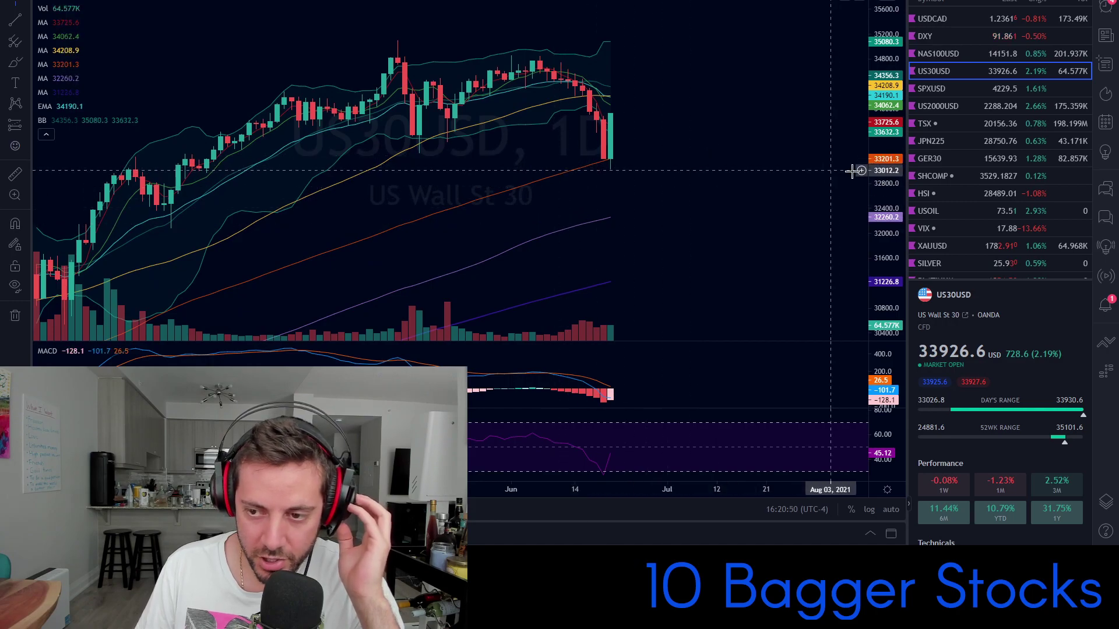
{"action": "scroll", "coordinate": [603, 140], "scroll_direction": "down", "scroll_amount": 5}
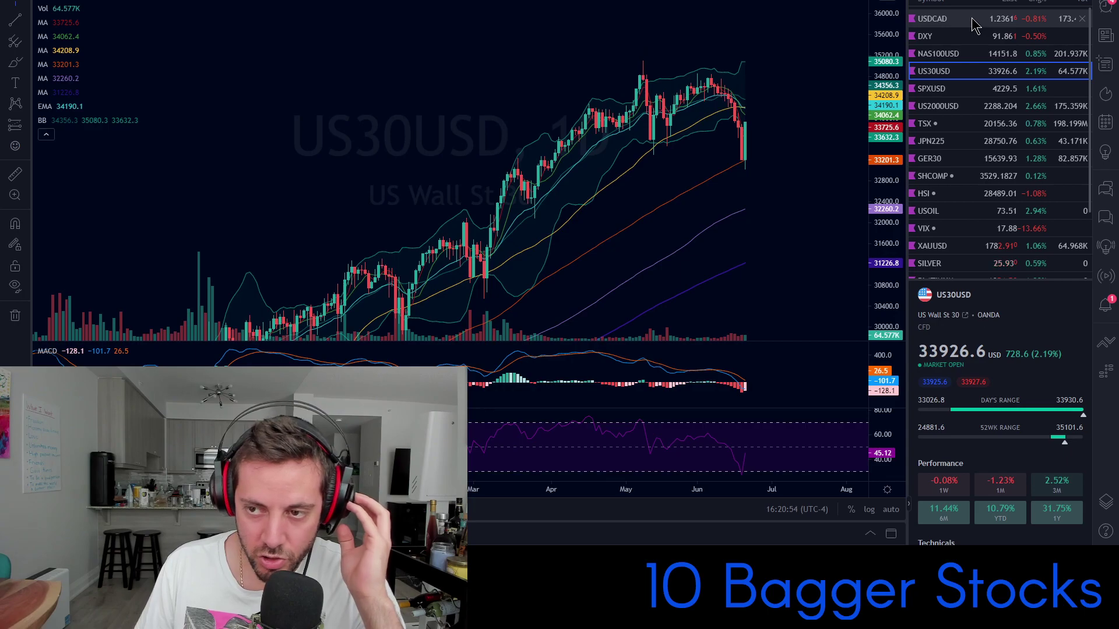
{"action": "scroll", "coordinate": [712, 105], "scroll_direction": "up", "scroll_amount": 5}
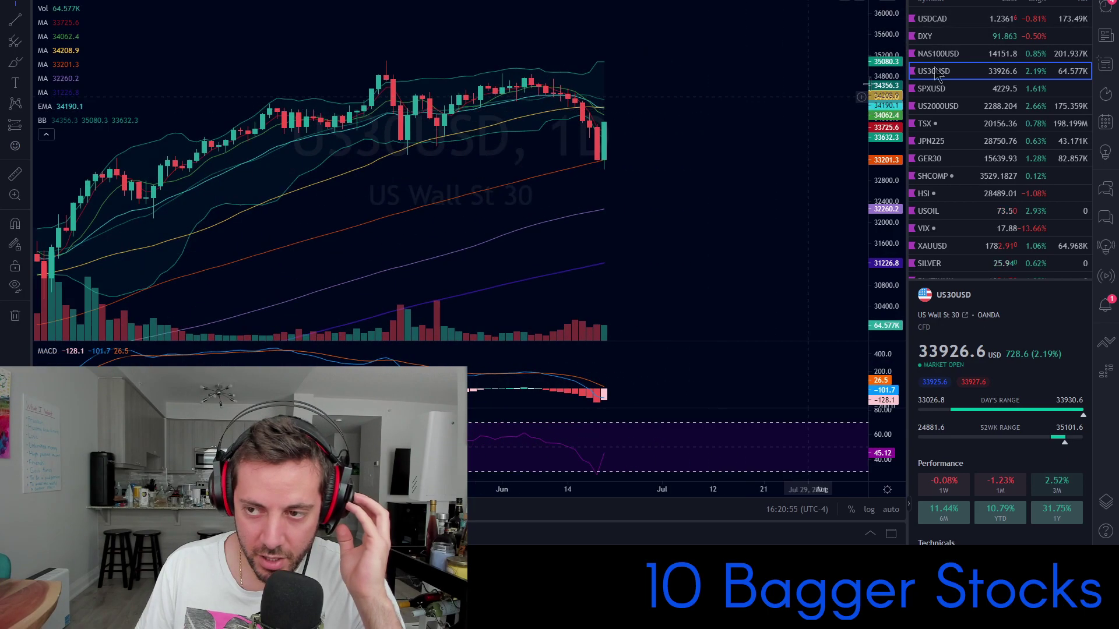
Step: Compare USDCAD's June 2021 daily rally with US30USD's decline over the same period, using a rescaled US30USD chart
{"action": "left_click", "coordinate": [999, 23]}
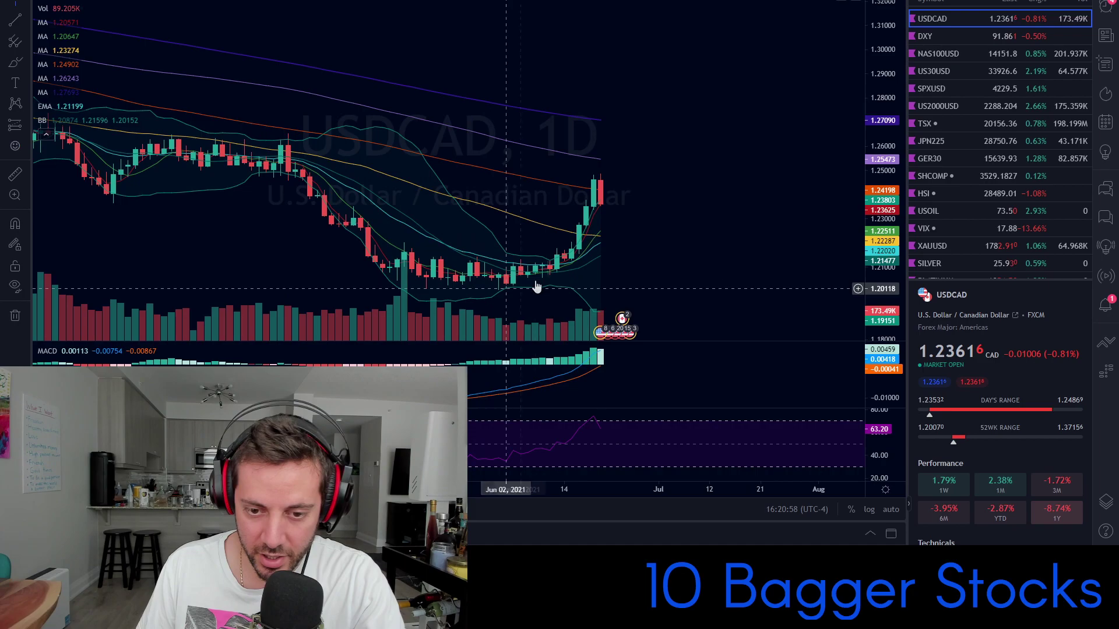
{"action": "left_click", "coordinate": [942, 71]}
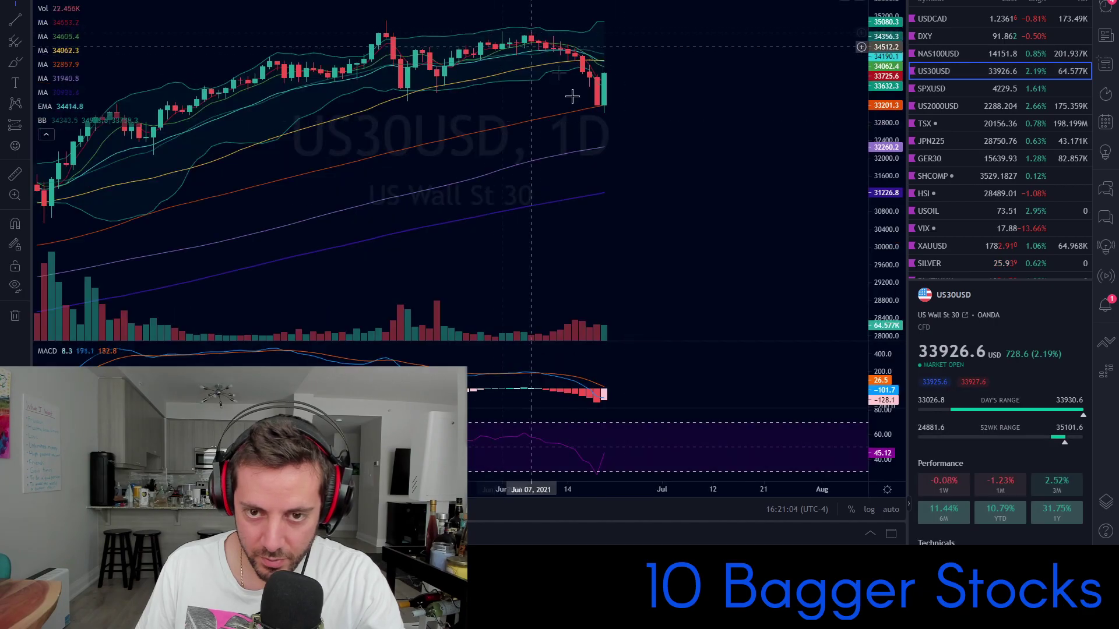
{"action": "left_click_drag", "start_coordinate": [879, 132], "coordinate": [878, 86]}
{"action": "left_click_drag", "start_coordinate": [695, 118], "coordinate": [705, 230]}
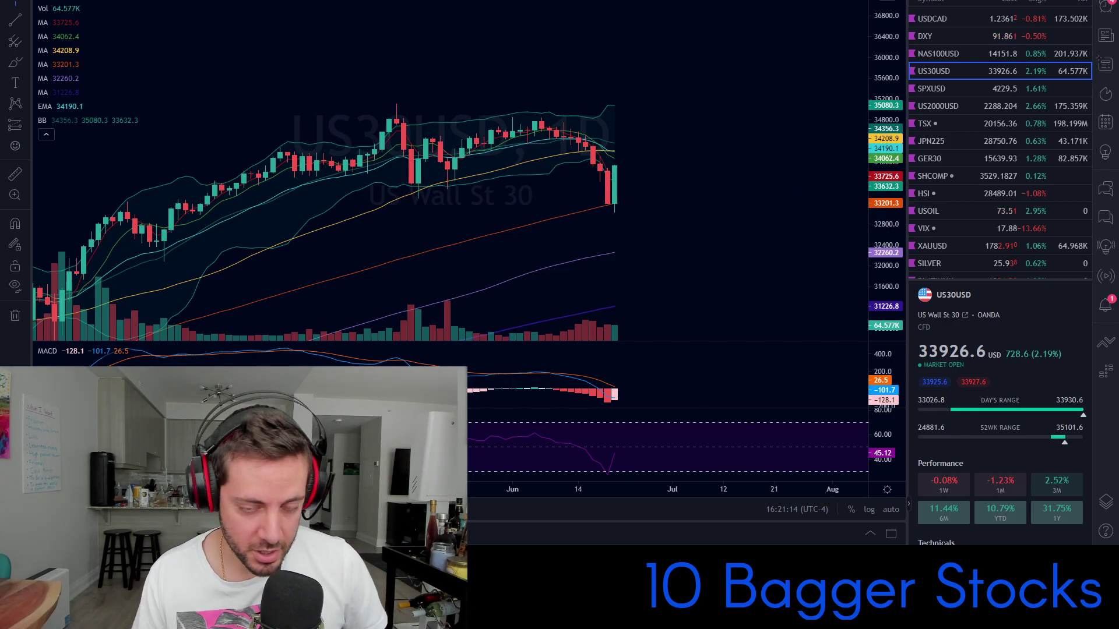
Step: Look through the Top Focus and Blue list watchlists and leave Top Focus selected
{"action": "left_click", "coordinate": [939, 0]}
{"action": "left_click", "coordinate": [943, 88]}
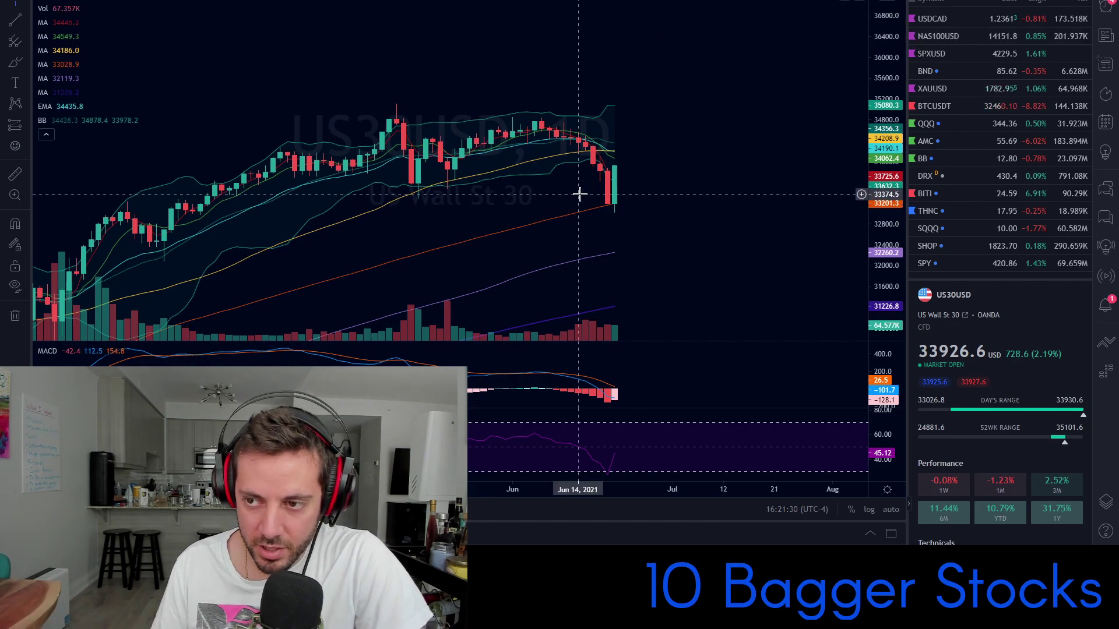
{"action": "left_click", "coordinate": [943, 1]}
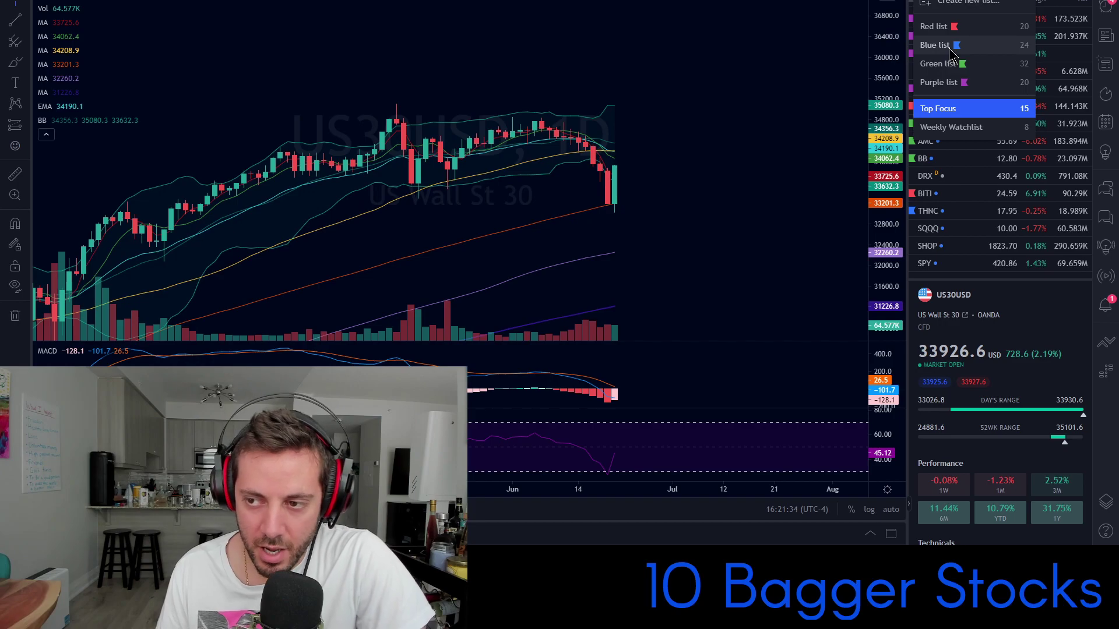
{"action": "left_click", "coordinate": [950, 47]}
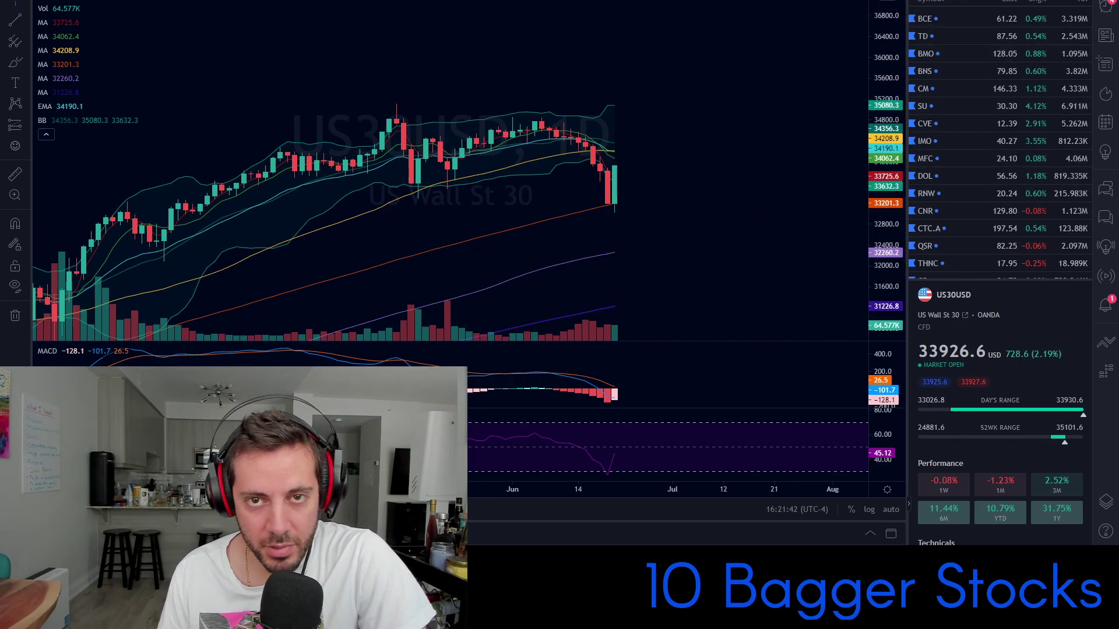
{"action": "left_click", "coordinate": [934, 0]}
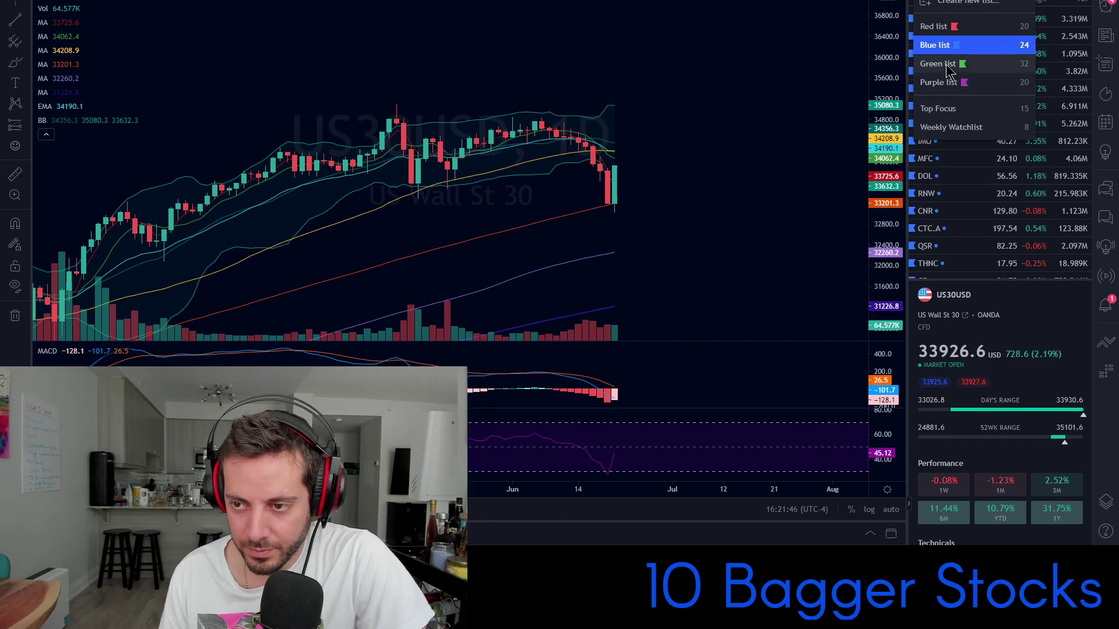
{"action": "left_click", "coordinate": [941, 108]}
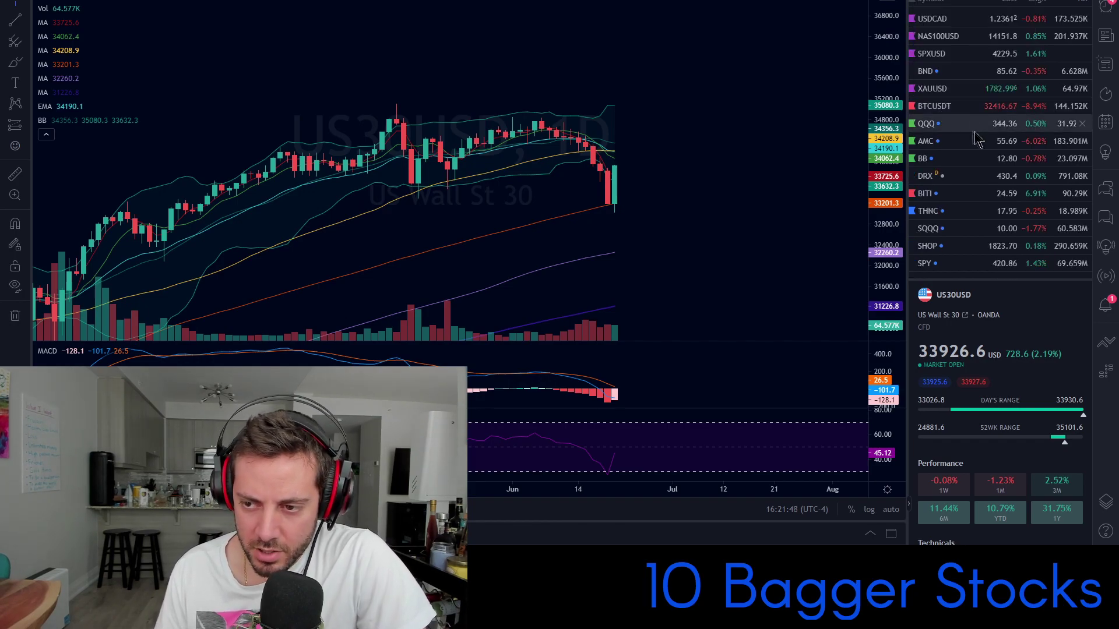
Step: Open AMC's daily chart and examine its June 2021 surge and latest candles against the moving averages
{"action": "left_click", "coordinate": [956, 141]}
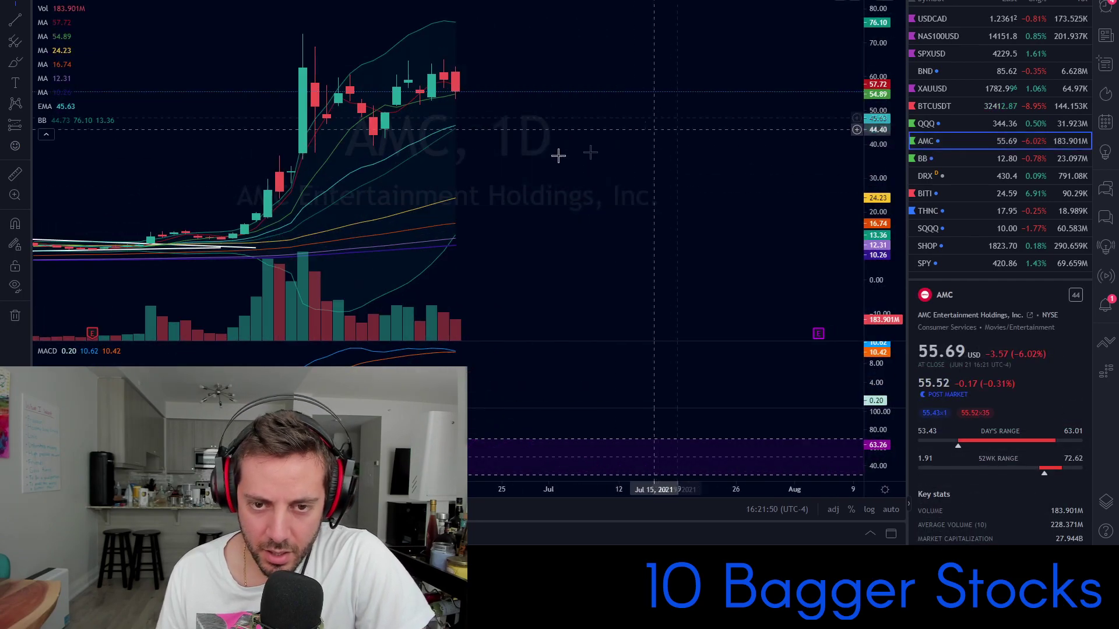
{"action": "left_click_drag", "start_coordinate": [879, 175], "coordinate": [879, 135]}
{"action": "left_click_drag", "start_coordinate": [760, 109], "coordinate": [772, 148]}
{"action": "left_click_drag", "start_coordinate": [873, 133], "coordinate": [878, 184]}
{"action": "scroll", "coordinate": [629, 155], "scroll_direction": "up", "scroll_amount": 5}
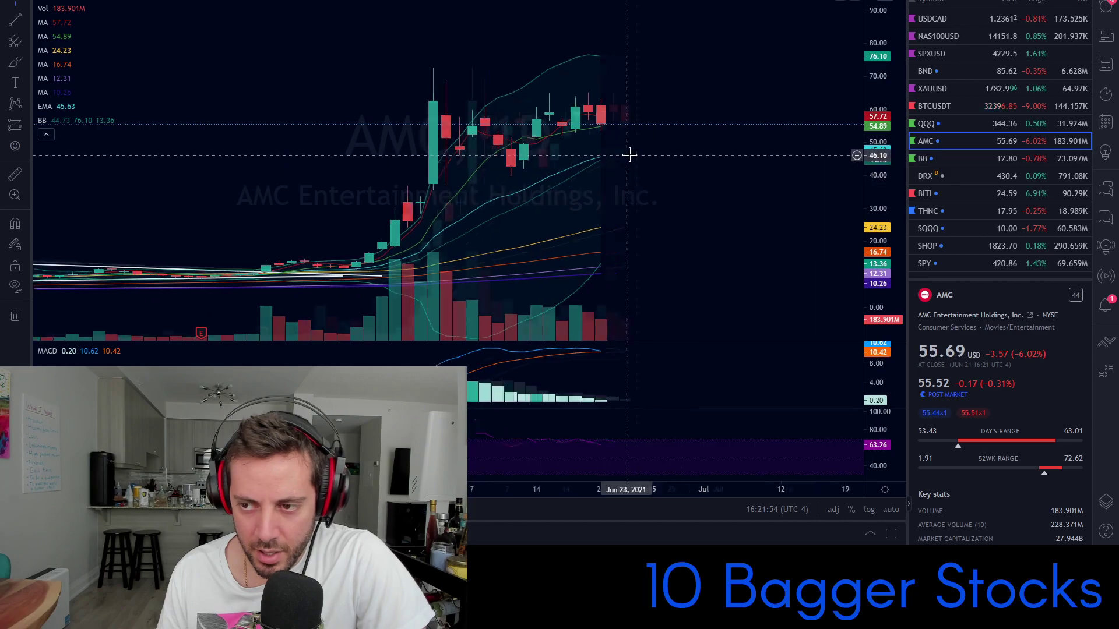
{"action": "left_click_drag", "start_coordinate": [529, 192], "coordinate": [711, 160]}
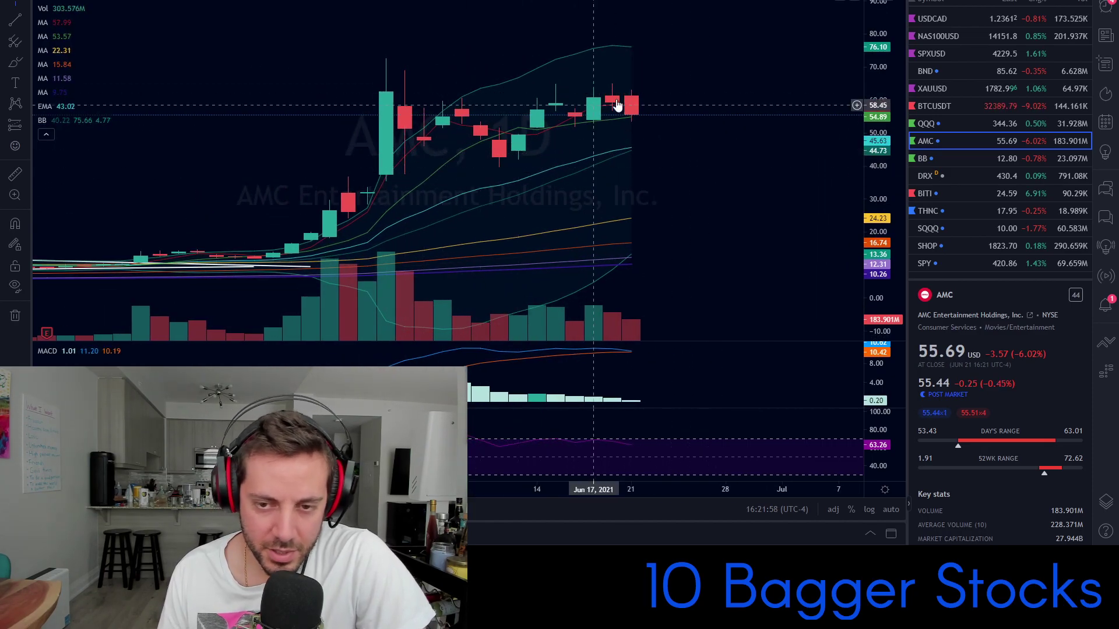
Step: Switch AMC to the weekly interval (1W) and examine its latest candles on a wider price scale
{"action": "type", "text": "1W"}
{"action": "key", "text": "Return"}
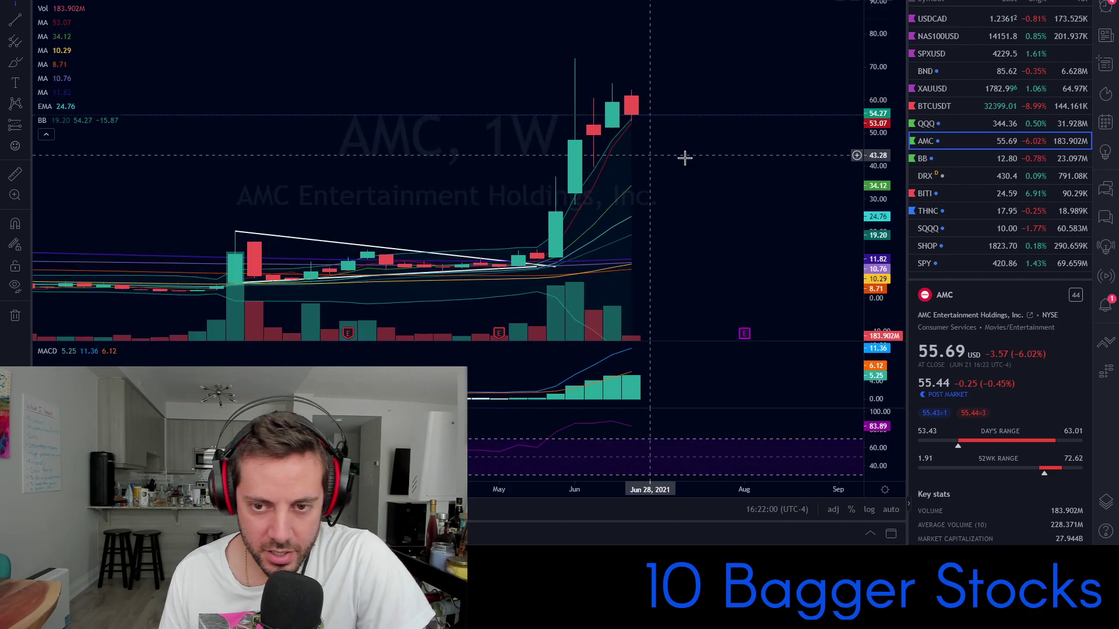
{"action": "left_click_drag", "start_coordinate": [886, 138], "coordinate": [885, 190]}
{"action": "left_click_drag", "start_coordinate": [723, 177], "coordinate": [583, 158]}
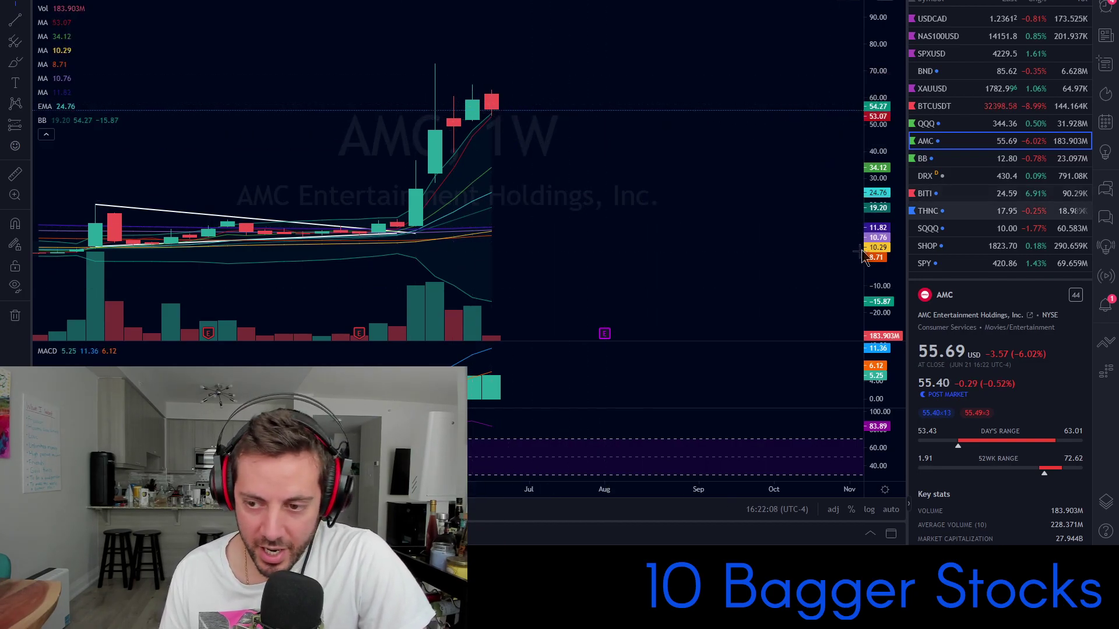
Step: Examine AMC's weekly breakout from the converging white trend lines at close-up and wide price scales
{"action": "left_click_drag", "start_coordinate": [878, 247], "coordinate": [876, 48]}
{"action": "left_click_drag", "start_coordinate": [567, 227], "coordinate": [577, 142]}
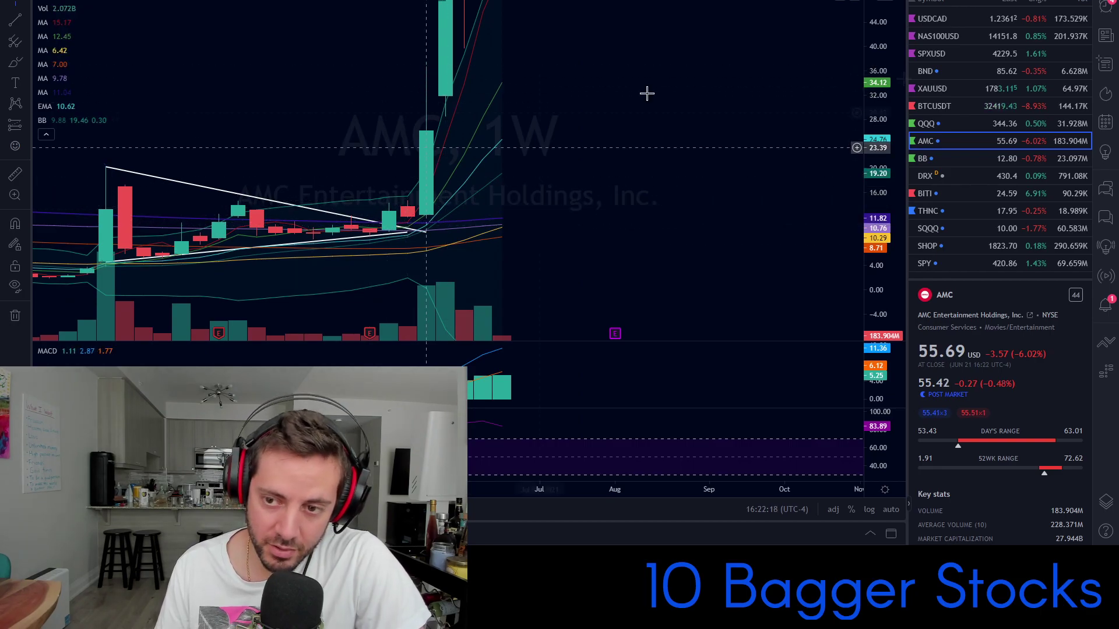
{"action": "left_click_drag", "start_coordinate": [890, 106], "coordinate": [890, 169]}
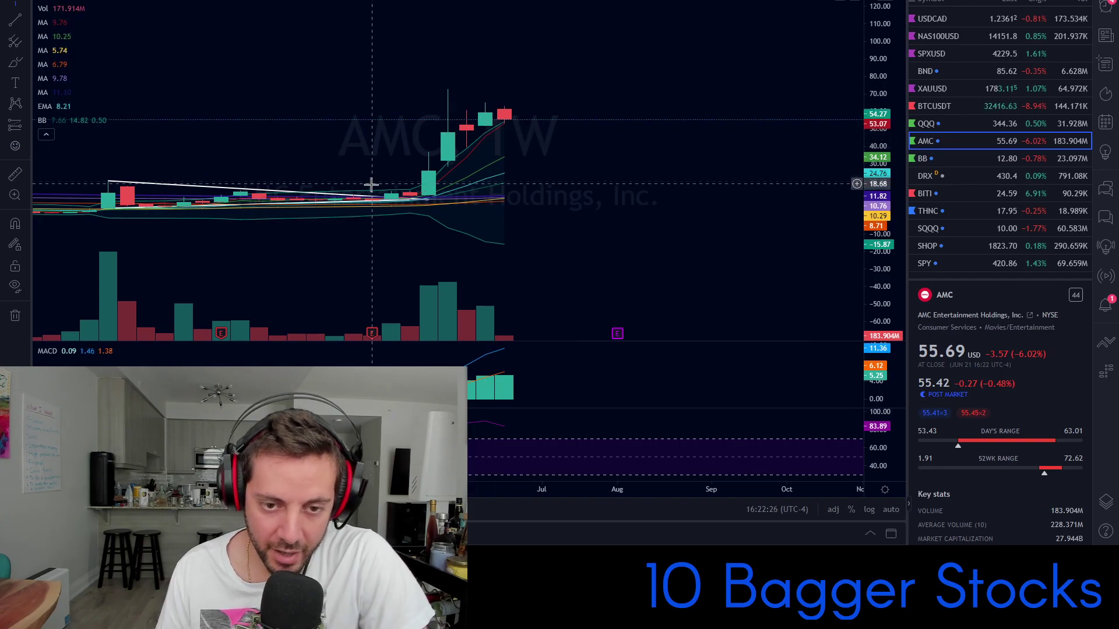
{"action": "left_click_drag", "start_coordinate": [877, 178], "coordinate": [874, 93]}
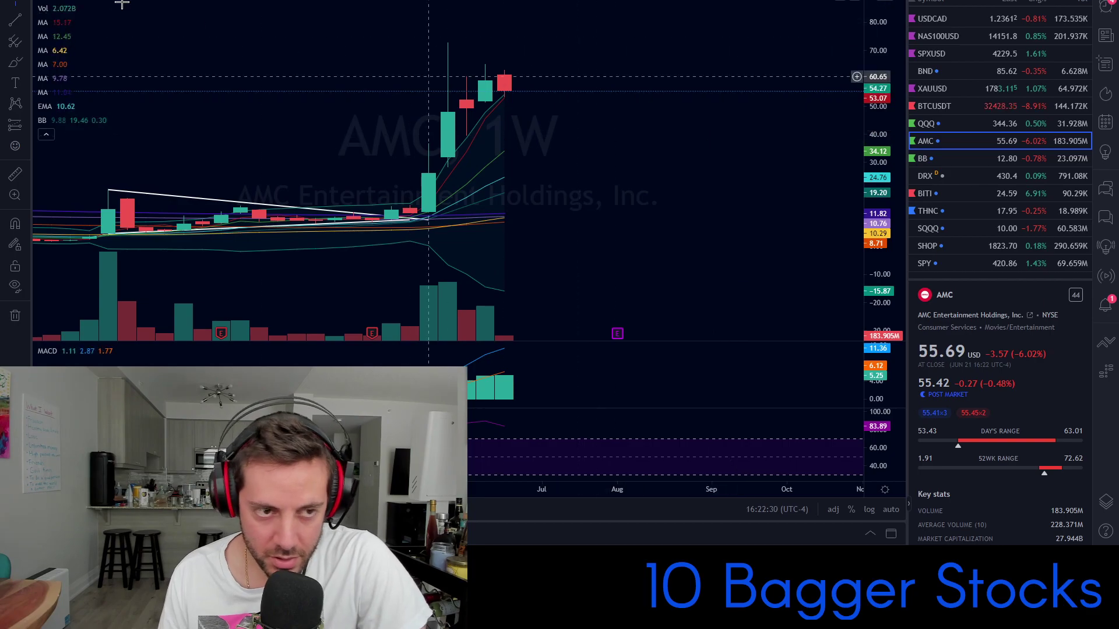
Step: Return AMC to the daily interval and examine its consolidation after the surge within the Bollinger Bands
{"action": "left_click", "coordinate": [181, 1]}
{"action": "scroll", "coordinate": [699, 195], "scroll_direction": "down", "scroll_amount": 3}
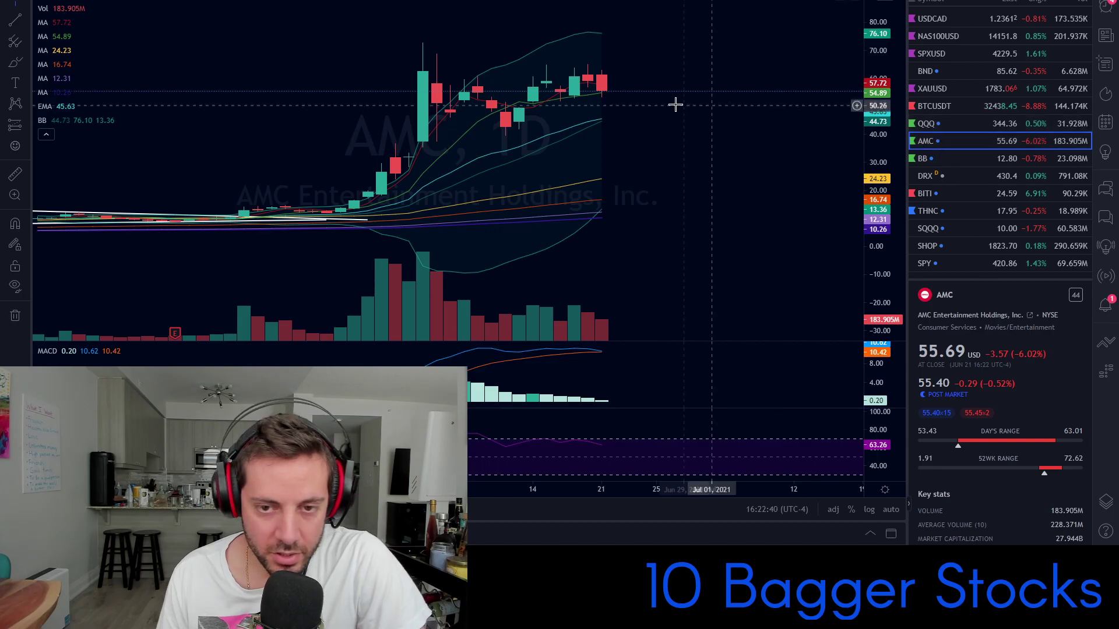
{"action": "scroll", "coordinate": [674, 110], "scroll_direction": "down", "scroll_amount": 6}
{"action": "scroll", "coordinate": [764, 161], "scroll_direction": "up", "scroll_amount": 5}
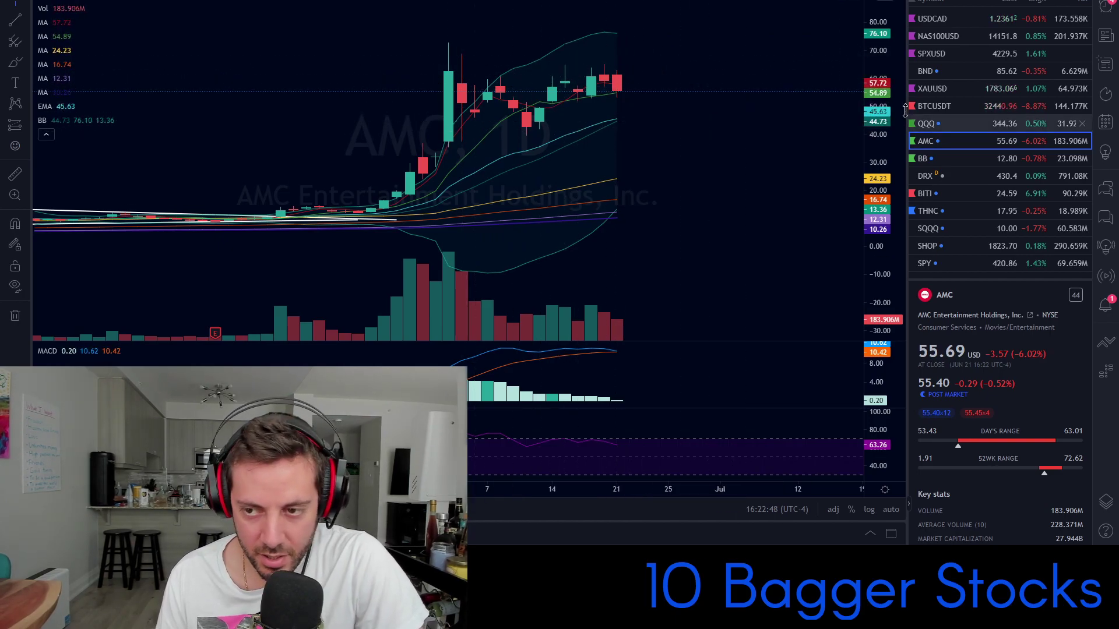
{"action": "left_click_drag", "start_coordinate": [766, 100], "coordinate": [673, 212]}
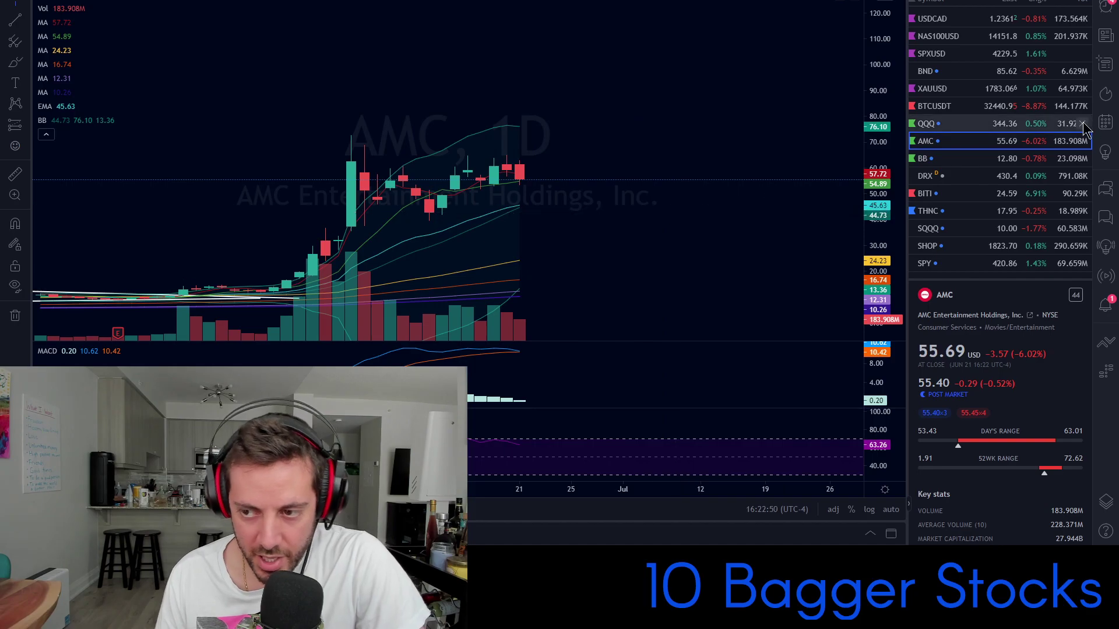
Step: Open BlackBerry's (BB) daily chart and examine its June 2021 spike and pullback on different price scales
{"action": "left_click", "coordinate": [999, 158]}
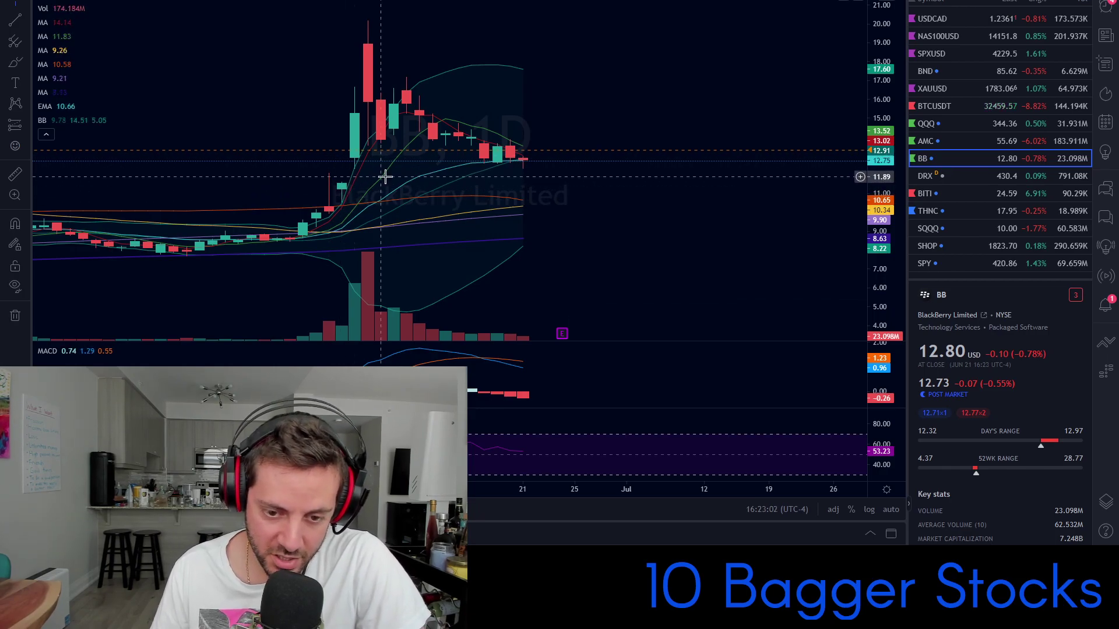
{"action": "left_click_drag", "start_coordinate": [879, 160], "coordinate": [877, 184]}
{"action": "left_click_drag", "start_coordinate": [587, 164], "coordinate": [635, 191]}
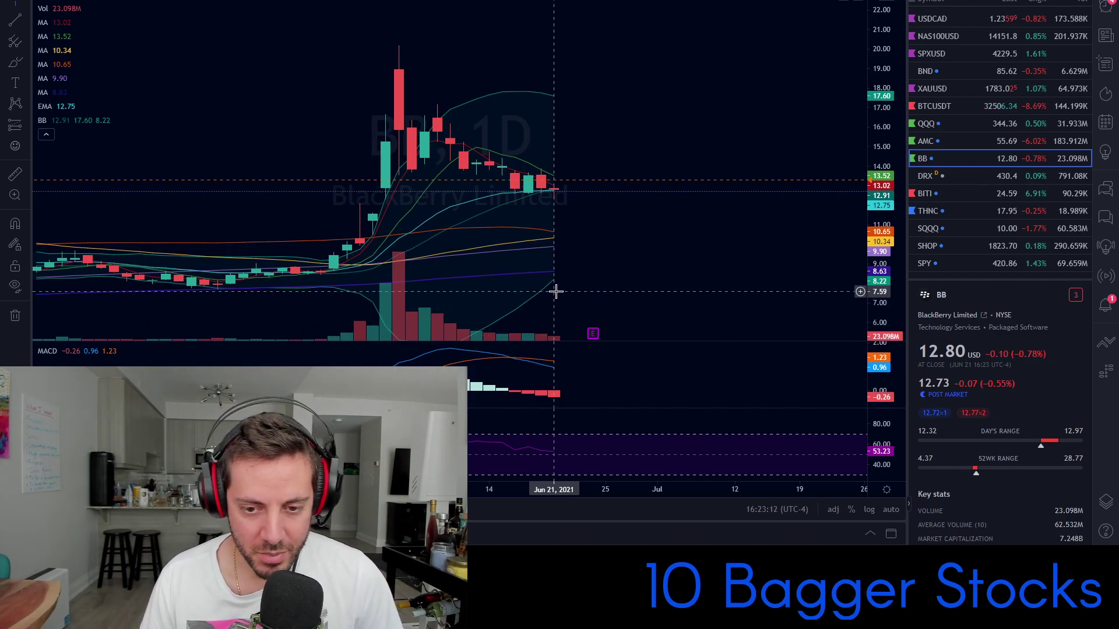
{"action": "left_click_drag", "start_coordinate": [876, 249], "coordinate": [876, 243]}
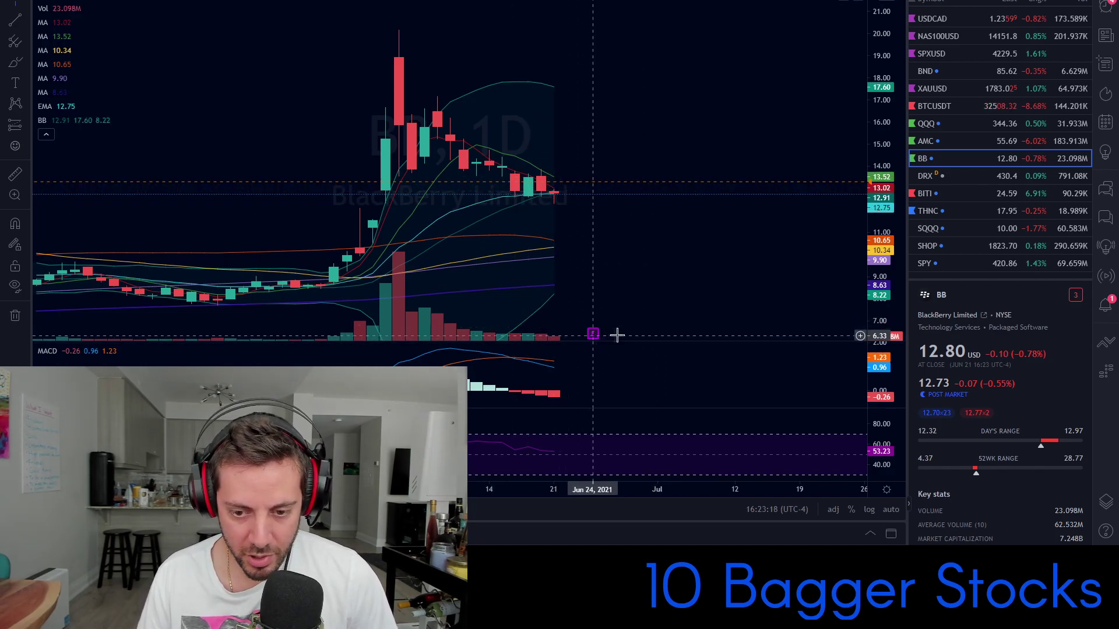
{"action": "left_click_drag", "start_coordinate": [888, 159], "coordinate": [664, 237]}
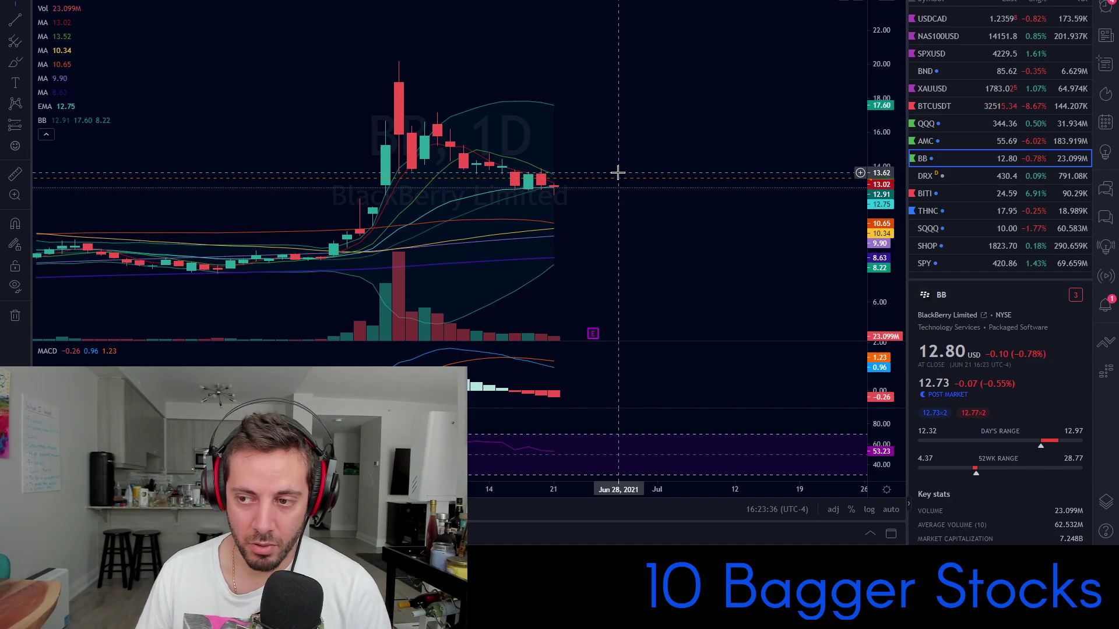
Step: Examine BB's daily pullback against earlier price action, and take a closer view of the latest candles near the moving averages
{"action": "scroll", "coordinate": [613, 149], "scroll_direction": "down", "scroll_amount": 5}
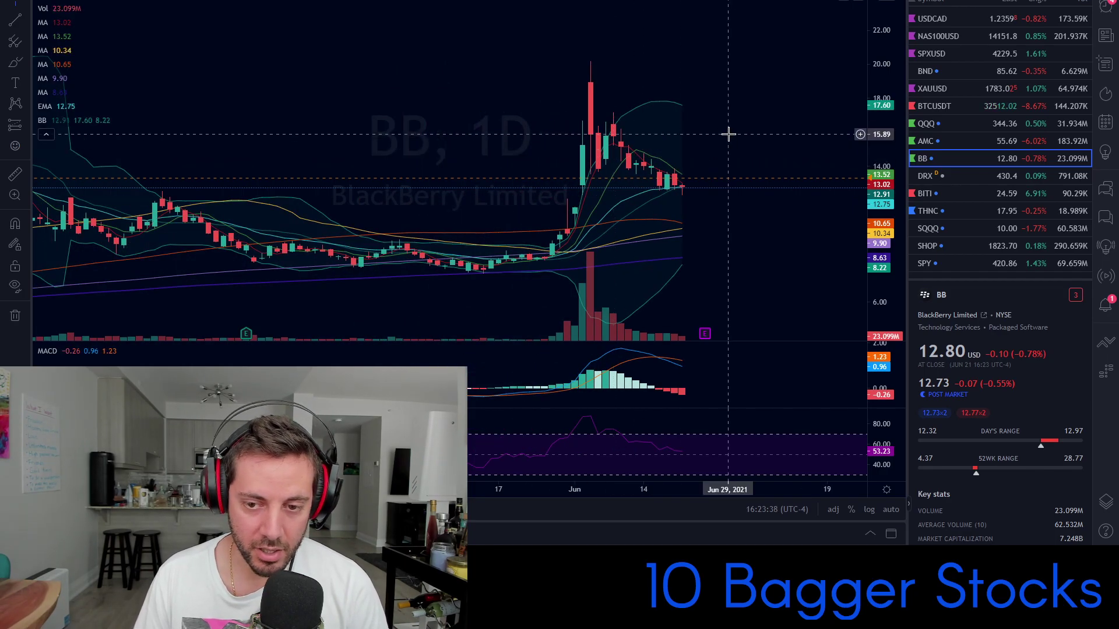
{"action": "scroll", "coordinate": [726, 137], "scroll_direction": "up", "scroll_amount": 3}
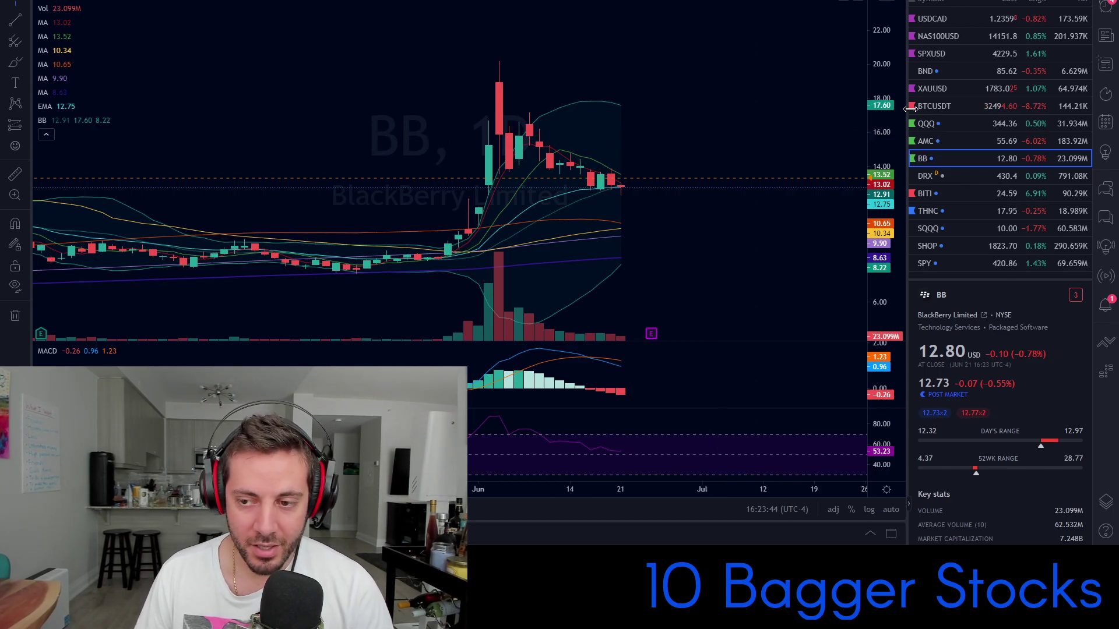
{"action": "scroll", "coordinate": [689, 143], "scroll_direction": "up", "scroll_amount": 5}
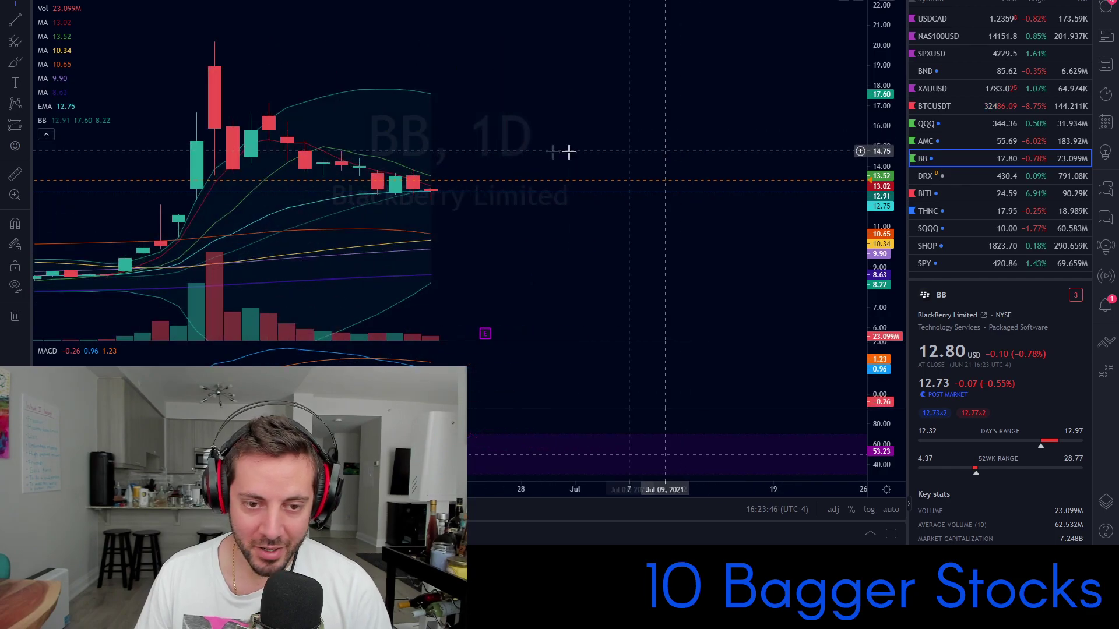
{"action": "left_click_drag", "start_coordinate": [675, 138], "coordinate": [725, 169]}
{"action": "left_click_drag", "start_coordinate": [883, 208], "coordinate": [886, 179]}
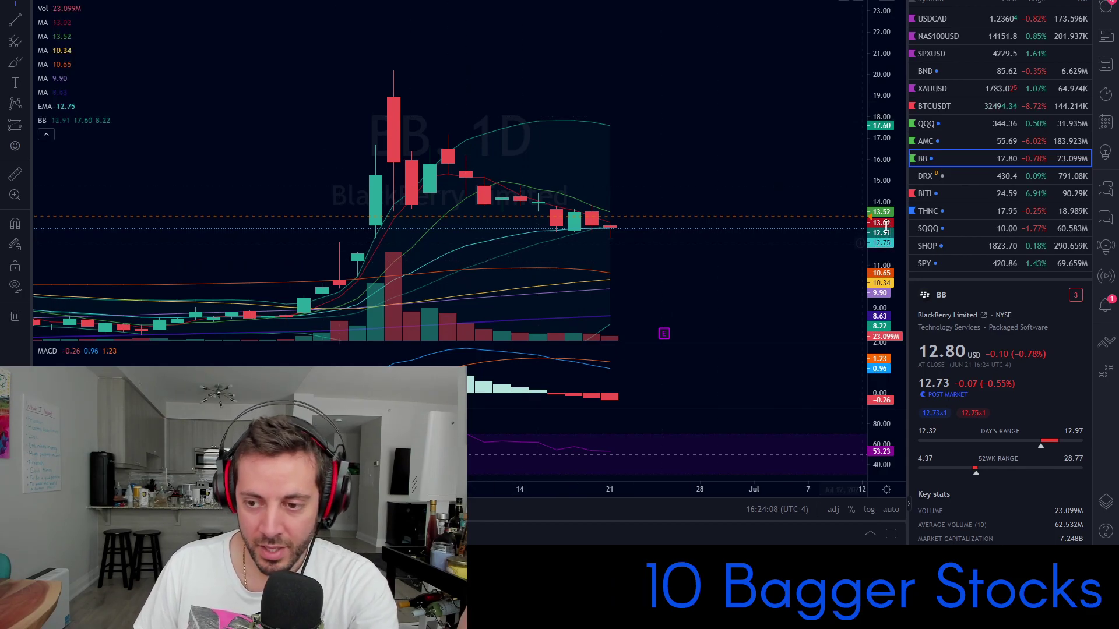
Step: Examine BB's daily pullback at several price scales, discarding the attempted move of its price alert to 14.89
{"action": "left_click_drag", "start_coordinate": [885, 201], "coordinate": [885, 236]}
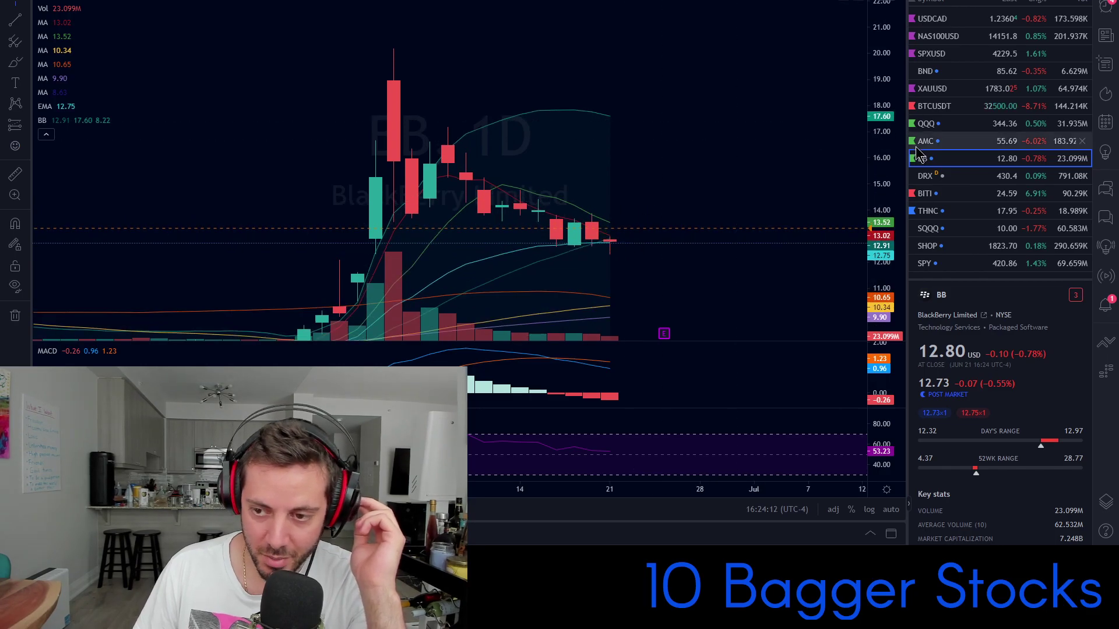
{"action": "left_click_drag", "start_coordinate": [730, 211], "coordinate": [729, 179]}
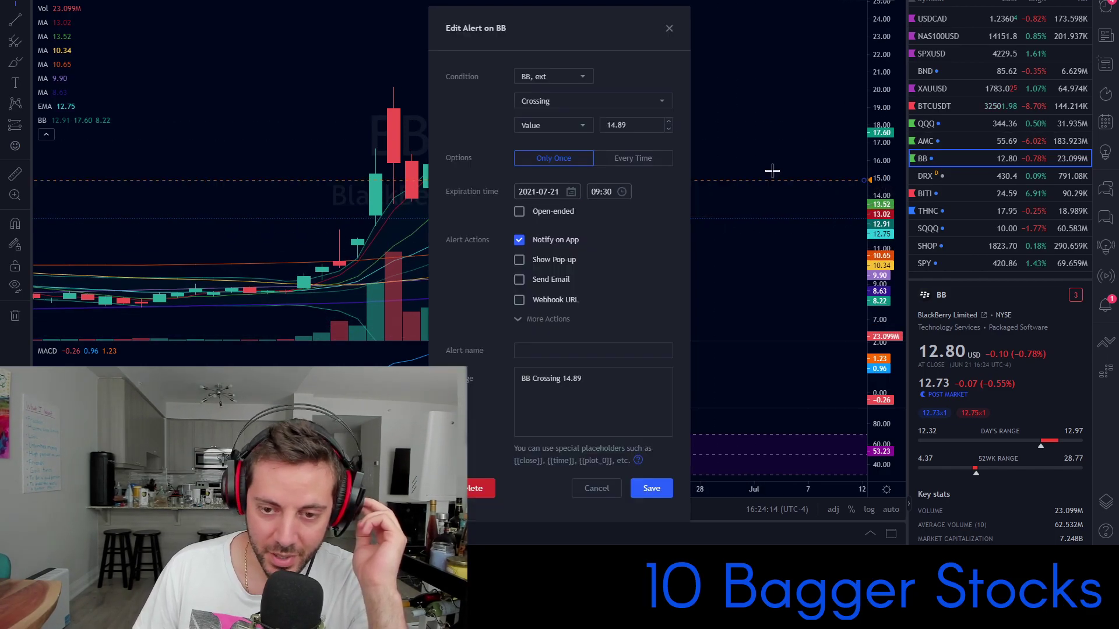
{"action": "left_click", "coordinate": [670, 29]}
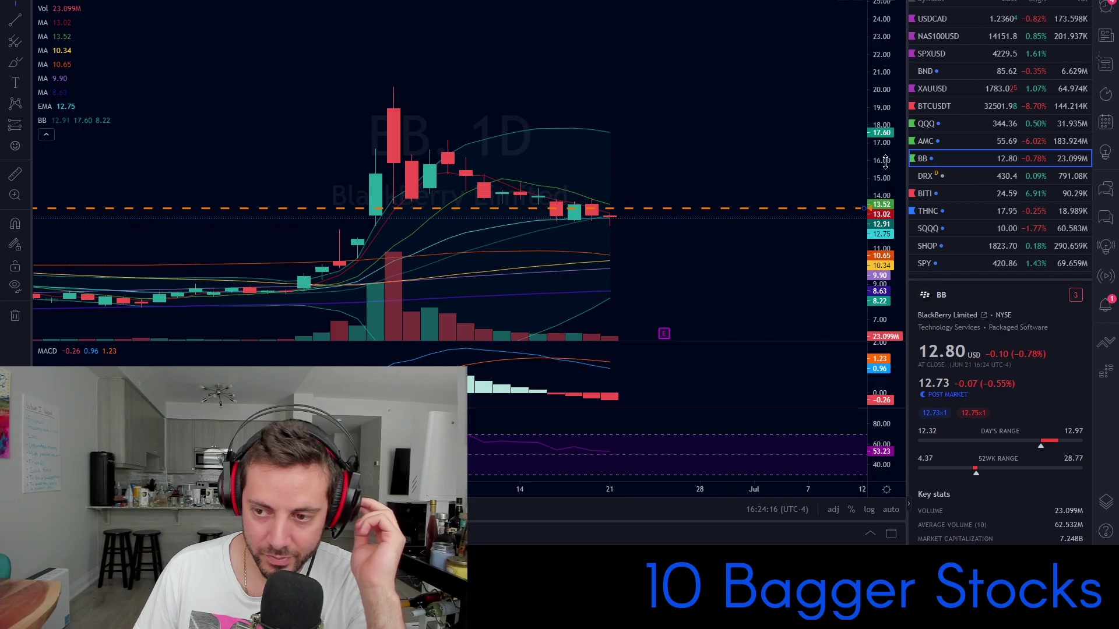
{"action": "left_click_drag", "start_coordinate": [754, 254], "coordinate": [697, 245]}
{"action": "left_click_drag", "start_coordinate": [878, 151], "coordinate": [877, 98]}
{"action": "scroll", "coordinate": [641, 215], "scroll_direction": "left", "scroll_amount": 3}
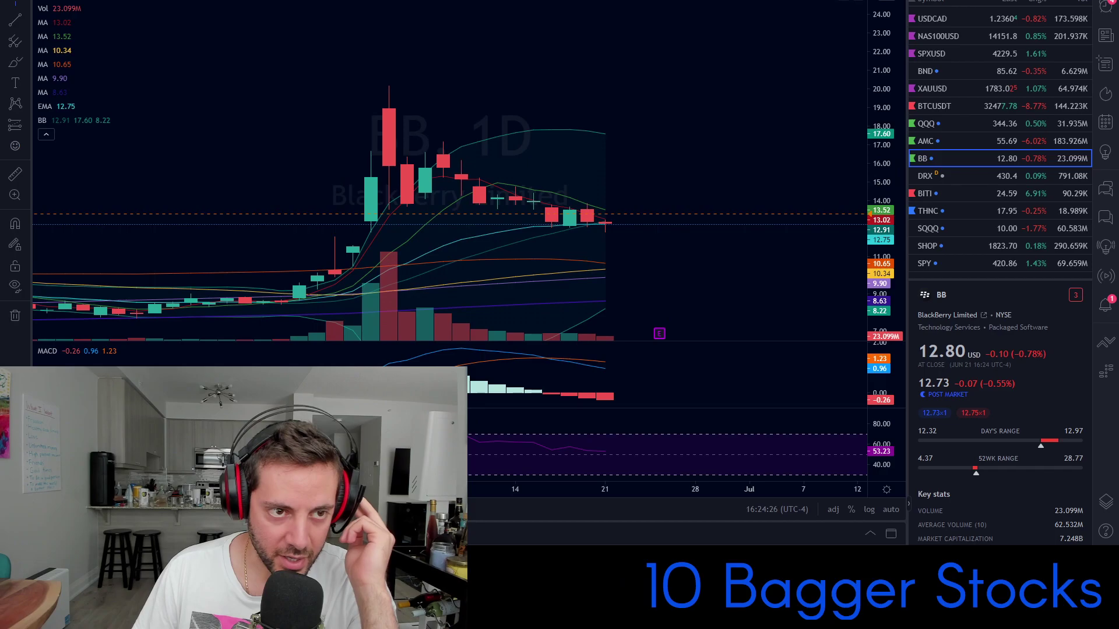
Step: Switch BB to the weekly interval and examine its June 2021 pullback against the earlier spike and Bollinger Bands
{"action": "left_click", "coordinate": [349, 0]}
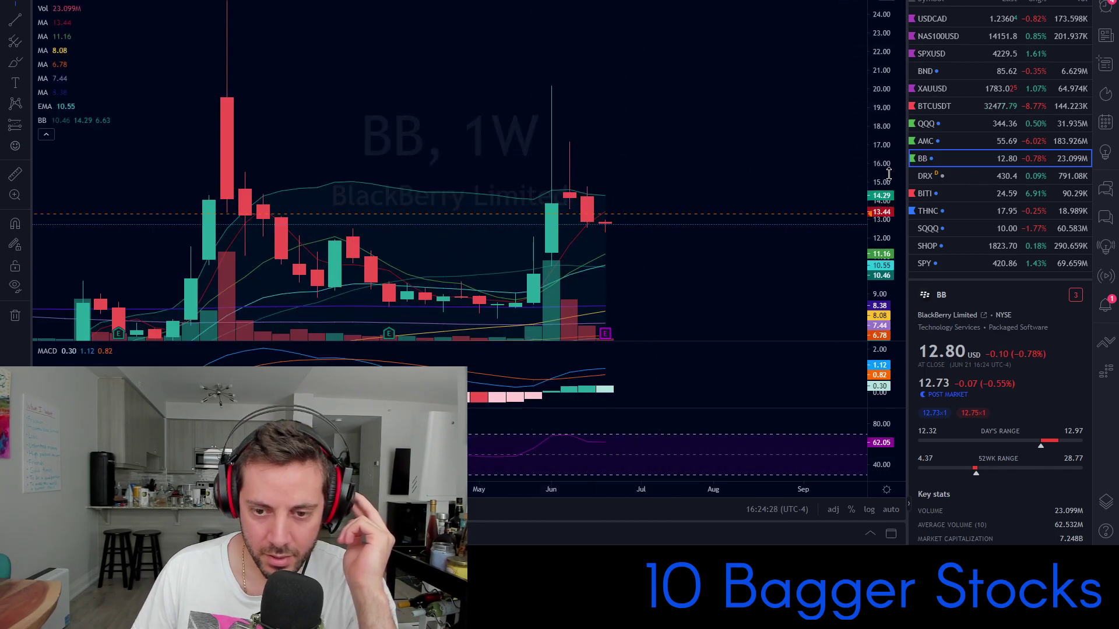
{"action": "left_click_drag", "start_coordinate": [729, 169], "coordinate": [723, 226]}
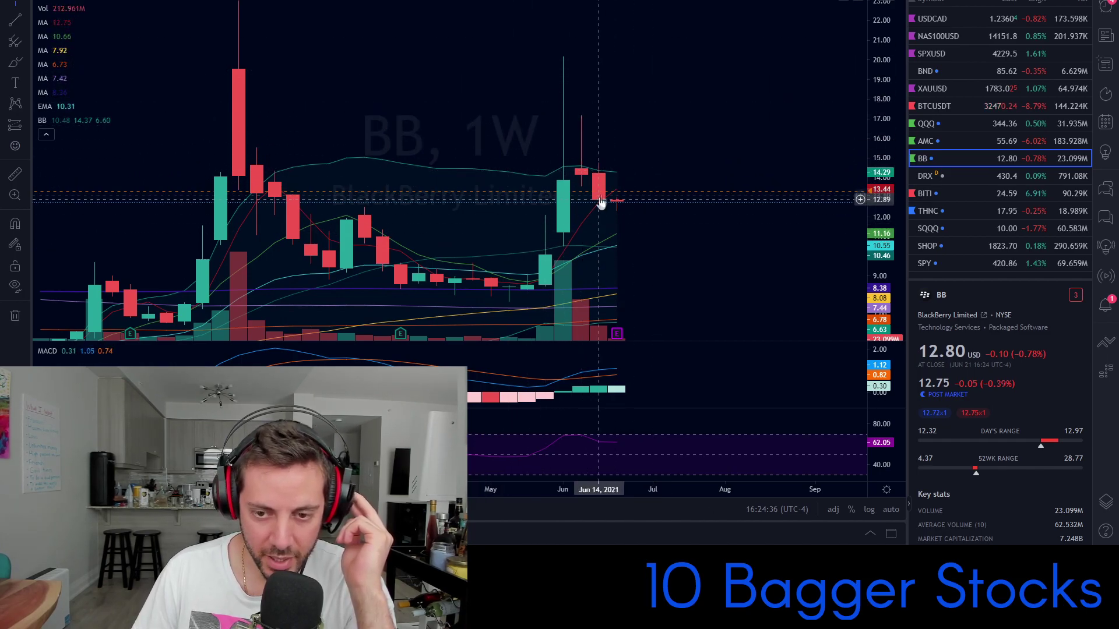
{"action": "left_click_drag", "start_coordinate": [869, 223], "coordinate": [874, 266]}
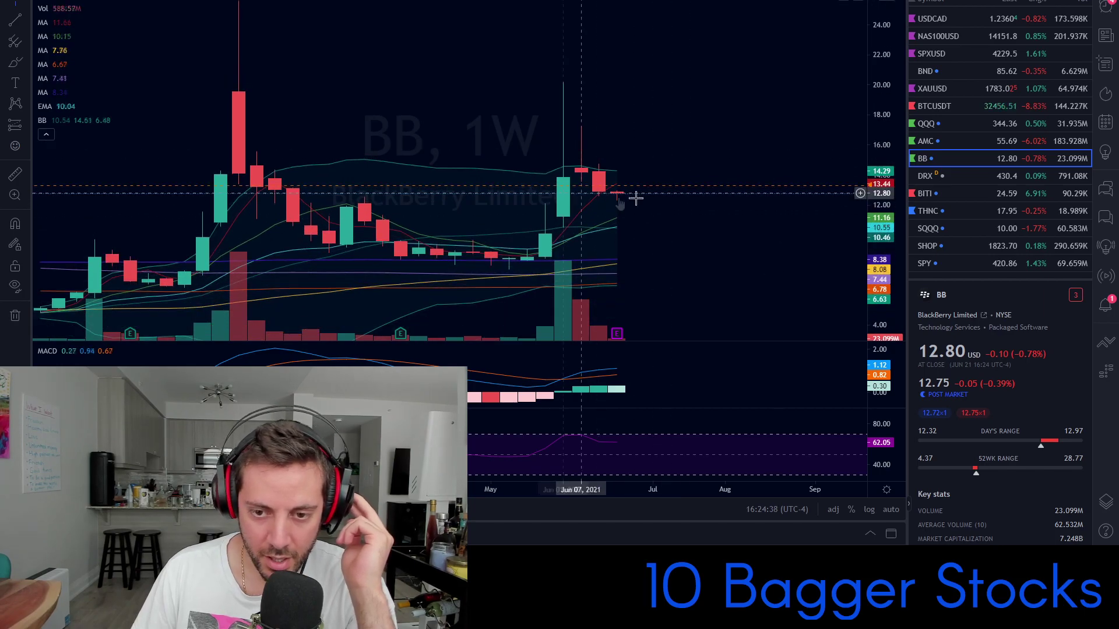
{"action": "left_click_drag", "start_coordinate": [882, 192], "coordinate": [883, 205]}
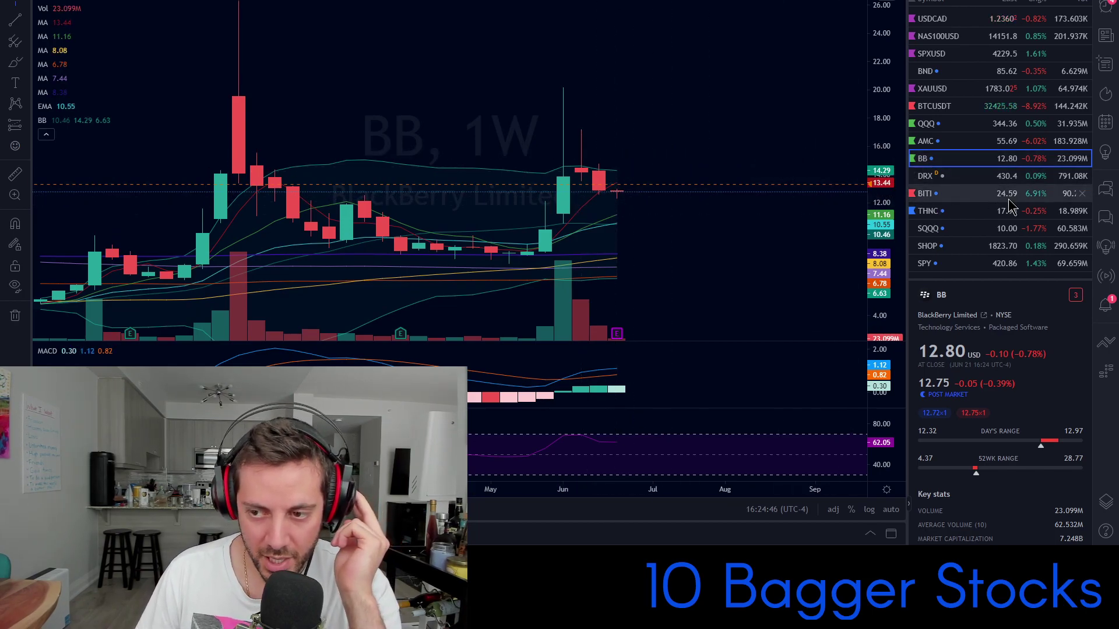
Step: Open Thinkific Labs (THNC), switch it to the daily interval, and bring its full price history into view
{"action": "left_click", "coordinate": [954, 222]}
{"action": "scroll", "coordinate": [621, 96], "scroll_direction": "up", "scroll_amount": 5}
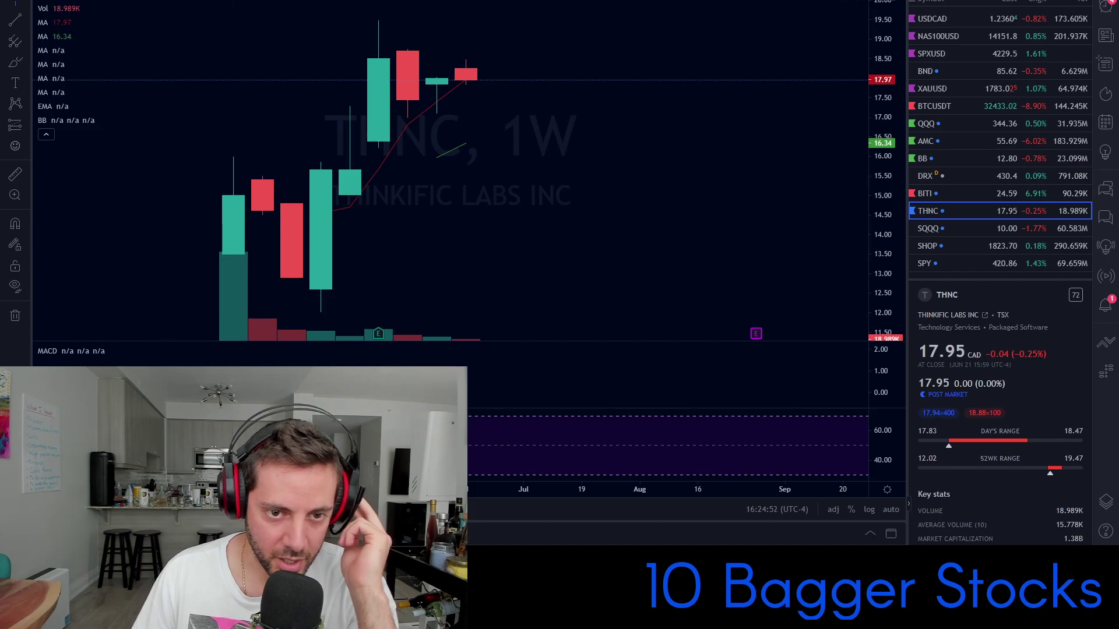
{"action": "left_click", "coordinate": [292, 2]}
{"action": "scroll", "coordinate": [512, 91], "scroll_direction": "down", "scroll_amount": 9}
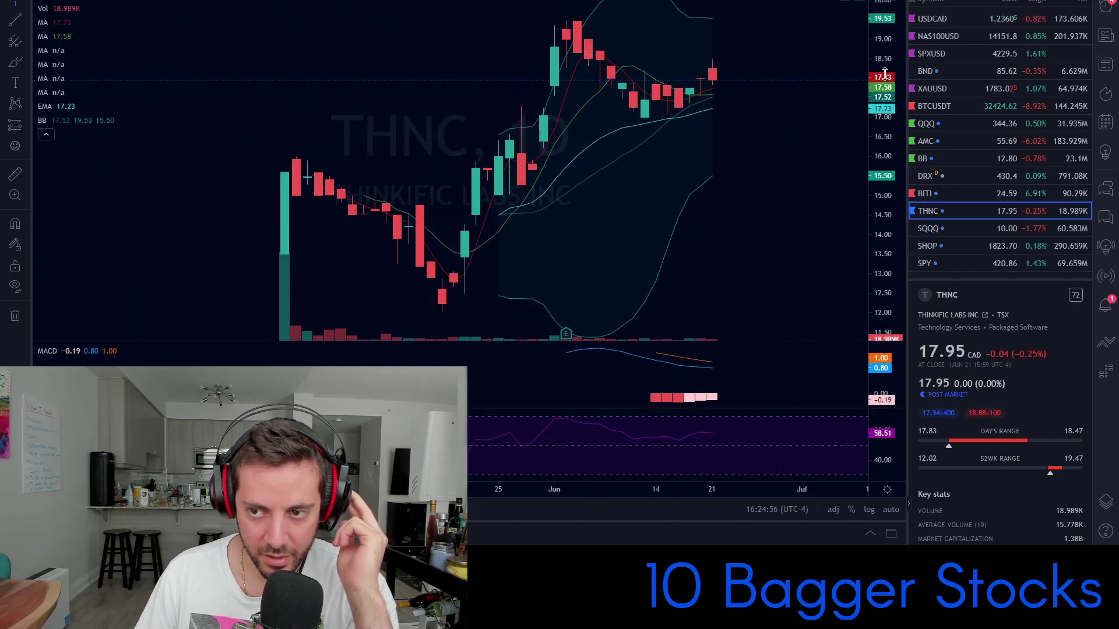
{"action": "left_click_drag", "start_coordinate": [885, 65], "coordinate": [881, 111]}
{"action": "left_click_drag", "start_coordinate": [797, 125], "coordinate": [723, 183]}
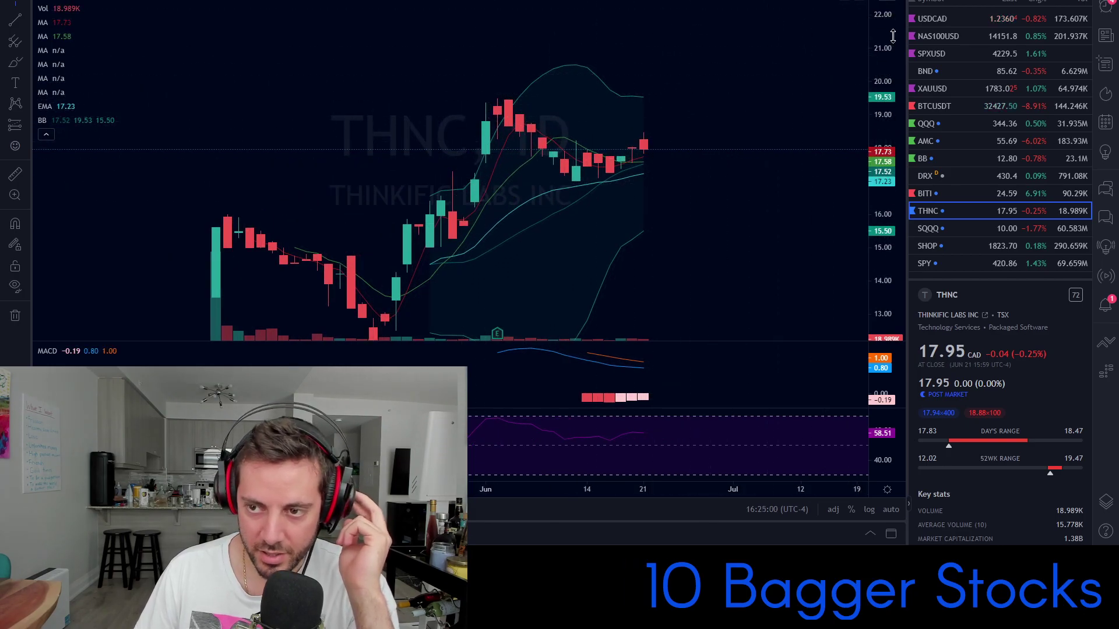
Step: Examine THNC's daily consolidation after its rally against the moving averages and Bollinger Bands on different price scales
{"action": "left_click_drag", "start_coordinate": [893, 36], "coordinate": [843, 116]}
{"action": "left_click_drag", "start_coordinate": [762, 243], "coordinate": [715, 221]}
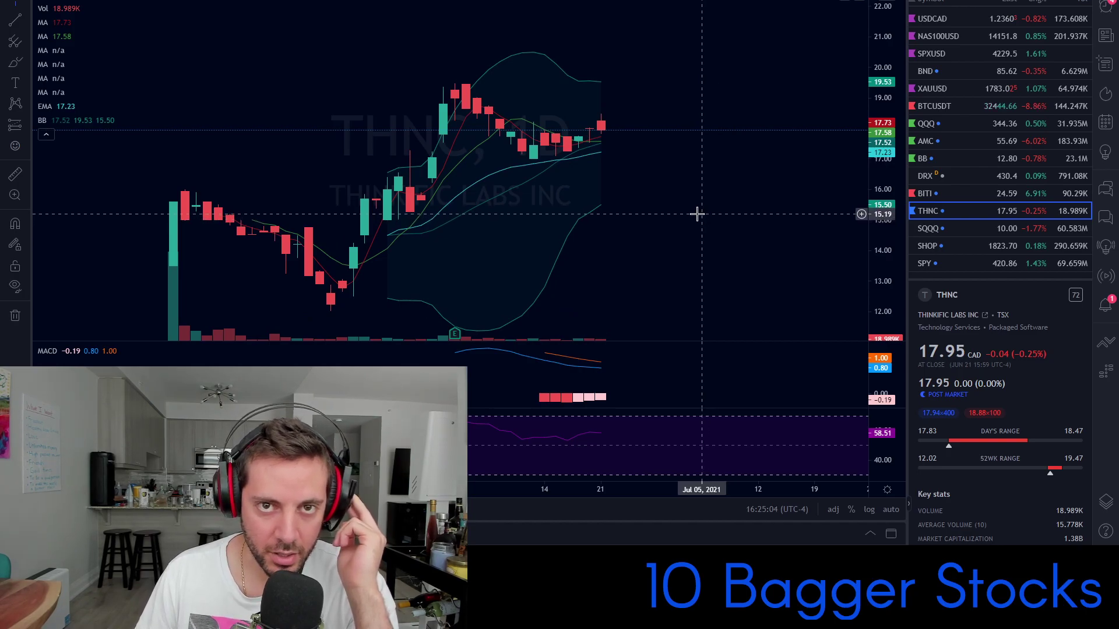
{"action": "left_click_drag", "start_coordinate": [629, 225], "coordinate": [687, 192]}
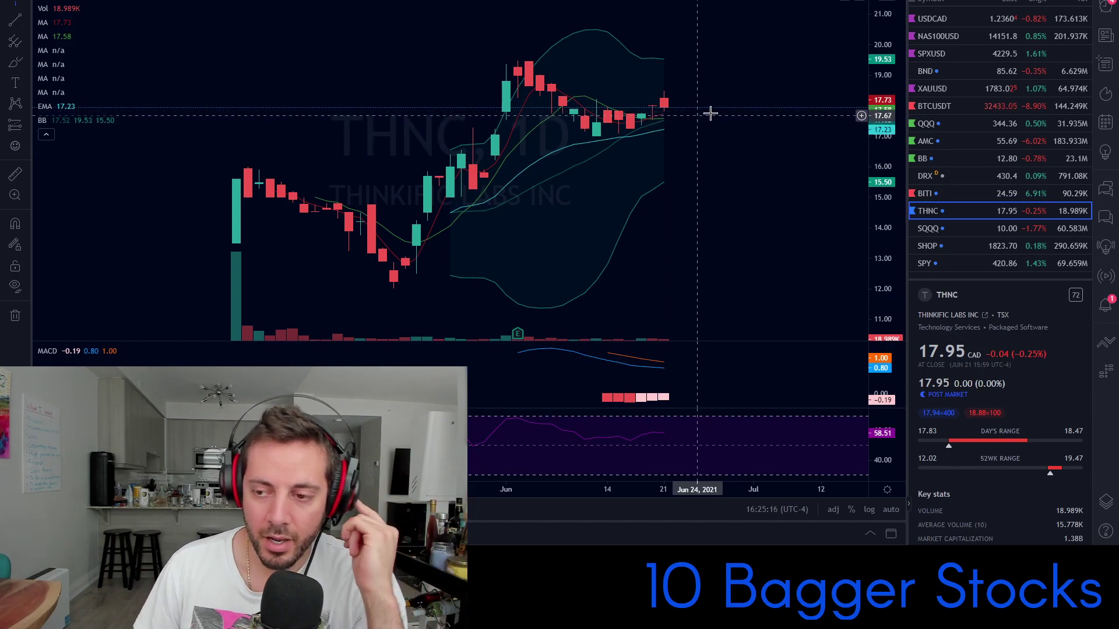
{"action": "left_click_drag", "start_coordinate": [877, 137], "coordinate": [879, 164]}
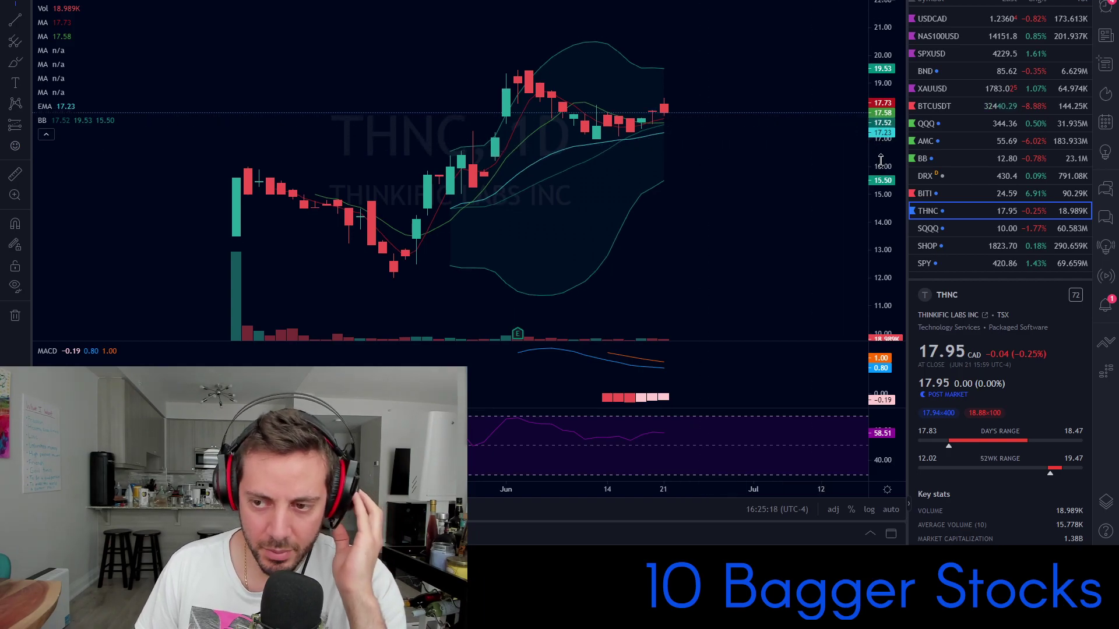
{"action": "left_click_drag", "start_coordinate": [779, 187], "coordinate": [763, 184]}
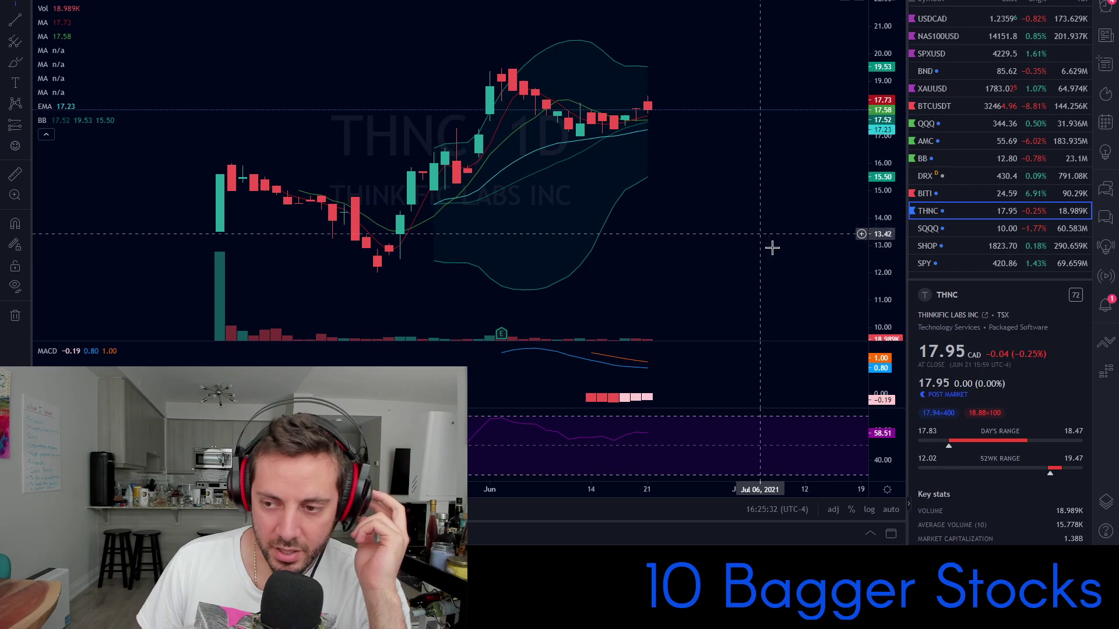
{"action": "left_click_drag", "start_coordinate": [897, 186], "coordinate": [891, 228]}
{"action": "left_click_drag", "start_coordinate": [658, 235], "coordinate": [741, 255]}
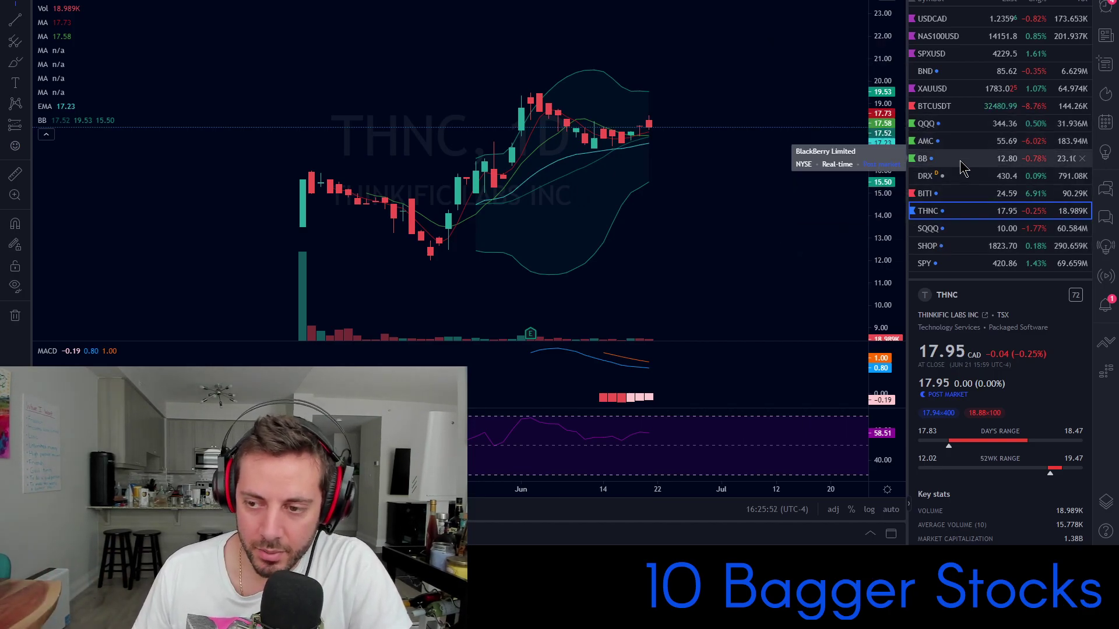
Step: Open Shopify's (SHOP) daily chart and restore automatic price scaling to view the June 2021 rally
{"action": "left_click", "coordinate": [934, 253]}
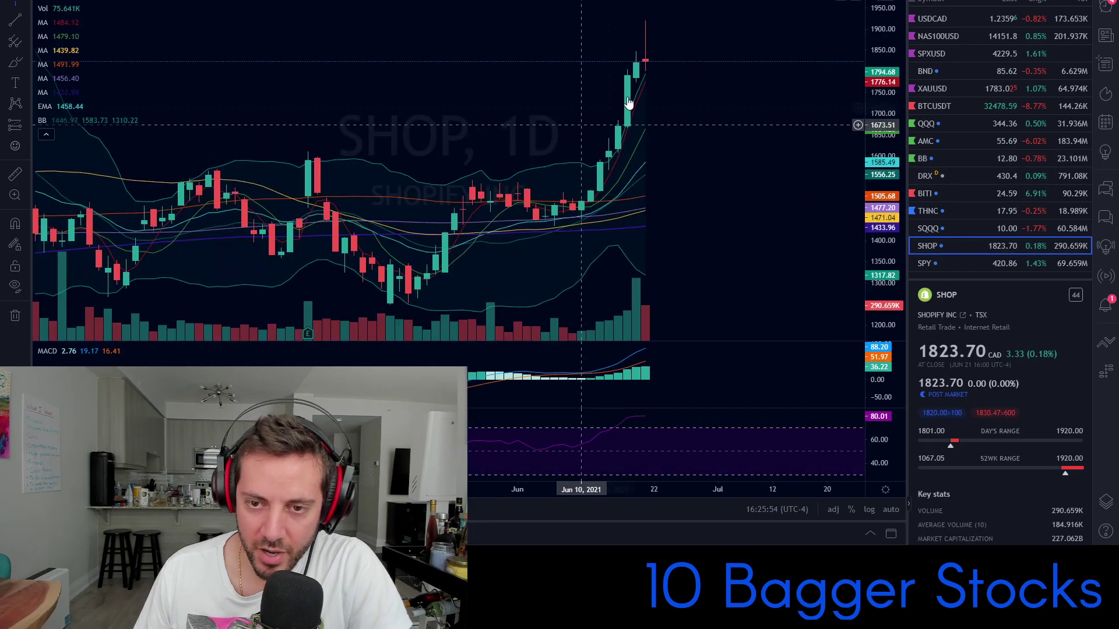
{"action": "scroll", "coordinate": [617, 112], "scroll_direction": "up", "scroll_amount": 5}
{"action": "scroll", "coordinate": [670, 200], "scroll_direction": "down", "scroll_amount": 10}
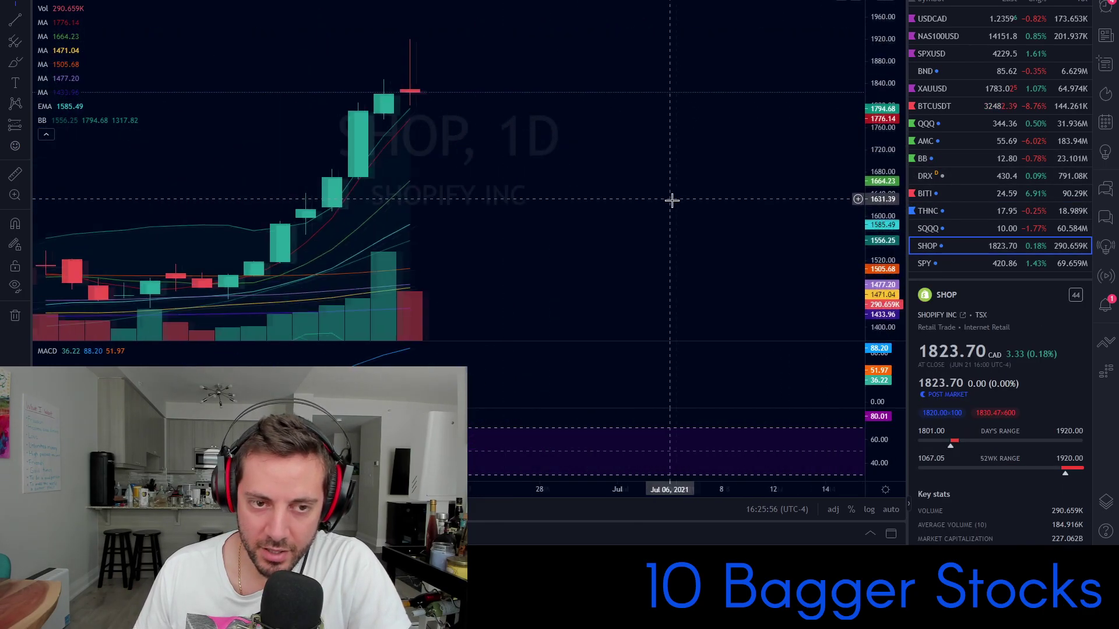
{"action": "scroll", "coordinate": [602, 179], "scroll_direction": "down", "scroll_amount": 3}
{"action": "double_click", "coordinate": [897, 134]}
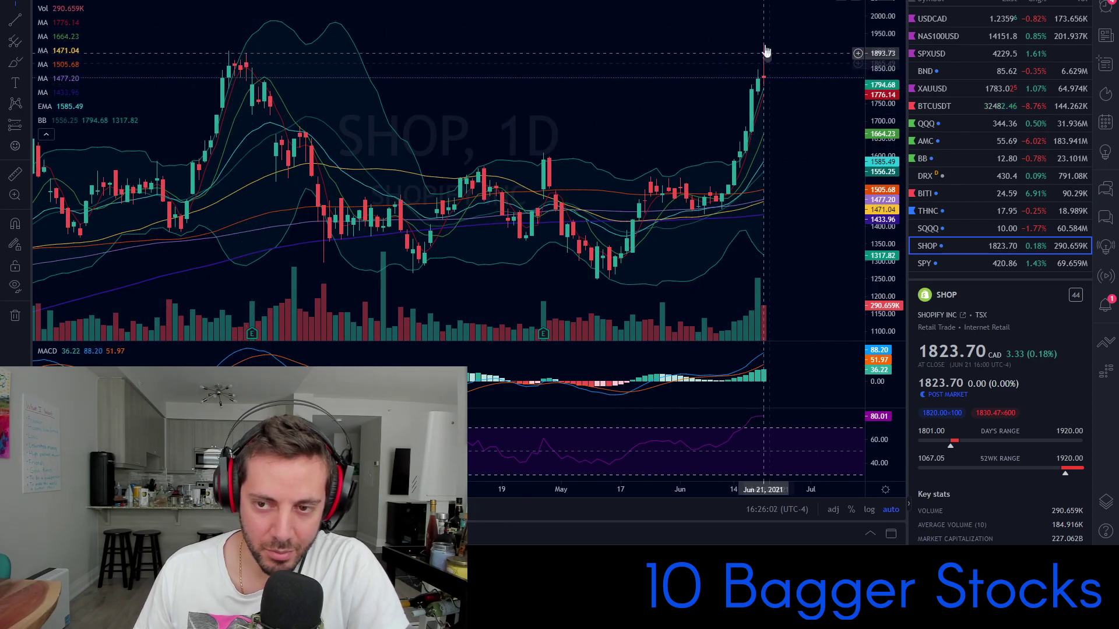
Step: Compare SHOP's latest daily candles with its earlier price peak in wide and close-up views
{"action": "scroll", "coordinate": [793, 58], "scroll_direction": "down", "scroll_amount": 2}
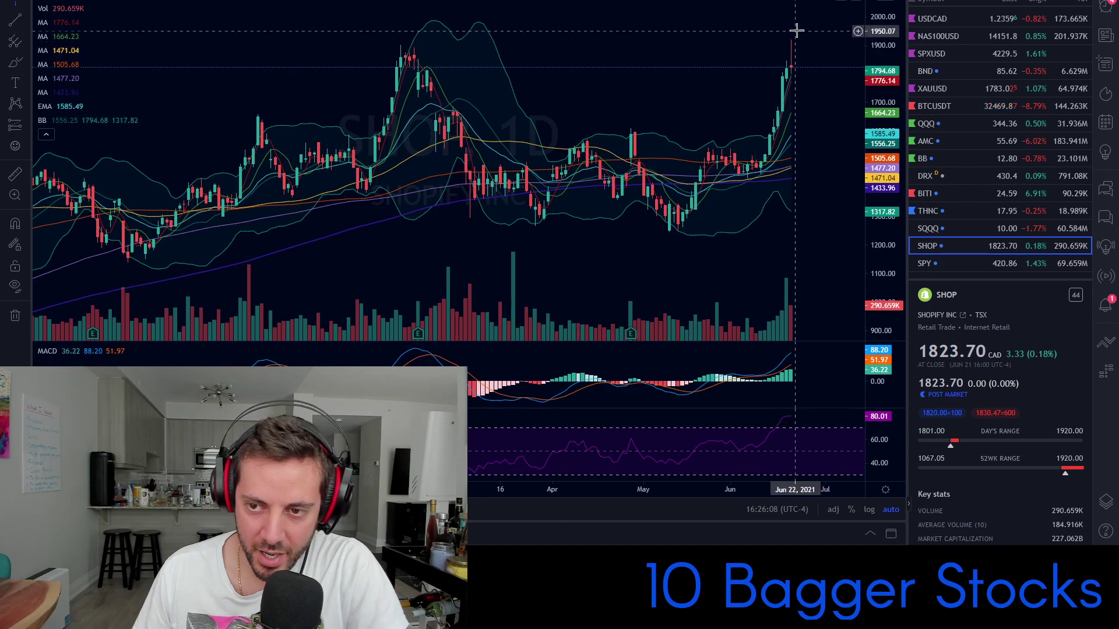
{"action": "scroll", "coordinate": [647, 154], "scroll_direction": "up", "scroll_amount": 4}
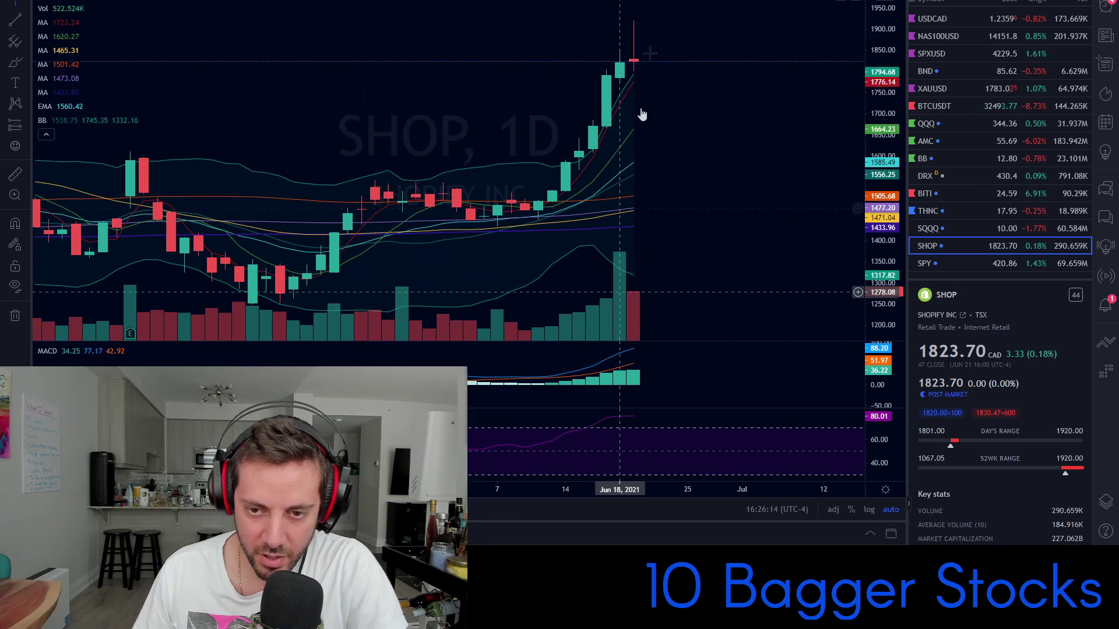
{"action": "scroll", "coordinate": [729, 163], "scroll_direction": "down", "scroll_amount": 4}
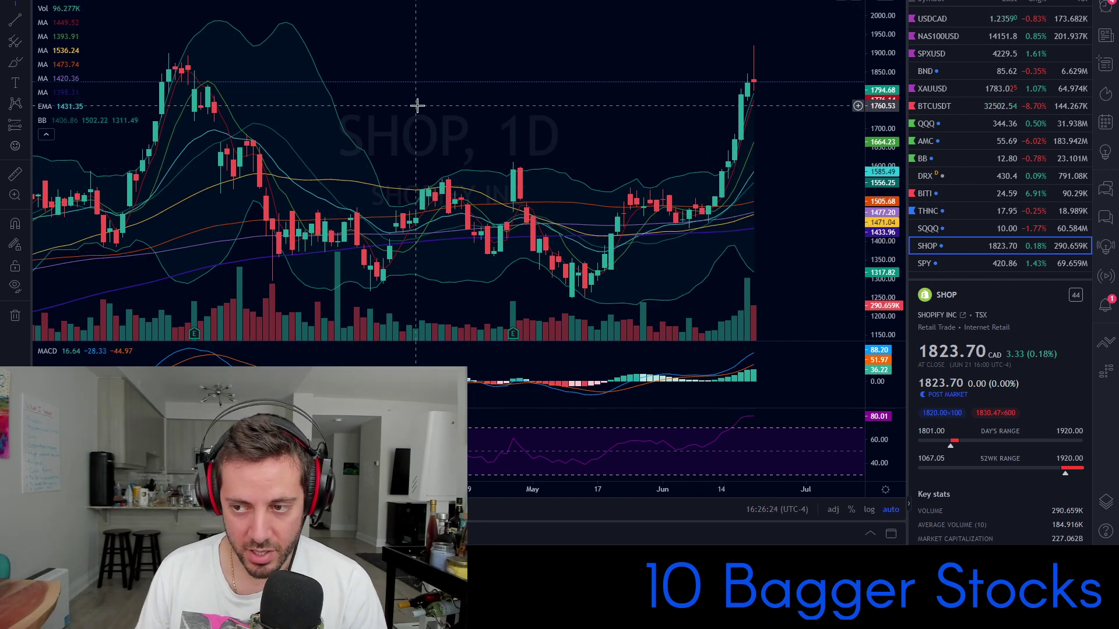
Step: Switch SHOP to the weekly interval and examine its long-term uptrend against the moving averages
{"action": "scroll", "coordinate": [797, 46], "scroll_direction": "down", "scroll_amount": 6}
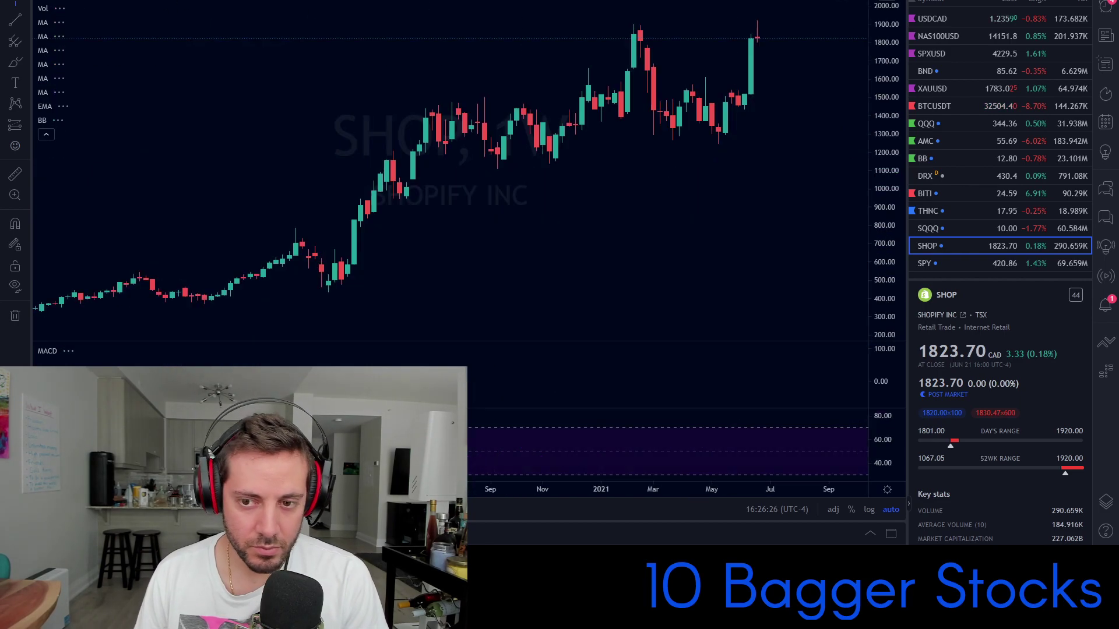
{"action": "type", "text": "1w"}
{"action": "key", "text": "Return"}
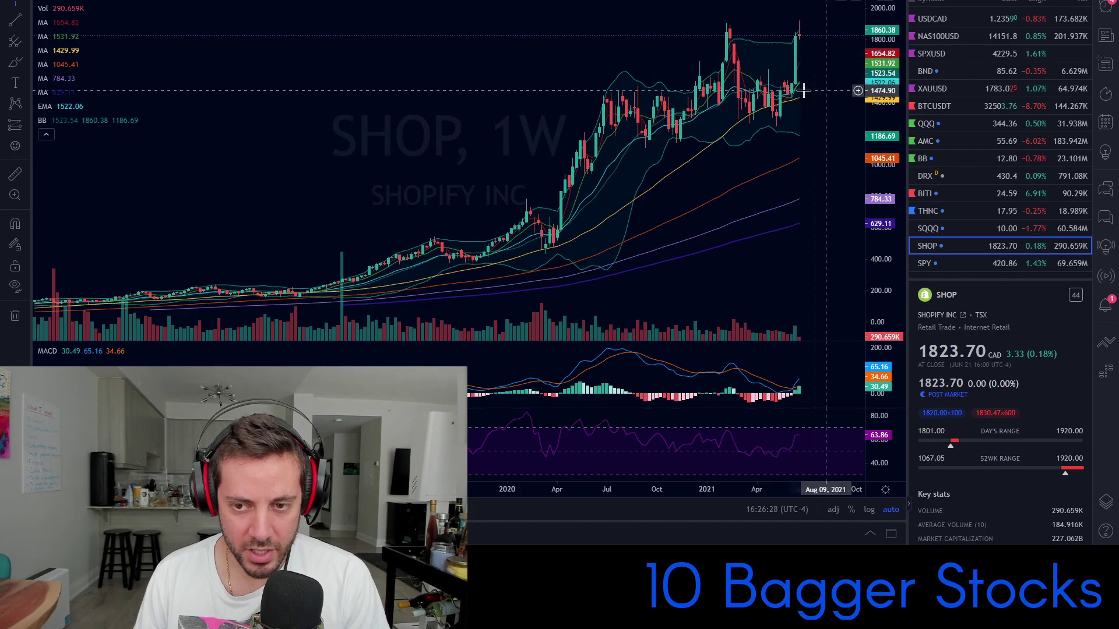
{"action": "scroll", "coordinate": [793, 62], "scroll_direction": "up", "scroll_amount": 3}
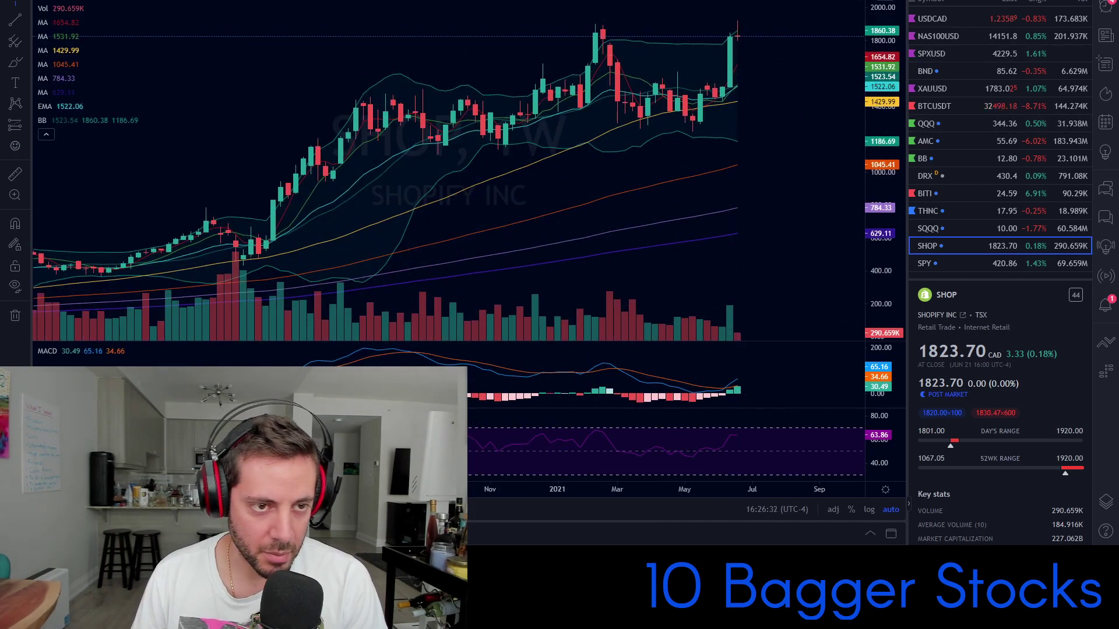
Step: Review SHOP's monthly uptrend with its Bollinger Bands, and return the chart to the daily interval
{"action": "scroll", "coordinate": [814, 53], "scroll_direction": "up", "scroll_amount": 6}
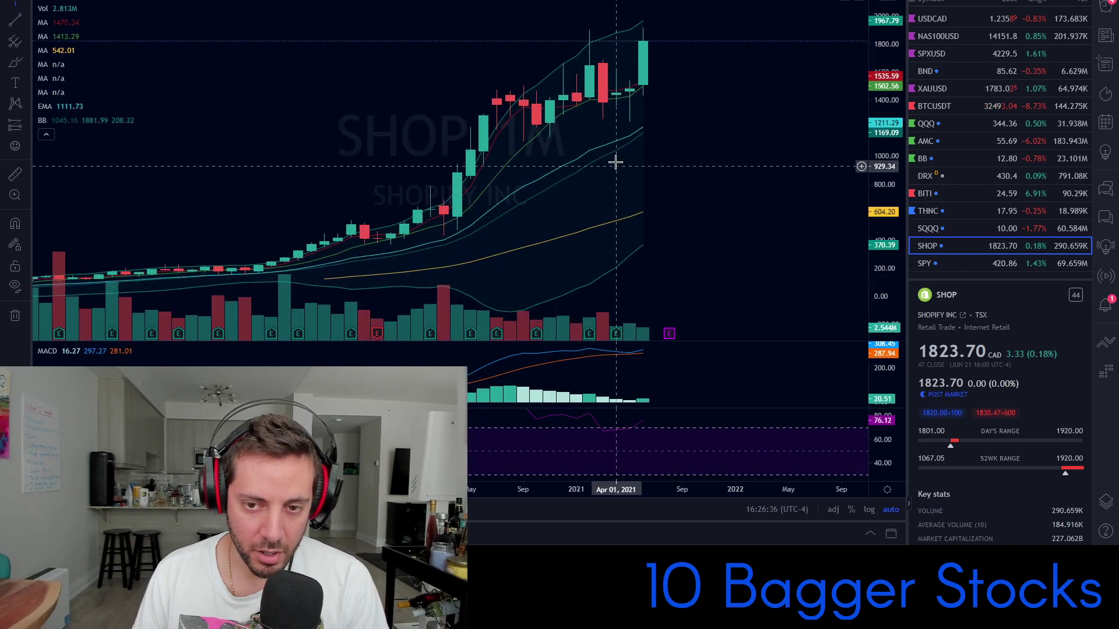
{"action": "scroll", "coordinate": [612, 162], "scroll_direction": "down", "scroll_amount": 3}
{"action": "key", "text": "1"}
{"action": "key", "text": "d"}
{"action": "key", "text": "Return"}
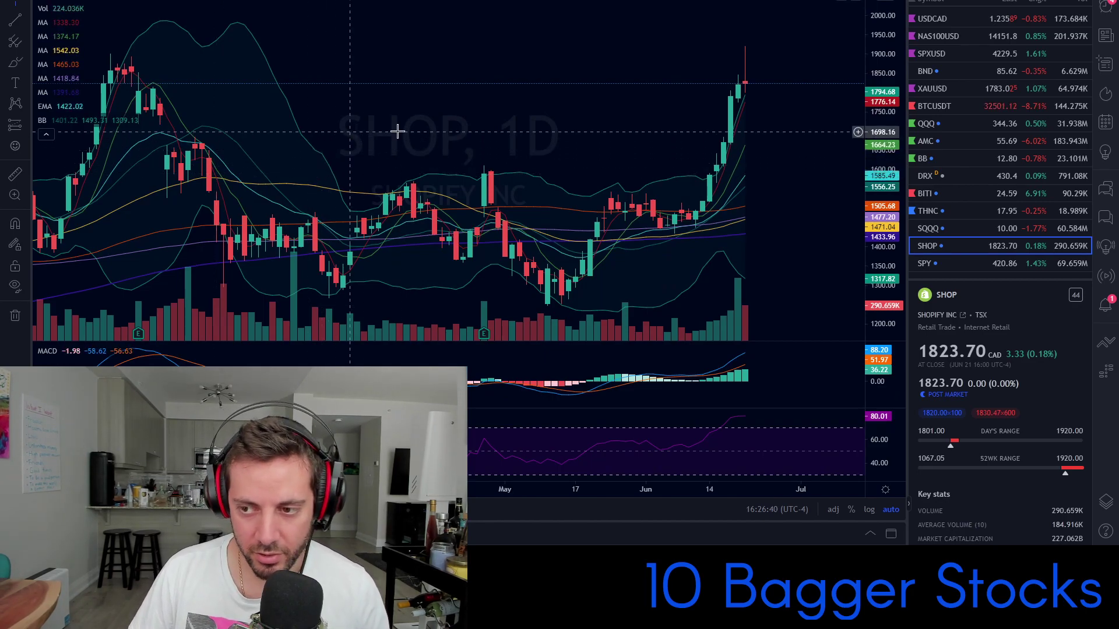
Step: Open the BetaPro Inverse Bitcoin ETF (BITI) daily chart and adjust the price scale to examine its upward trend
{"action": "left_click", "coordinate": [978, 194]}
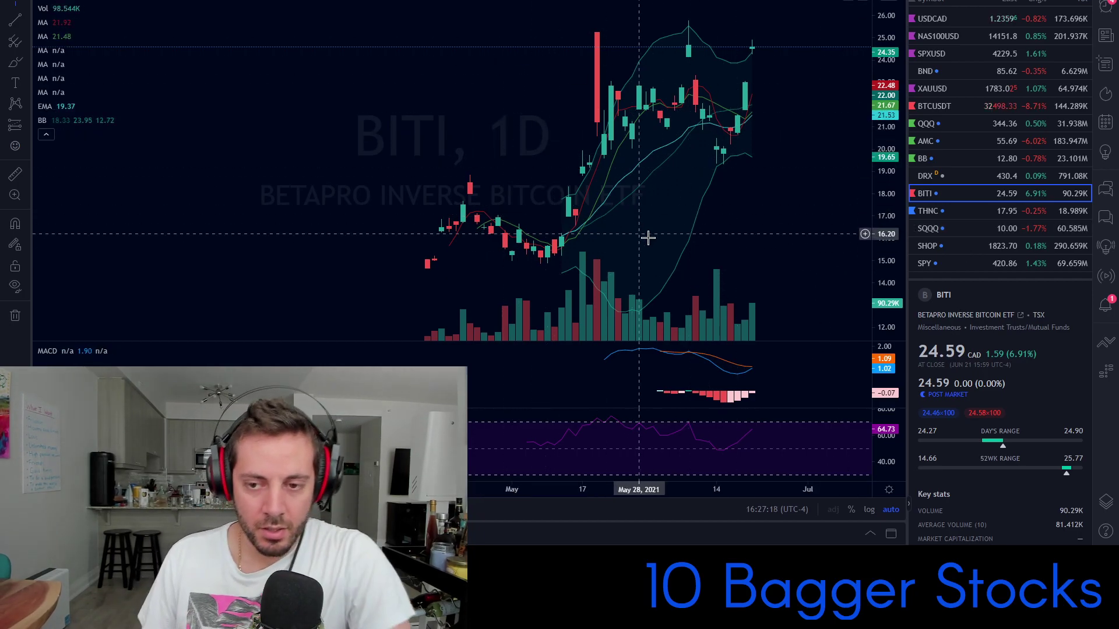
{"action": "left_click_drag", "start_coordinate": [749, 239], "coordinate": [574, 242]}
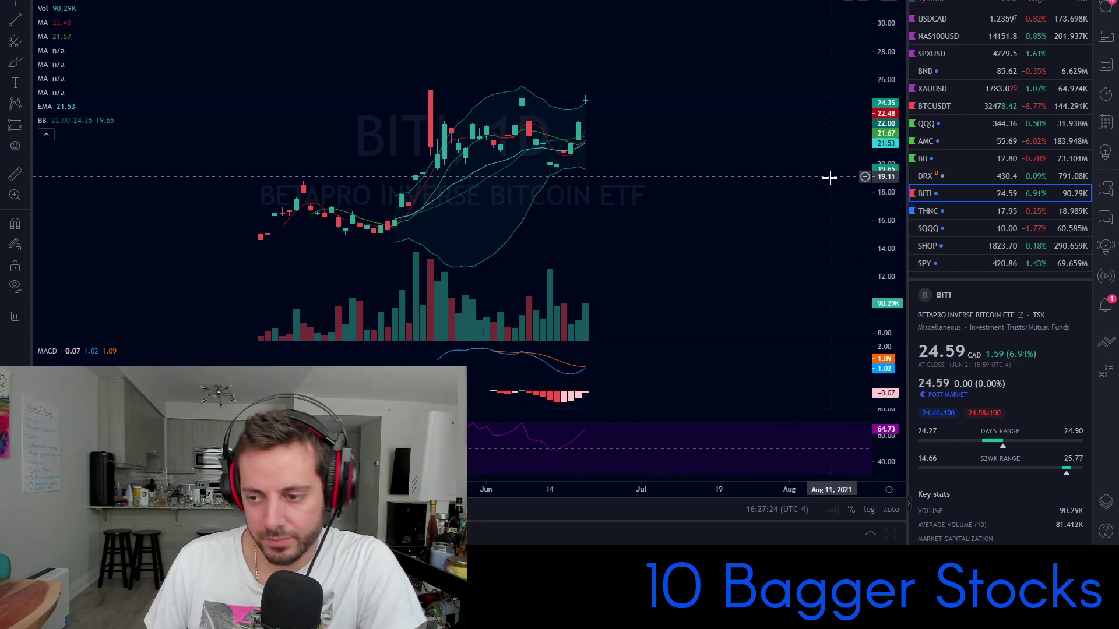
{"action": "left_click_drag", "start_coordinate": [903, 193], "coordinate": [908, 211]}
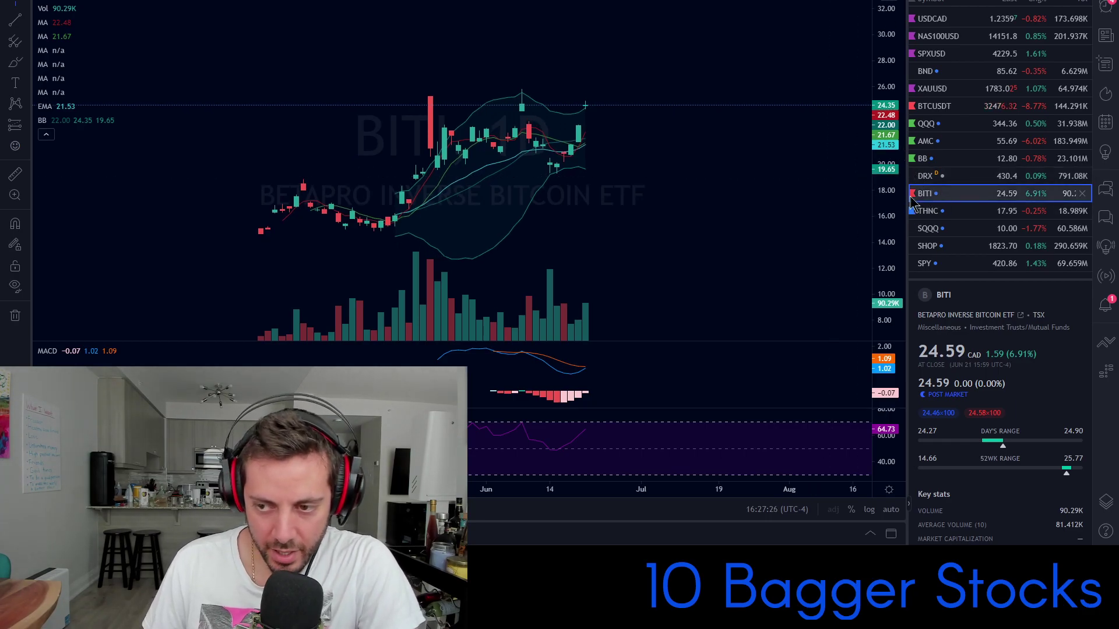
{"action": "left_click_drag", "start_coordinate": [685, 191], "coordinate": [628, 209]}
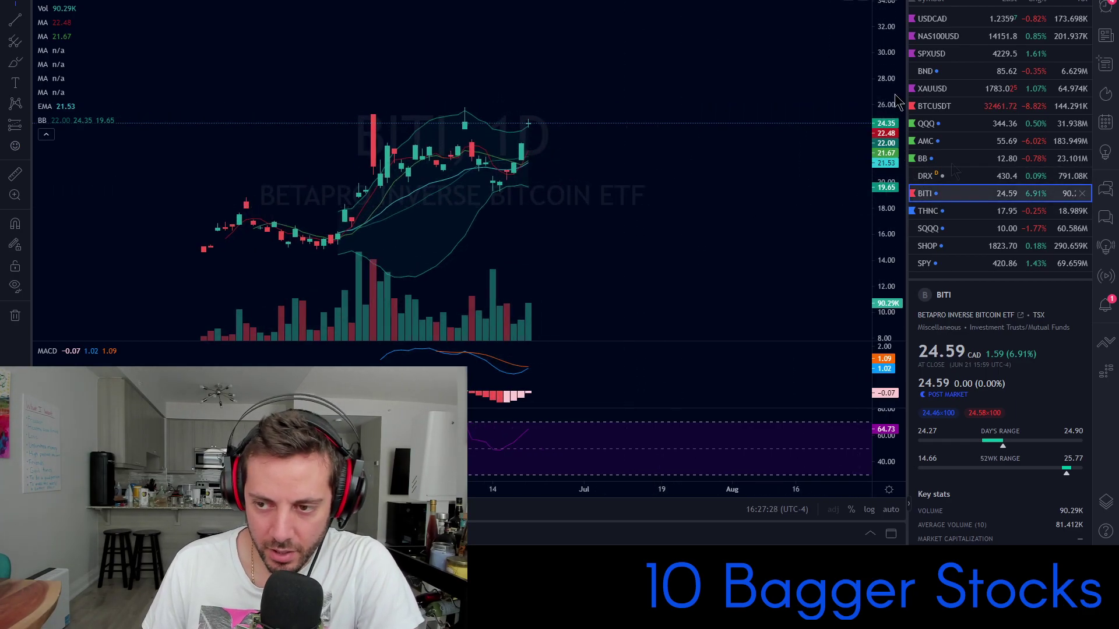
{"action": "left_click_drag", "start_coordinate": [888, 158], "coordinate": [891, 85]}
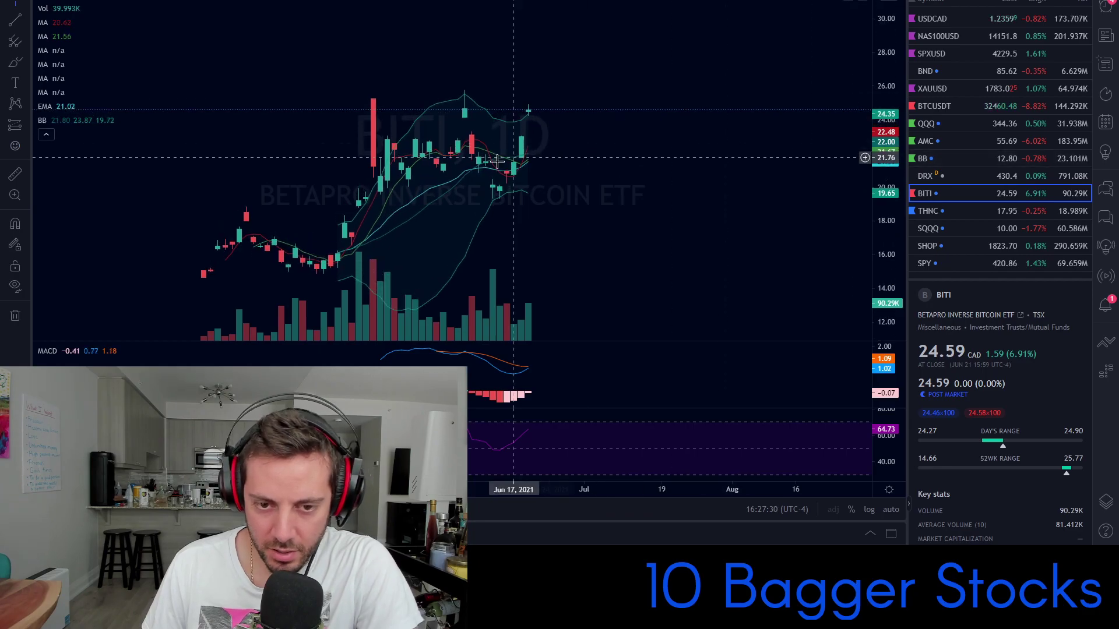
Step: Examine BITI's latest daily candles near the upper Bollinger Band in wide and closer views
{"action": "scroll", "coordinate": [497, 162], "scroll_direction": "down", "scroll_amount": 4}
{"action": "left_click_drag", "start_coordinate": [885, 174], "coordinate": [883, 267]}
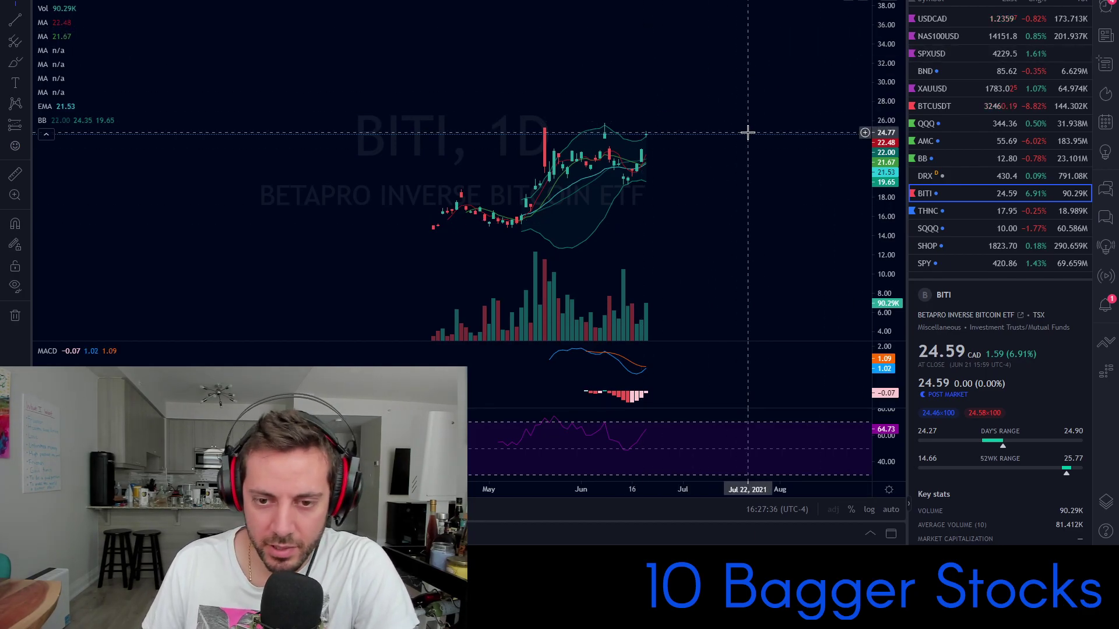
{"action": "scroll", "coordinate": [582, 145], "scroll_direction": "up", "scroll_amount": 3}
{"action": "scroll", "coordinate": [542, 186], "scroll_direction": "up", "scroll_amount": 1}
{"action": "left_click_drag", "start_coordinate": [494, 195], "coordinate": [700, 222]}
{"action": "left_click_drag", "start_coordinate": [885, 216], "coordinate": [886, 144]}
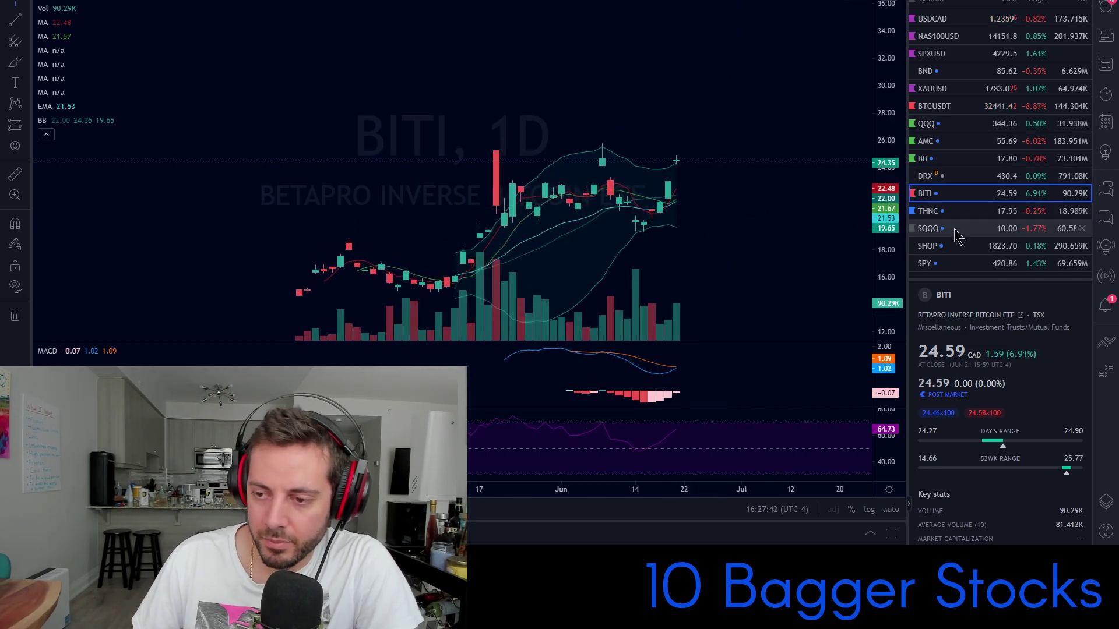
Step: Open the Drax Group (DRX) daily chart and widen the view to examine its uptrend against the moving averages
{"action": "left_click", "coordinate": [944, 177]}
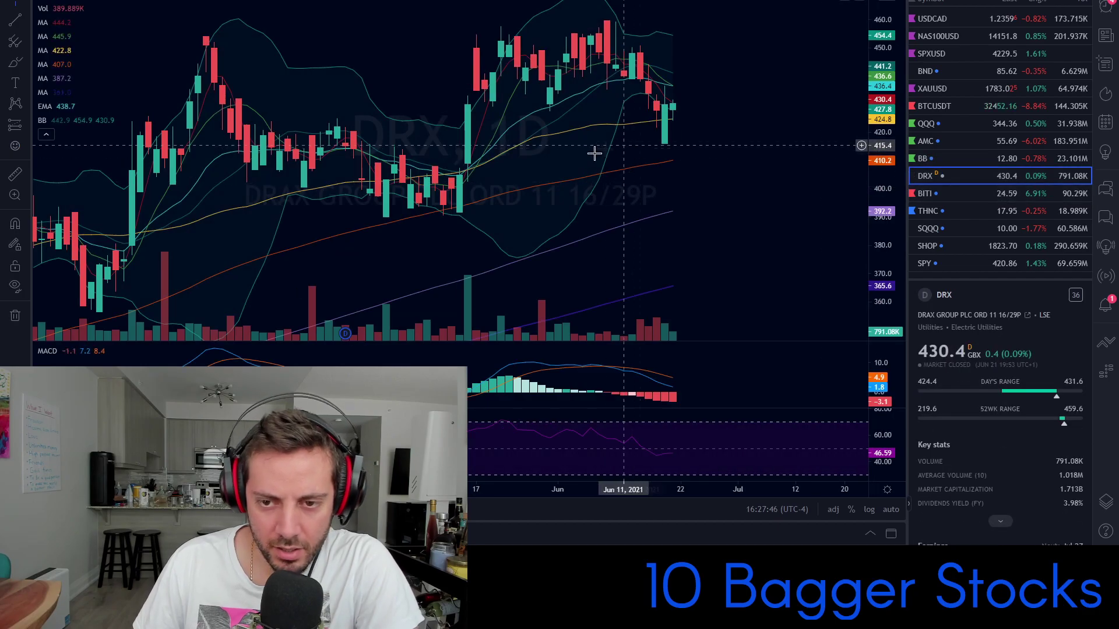
{"action": "scroll", "coordinate": [604, 146], "scroll_direction": "down", "scroll_amount": 2}
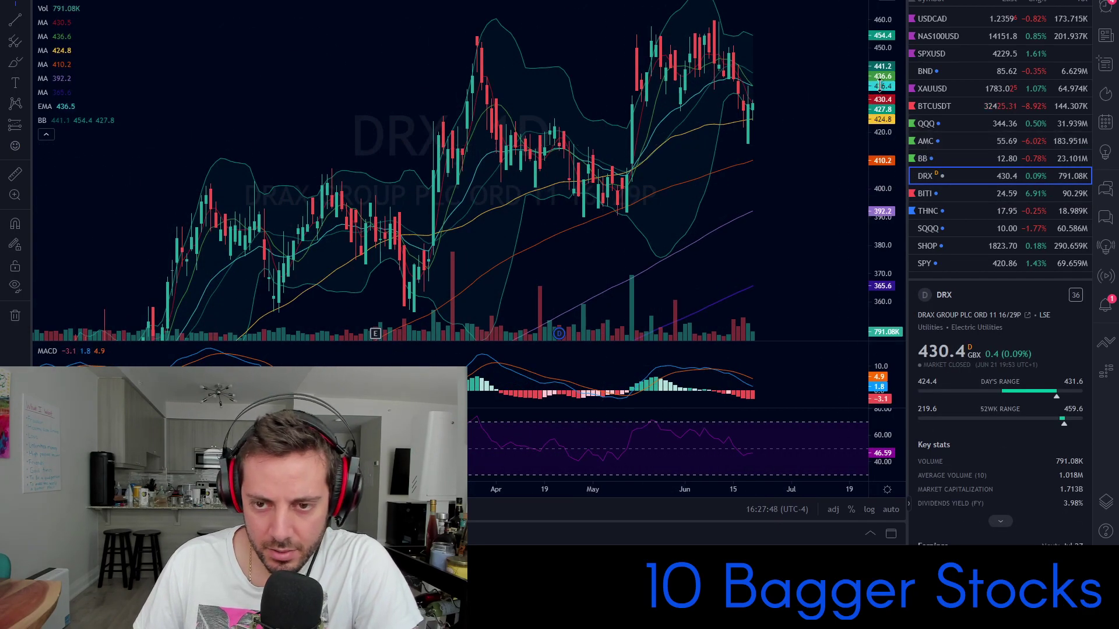
{"action": "scroll", "coordinate": [651, 176], "scroll_direction": "down", "scroll_amount": 4}
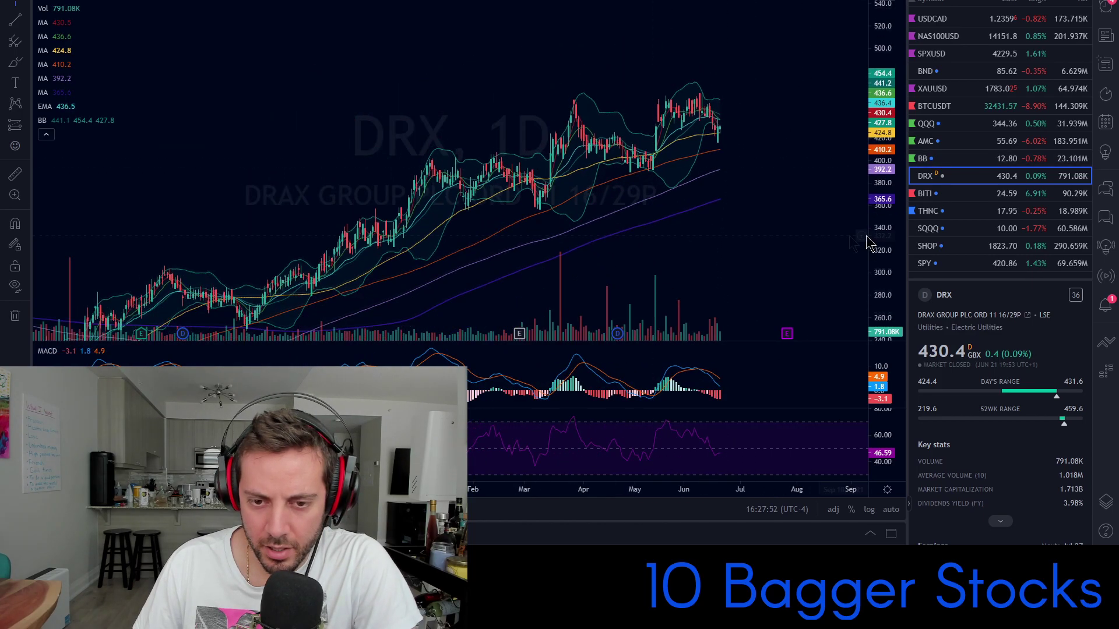
{"action": "left_click_drag", "start_coordinate": [641, 237], "coordinate": [549, 191]}
{"action": "scroll", "coordinate": [606, 186], "scroll_direction": "down", "scroll_amount": 5}
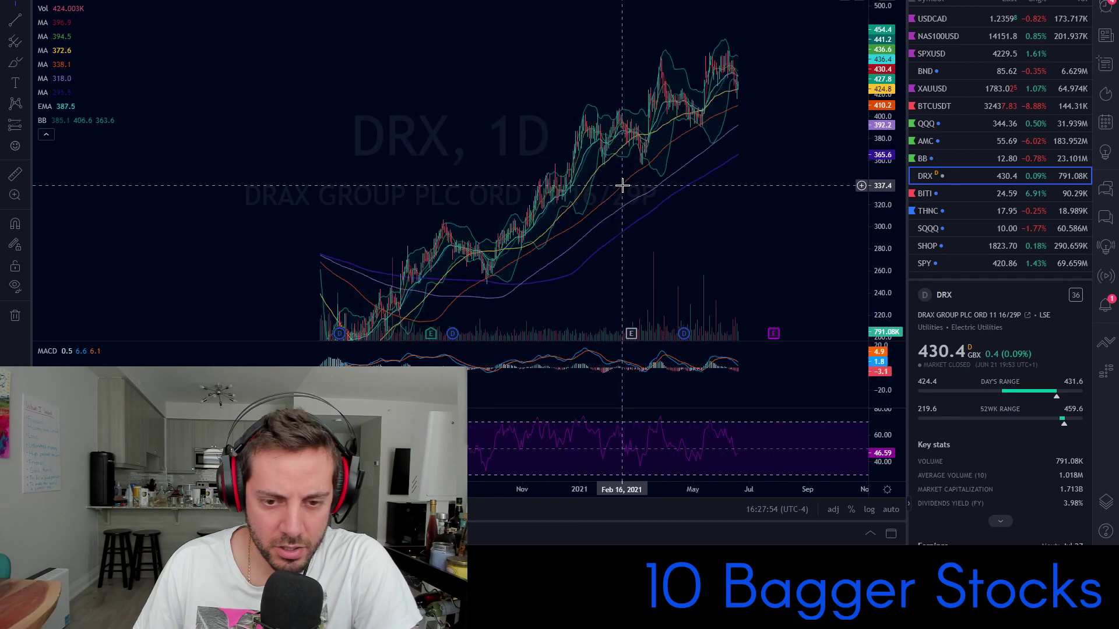
{"action": "left_click_drag", "start_coordinate": [889, 154], "coordinate": [816, 238]}
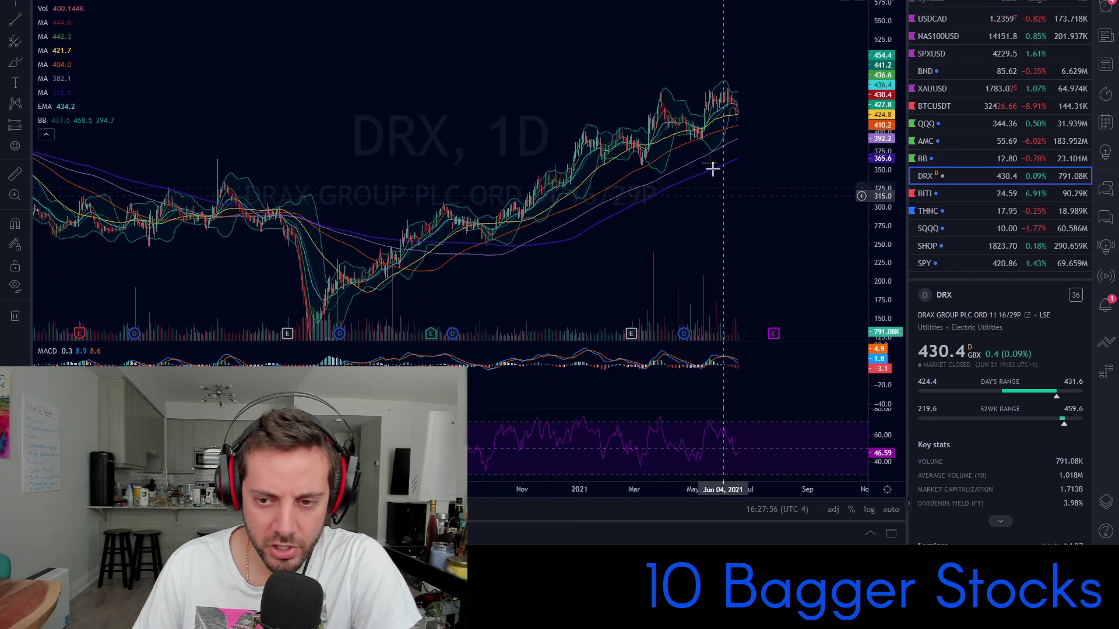
Step: Examine DRX's daily recovery from the 2020 low in wide and closer views, following price along the moving averages
{"action": "left_click_drag", "start_coordinate": [712, 180], "coordinate": [687, 154]}
{"action": "left_click_drag", "start_coordinate": [894, 142], "coordinate": [889, 172]}
{"action": "left_click_drag", "start_coordinate": [707, 177], "coordinate": [636, 169]}
{"action": "scroll", "coordinate": [636, 169], "scroll_direction": "down", "scroll_amount": 3}
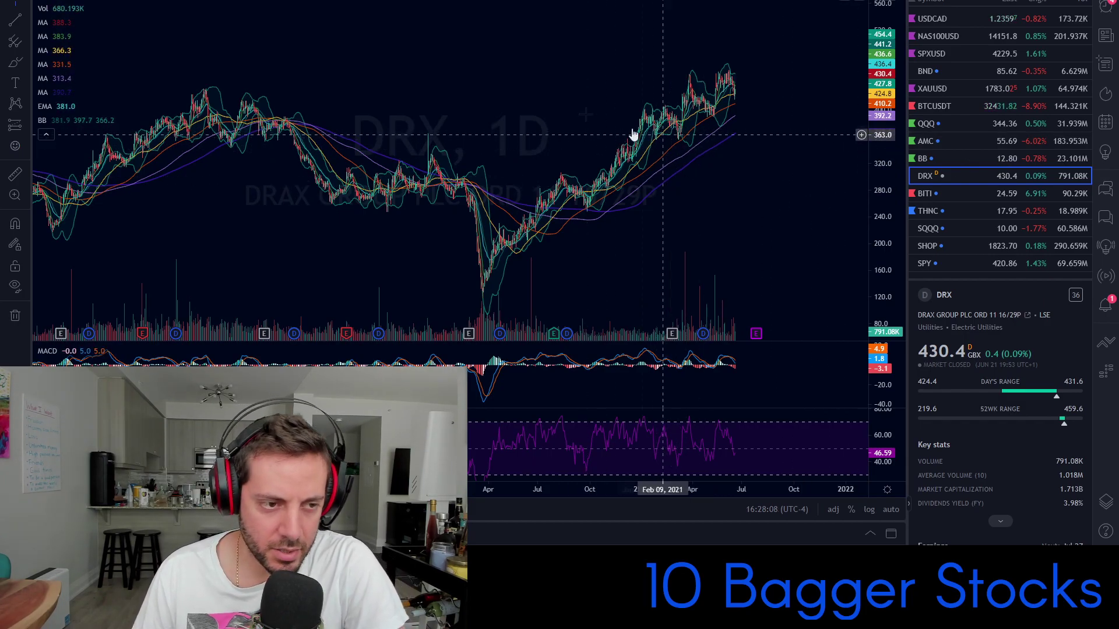
{"action": "scroll", "coordinate": [734, 158], "scroll_direction": "up", "scroll_amount": 3}
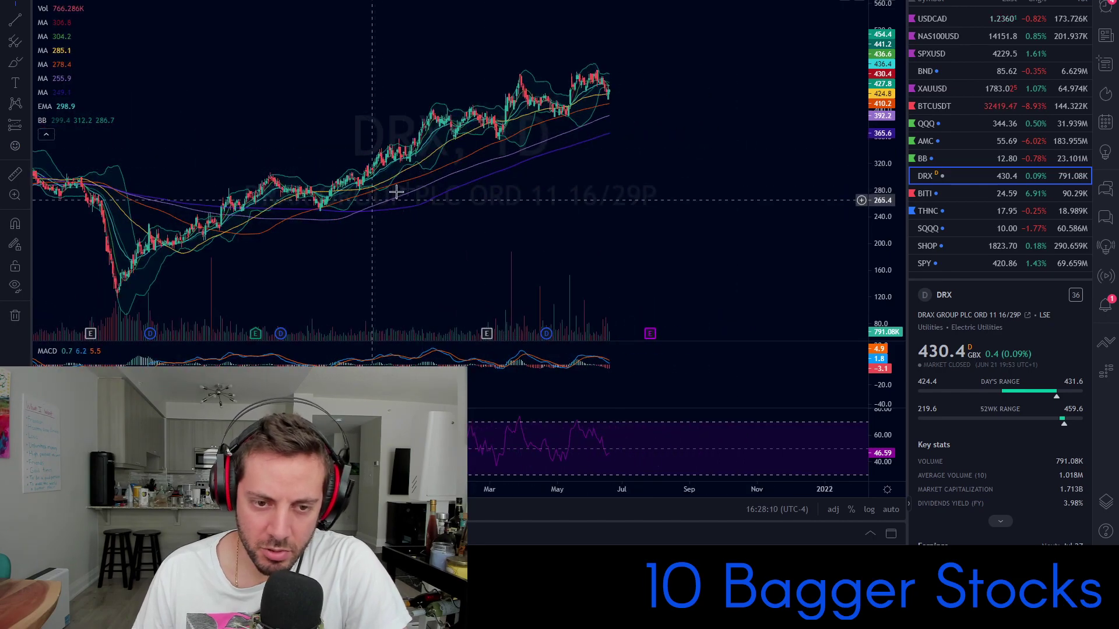
{"action": "scroll", "coordinate": [327, 204], "scroll_direction": "up", "scroll_amount": 4}
{"action": "left_click_drag", "start_coordinate": [244, 218], "coordinate": [448, 217]}
{"action": "left_click_drag", "start_coordinate": [894, 163], "coordinate": [894, 1]}
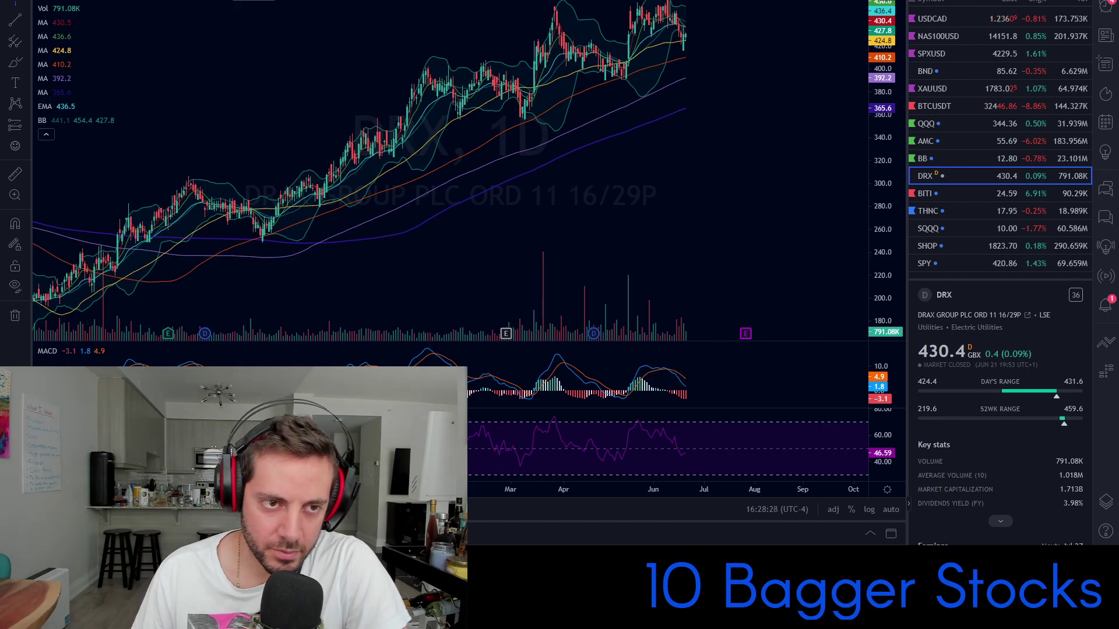
Step: Switch DRX to the 12-month interval and reframe the chart to show all of its yearly candles
{"action": "left_click", "coordinate": [254, 0]}
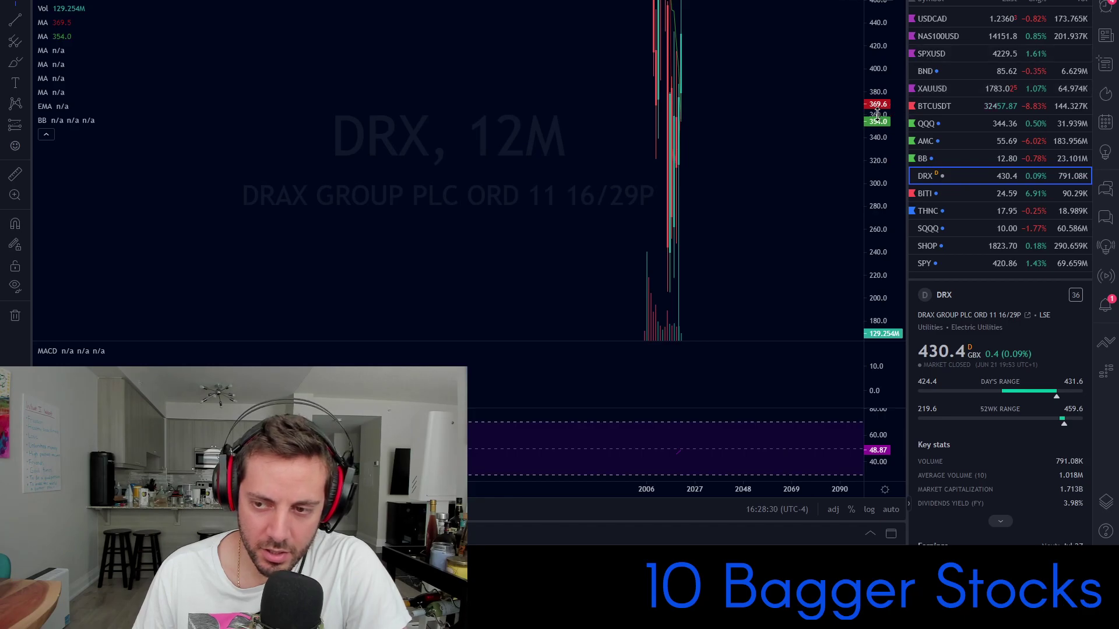
{"action": "scroll", "coordinate": [614, 252], "scroll_direction": "up", "scroll_amount": 5}
{"action": "scroll", "coordinate": [615, 254], "scroll_direction": "up", "scroll_amount": 2}
{"action": "left_click_drag", "start_coordinate": [373, 194], "coordinate": [689, 203]}
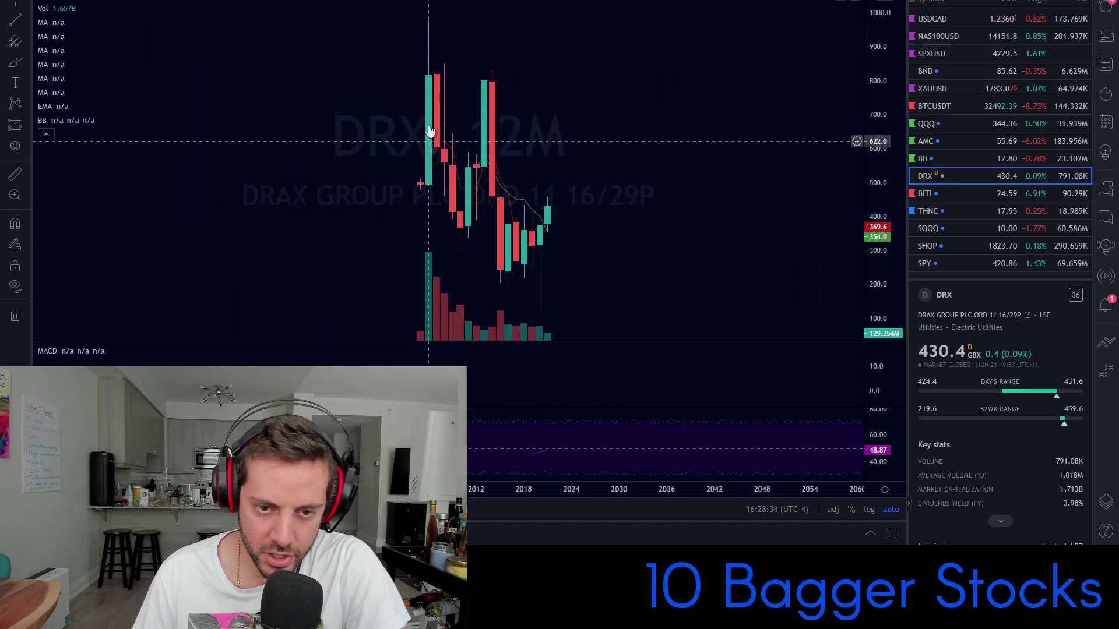
{"action": "scroll", "coordinate": [863, 187], "scroll_direction": "up", "scroll_amount": 2}
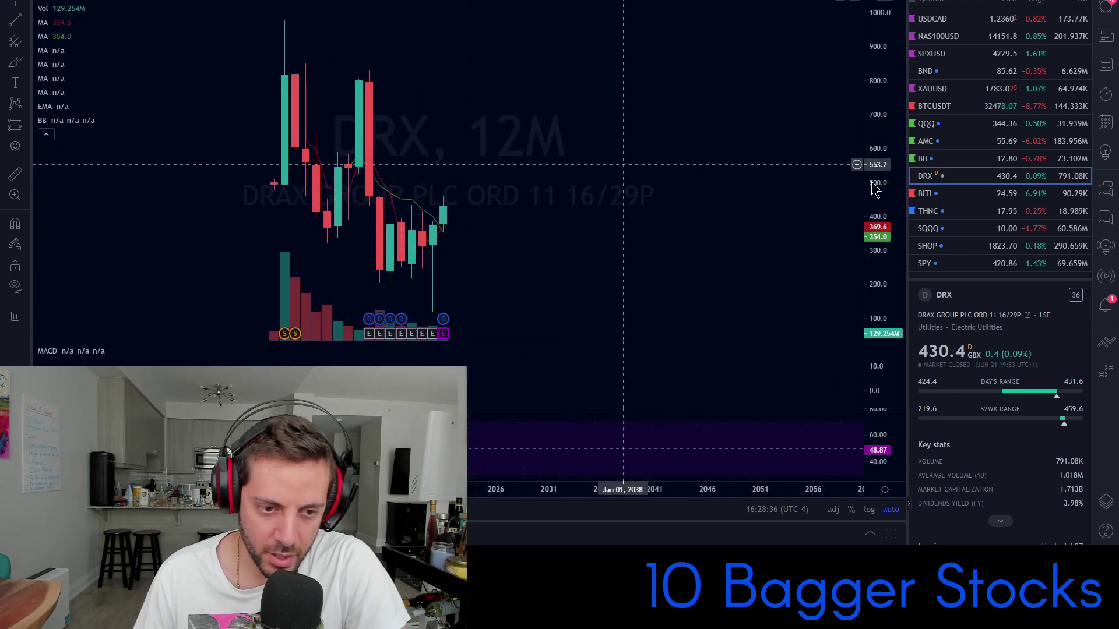
{"action": "left_click_drag", "start_coordinate": [580, 153], "coordinate": [796, 144]}
{"action": "scroll", "coordinate": [713, 165], "scroll_direction": "up", "scroll_amount": 4}
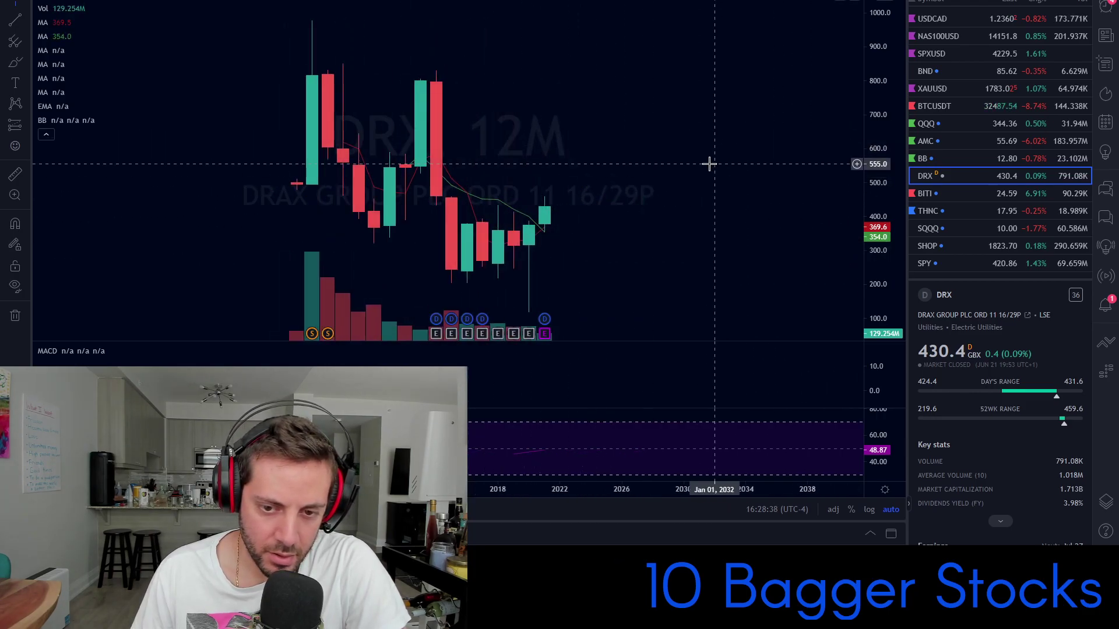
{"action": "left_click_drag", "start_coordinate": [621, 150], "coordinate": [537, 85]}
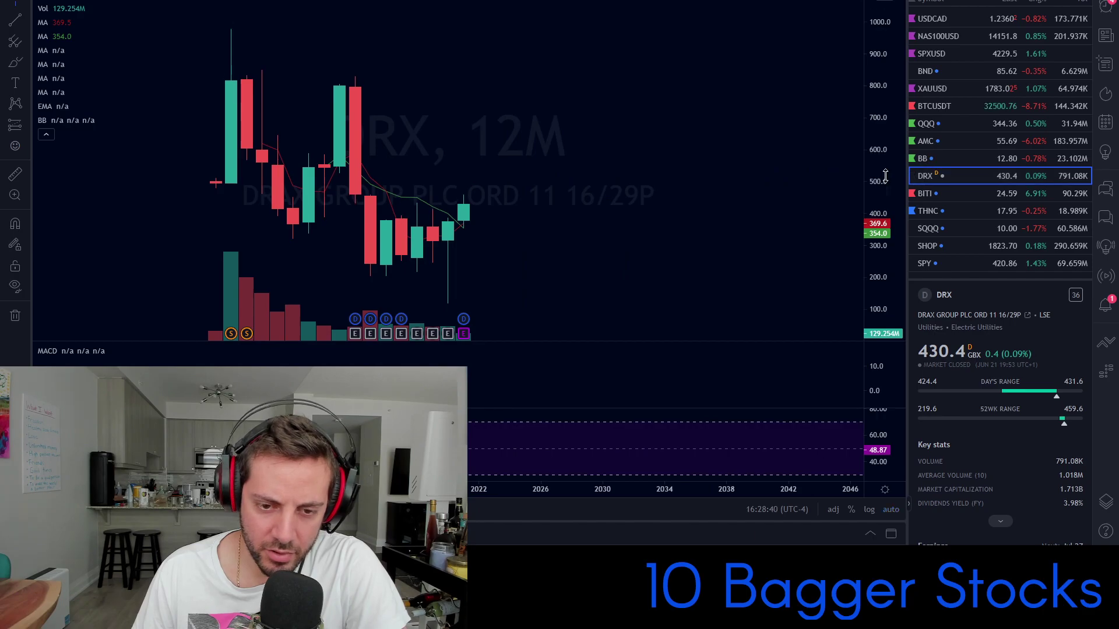
{"action": "left_click_drag", "start_coordinate": [617, 203], "coordinate": [724, 180]}
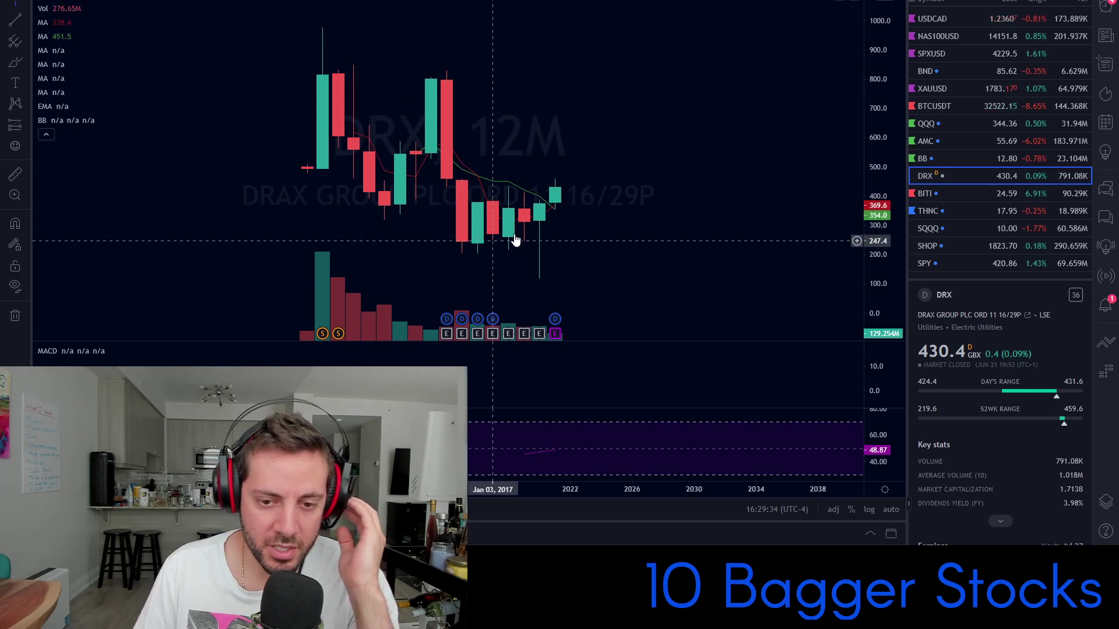
Step: Examine DRX's full yearly price history with a stretched and a compressed price scale
{"action": "left_click_drag", "start_coordinate": [882, 178], "coordinate": [879, 204]}
{"action": "left_click_drag", "start_coordinate": [645, 72], "coordinate": [542, 79]}
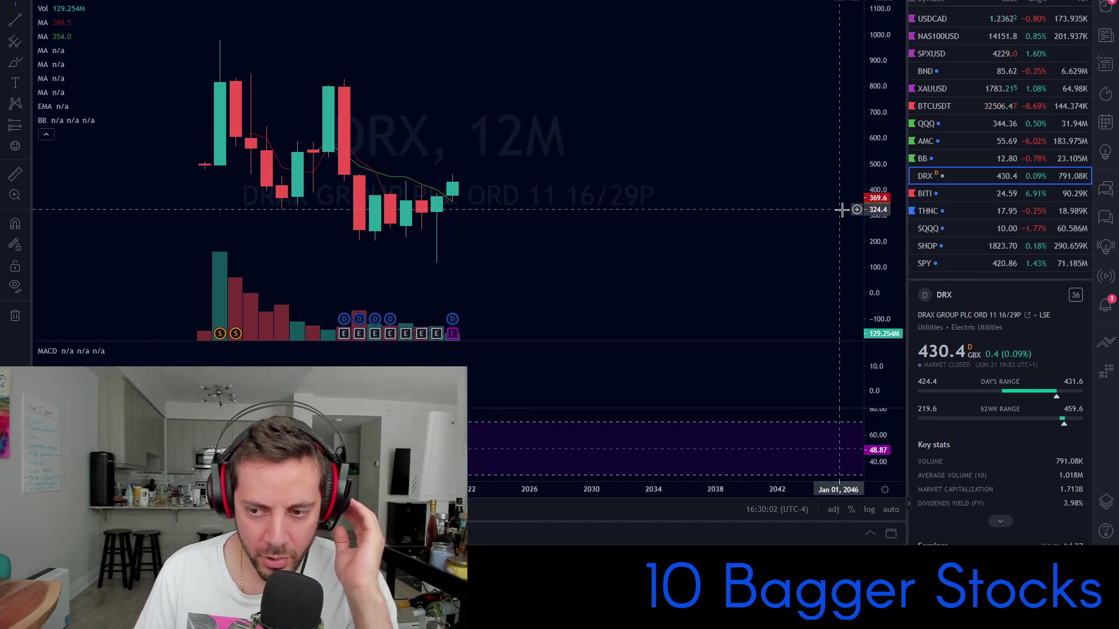
{"action": "left_click_drag", "start_coordinate": [871, 205], "coordinate": [871, 117]}
{"action": "left_click_drag", "start_coordinate": [542, 229], "coordinate": [562, 182]}
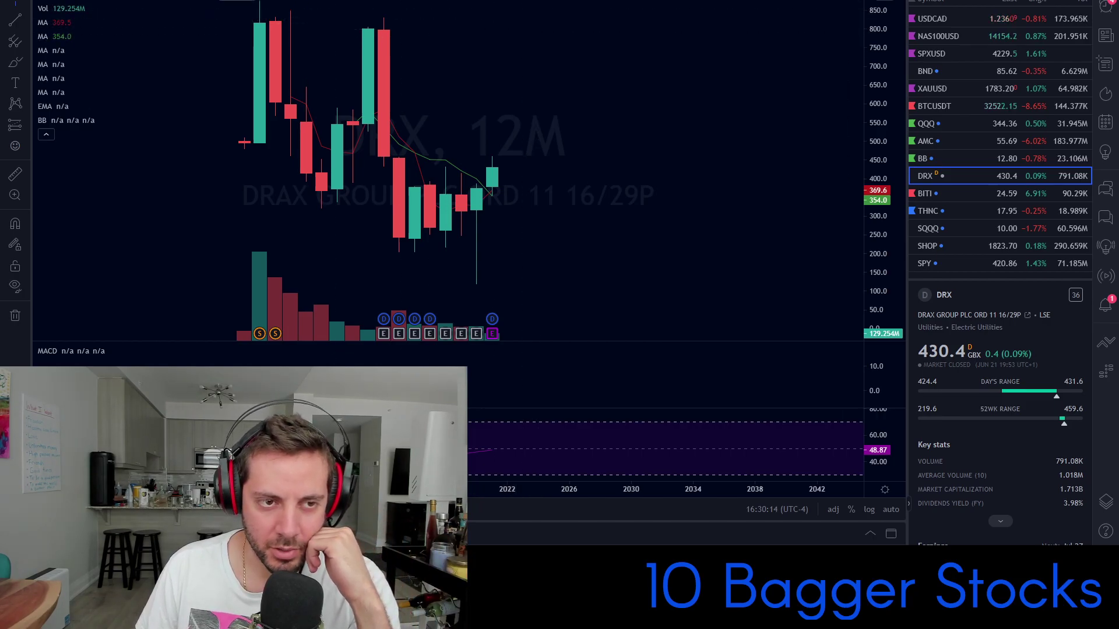
{"action": "left_click_drag", "start_coordinate": [878, 87], "coordinate": [877, 152]}
{"action": "left_click_drag", "start_coordinate": [619, 86], "coordinate": [654, 111]}
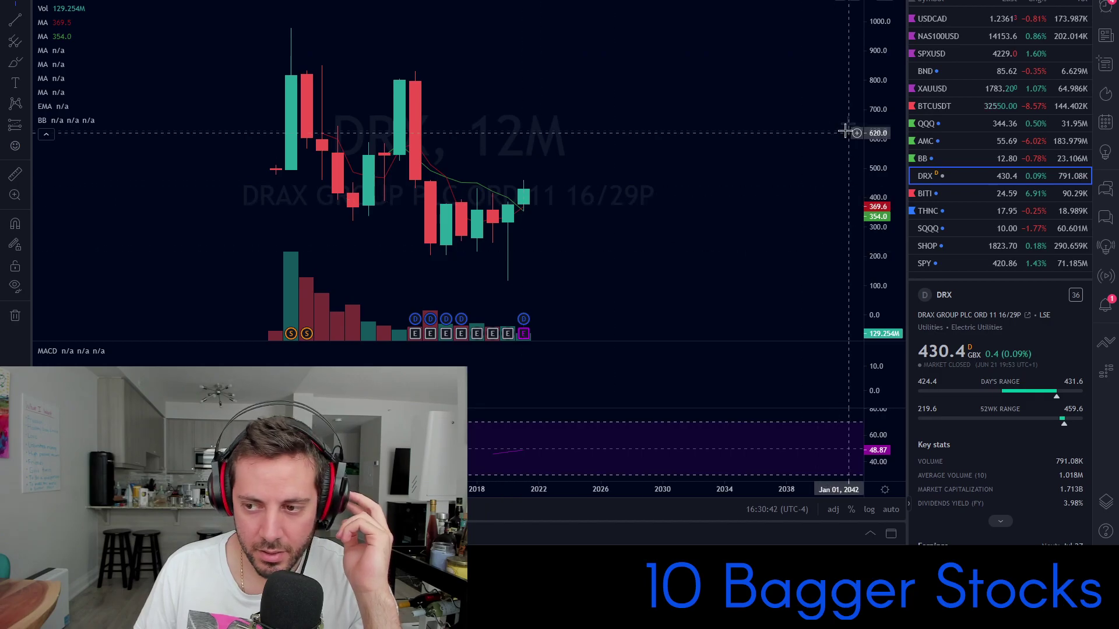
{"action": "left_click_drag", "start_coordinate": [872, 86], "coordinate": [870, 140]}
{"action": "left_click_drag", "start_coordinate": [564, 147], "coordinate": [566, 189]}
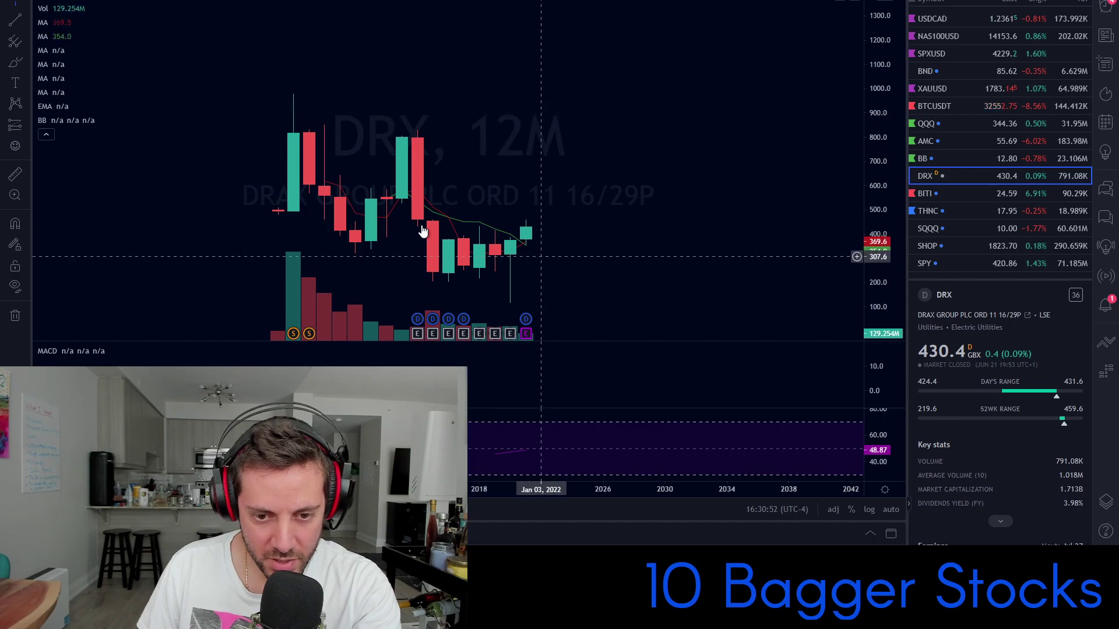
{"action": "left_click_drag", "start_coordinate": [877, 134], "coordinate": [876, 182]}
{"action": "left_click_drag", "start_coordinate": [542, 174], "coordinate": [533, 172]}
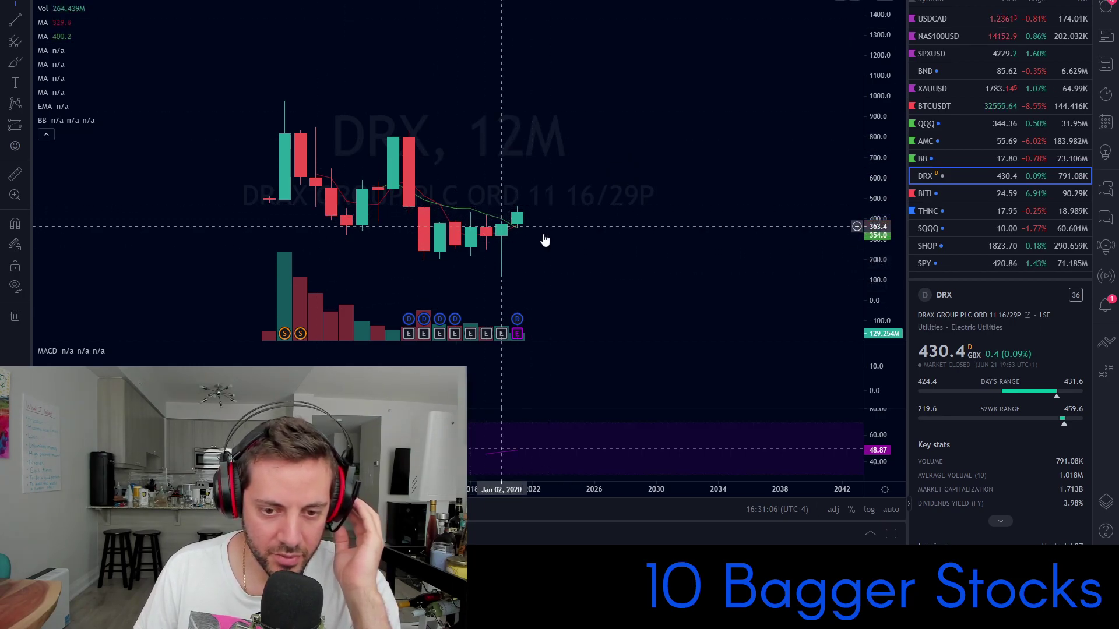
Step: Inspect DRX's recent yearly candles up close, and reframe them alongside the earlier peaks
{"action": "scroll", "coordinate": [589, 287], "scroll_direction": "up", "scroll_amount": 2}
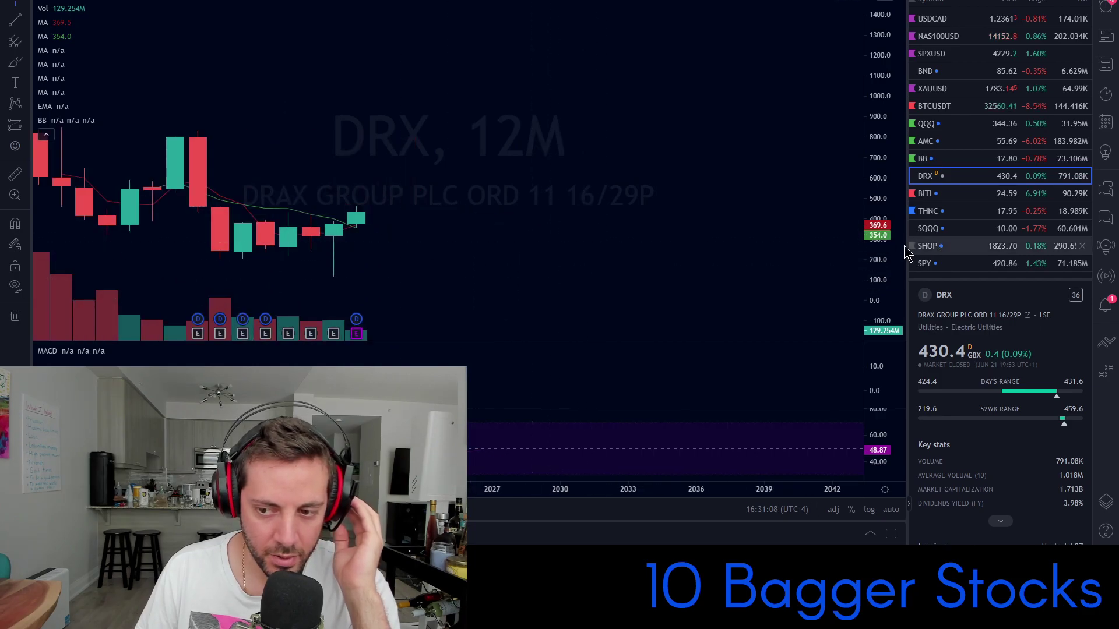
{"action": "left_click_drag", "start_coordinate": [880, 251], "coordinate": [873, 44]}
{"action": "left_click_drag", "start_coordinate": [424, 303], "coordinate": [557, 130]}
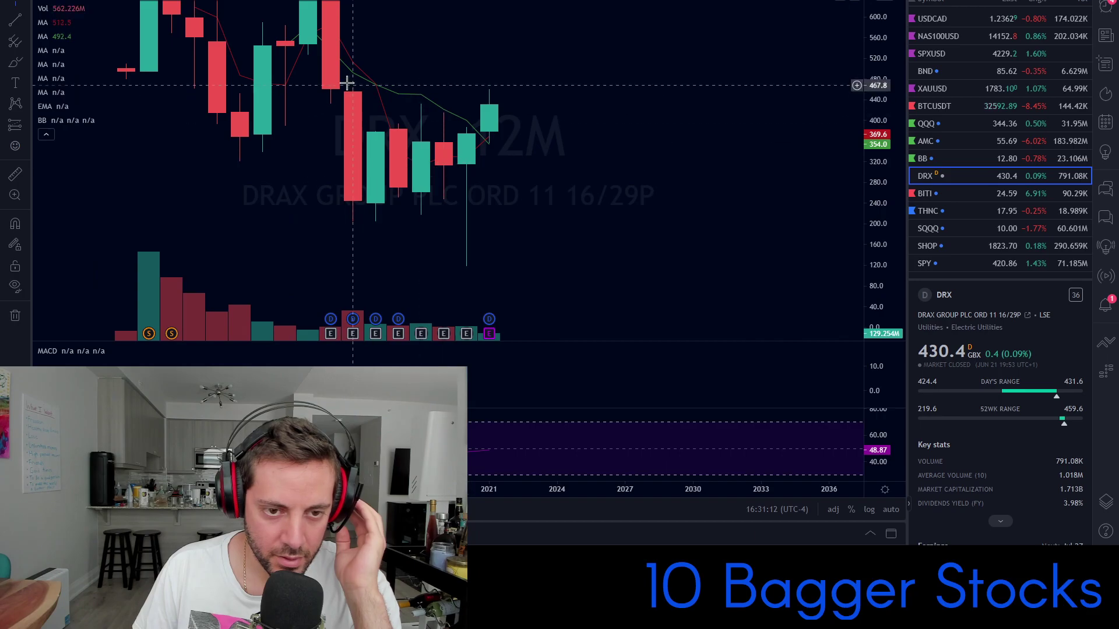
{"action": "left_click_drag", "start_coordinate": [637, 165], "coordinate": [679, 235]}
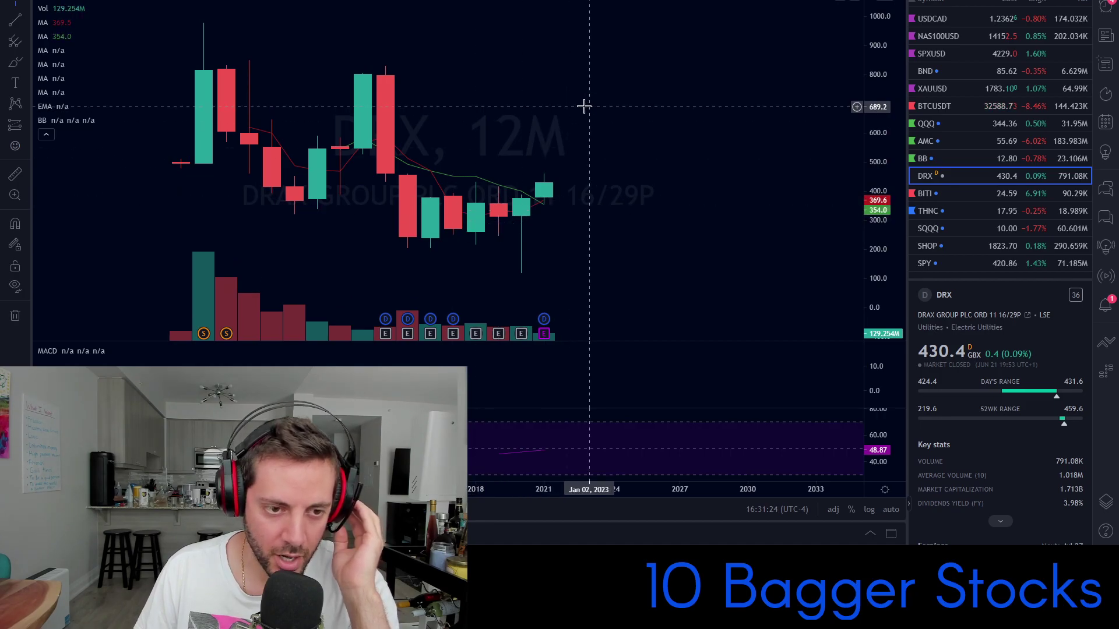
{"action": "left_click_drag", "start_coordinate": [879, 180], "coordinate": [871, 129]}
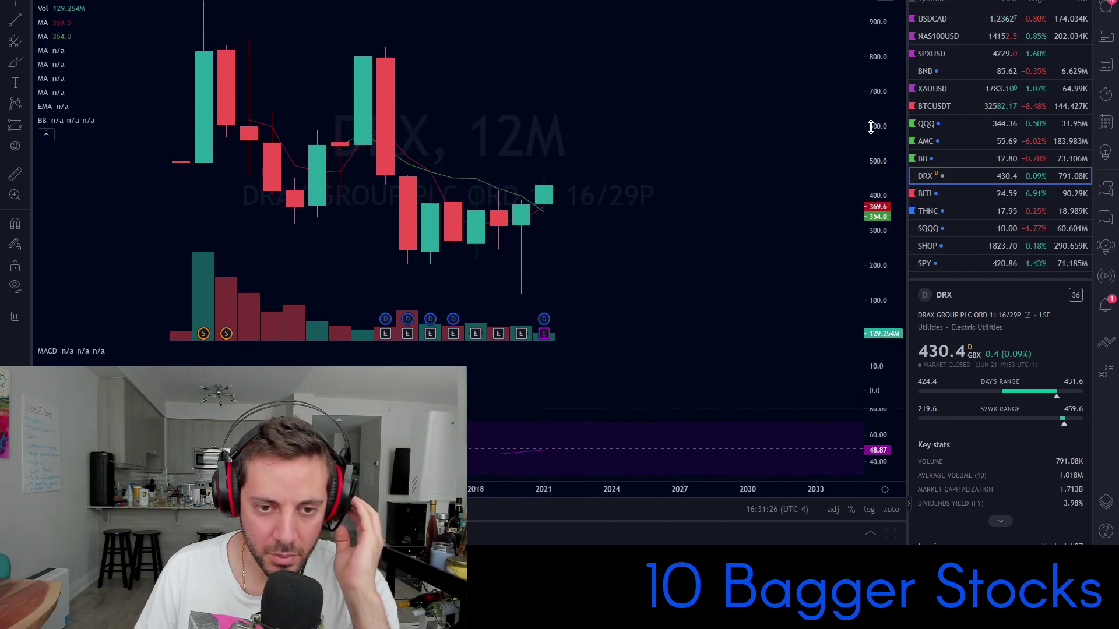
{"action": "left_click_drag", "start_coordinate": [620, 116], "coordinate": [659, 145]}
{"action": "left_click_drag", "start_coordinate": [870, 143], "coordinate": [866, 183]}
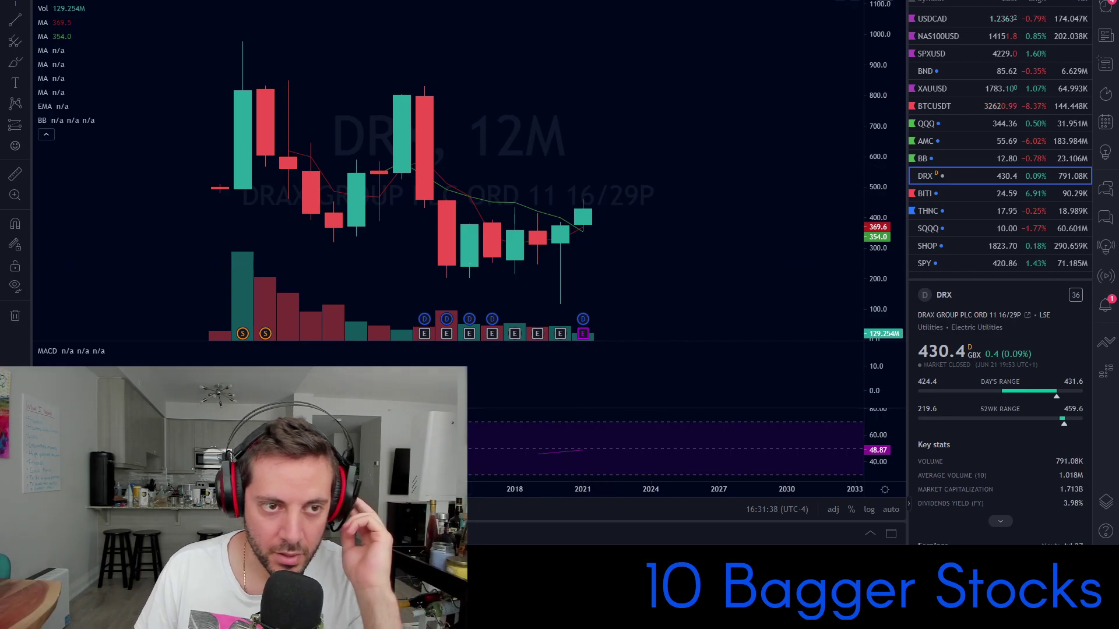
Step: Switch DRX to the monthly interval, auto-fit the price scale and enlarge the most recent candles
{"action": "left_click", "coordinate": [254, 0]}
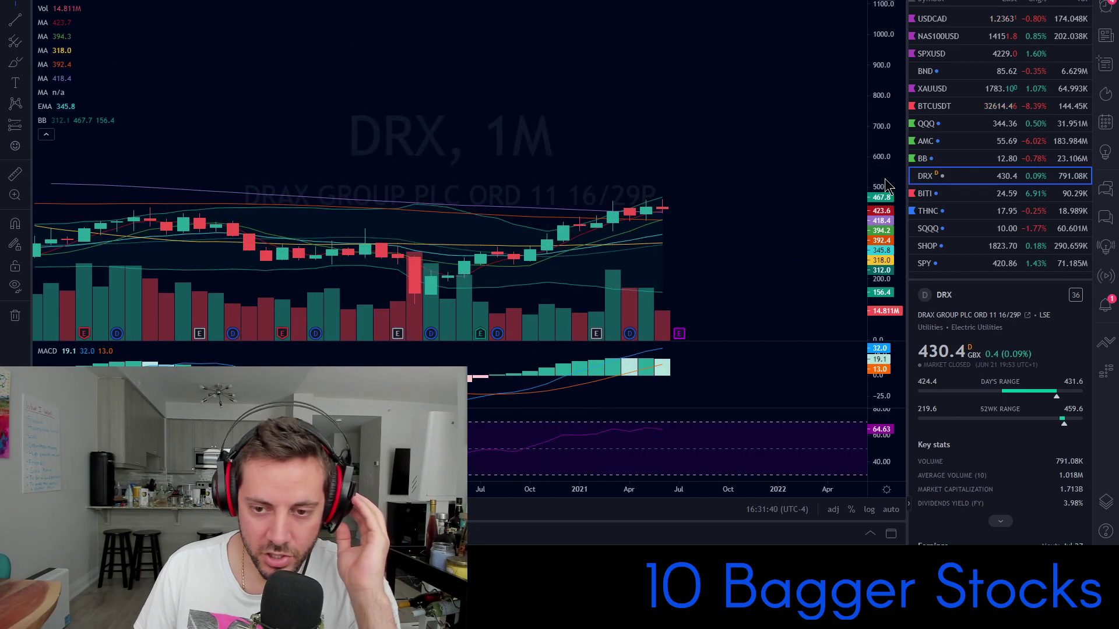
{"action": "double_click", "coordinate": [888, 187]}
{"action": "scroll", "coordinate": [691, 133], "scroll_direction": "up", "scroll_amount": 2}
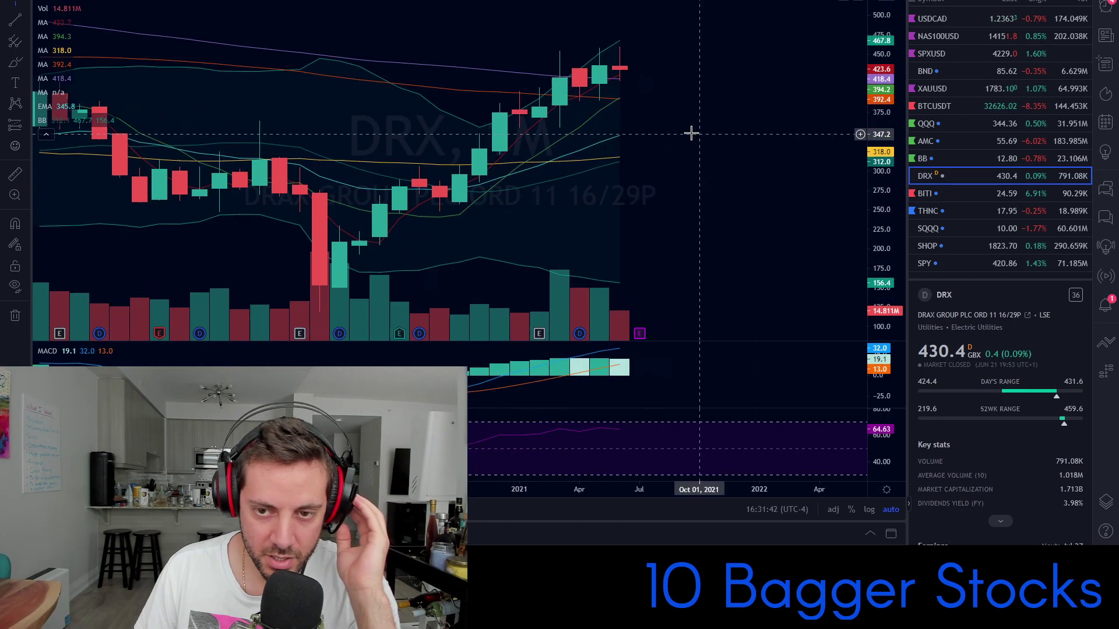
{"action": "scroll", "coordinate": [690, 133], "scroll_direction": "up", "scroll_amount": 2}
Step: Draw trend lines below and above DRX's latest monthly candles, rising from about 370 to 432 and from about 448 to 464
{"action": "left_click", "coordinate": [16, 21]}
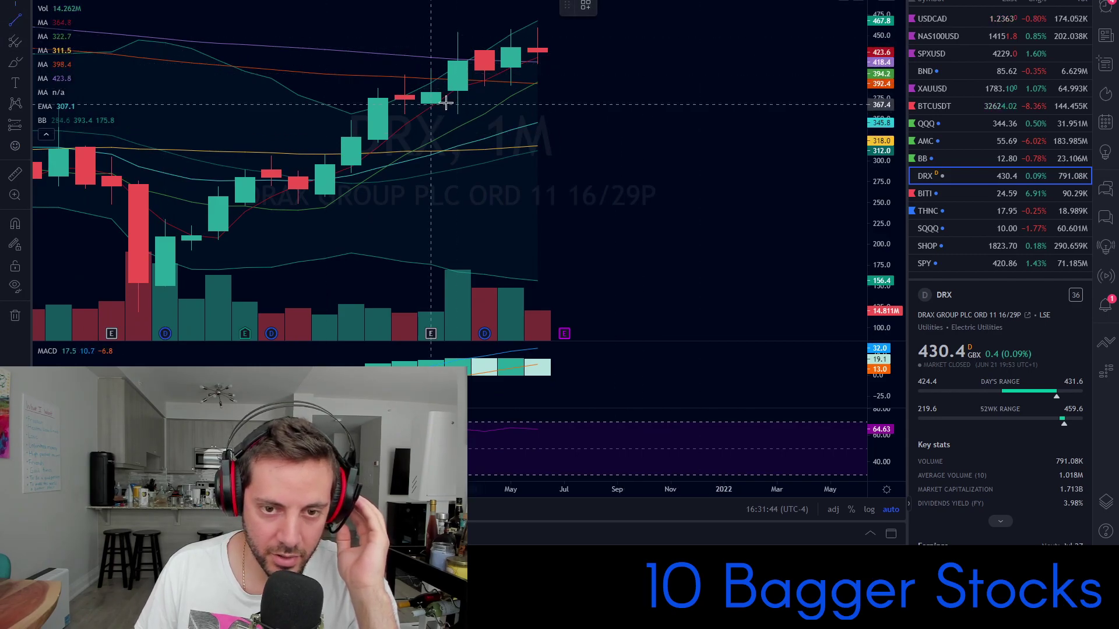
{"action": "left_click", "coordinate": [458, 102]}
{"action": "left_click", "coordinate": [563, 51]}
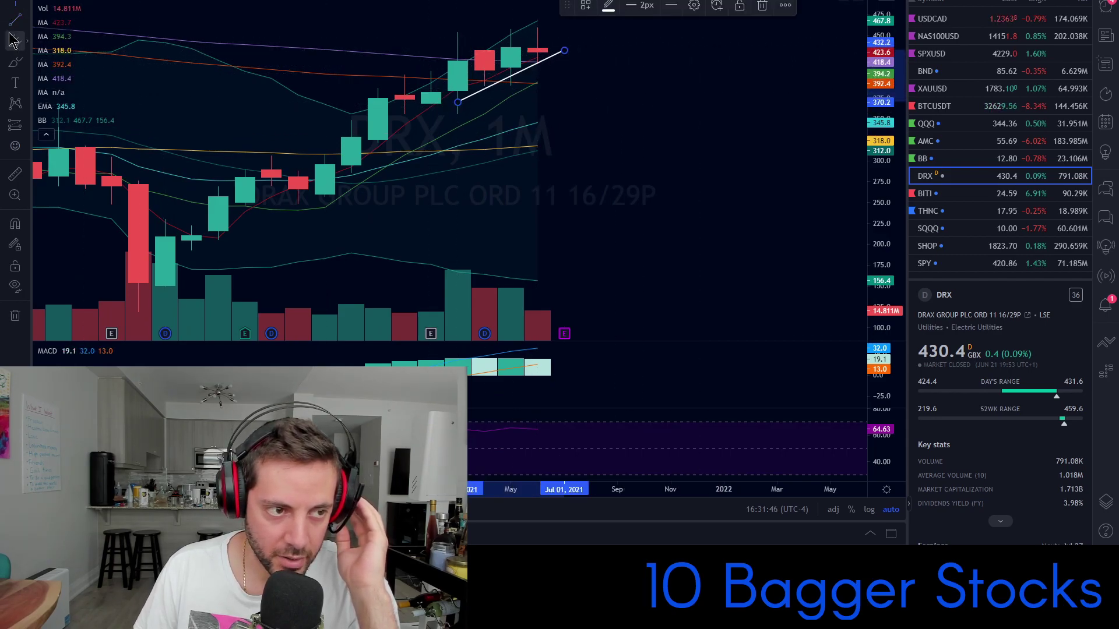
{"action": "left_click", "coordinate": [430, 38]}
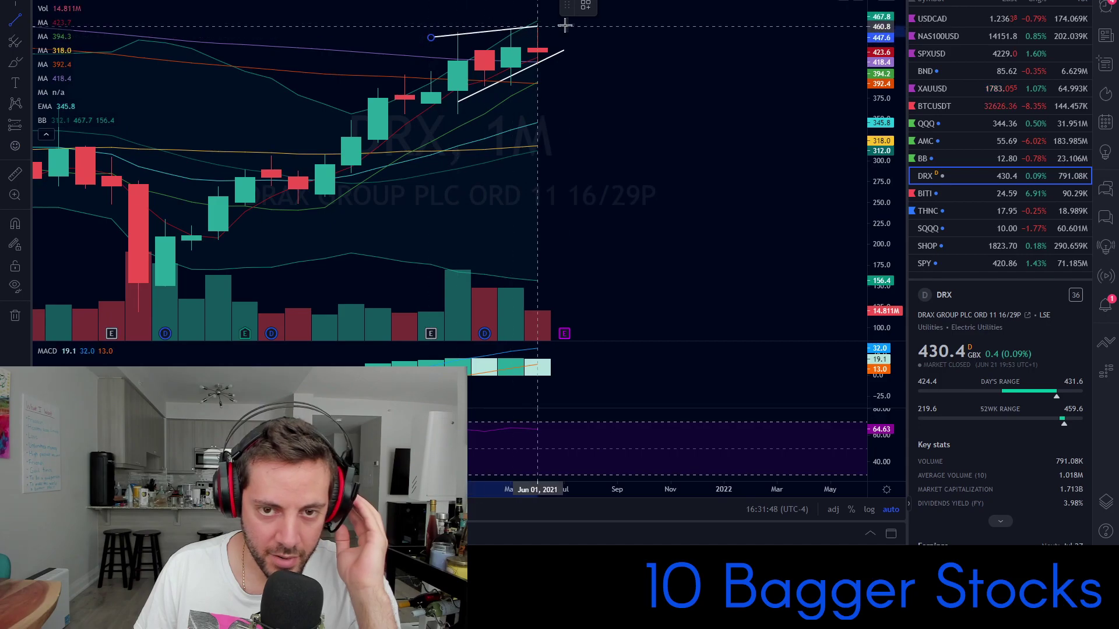
{"action": "left_click", "coordinate": [564, 24]}
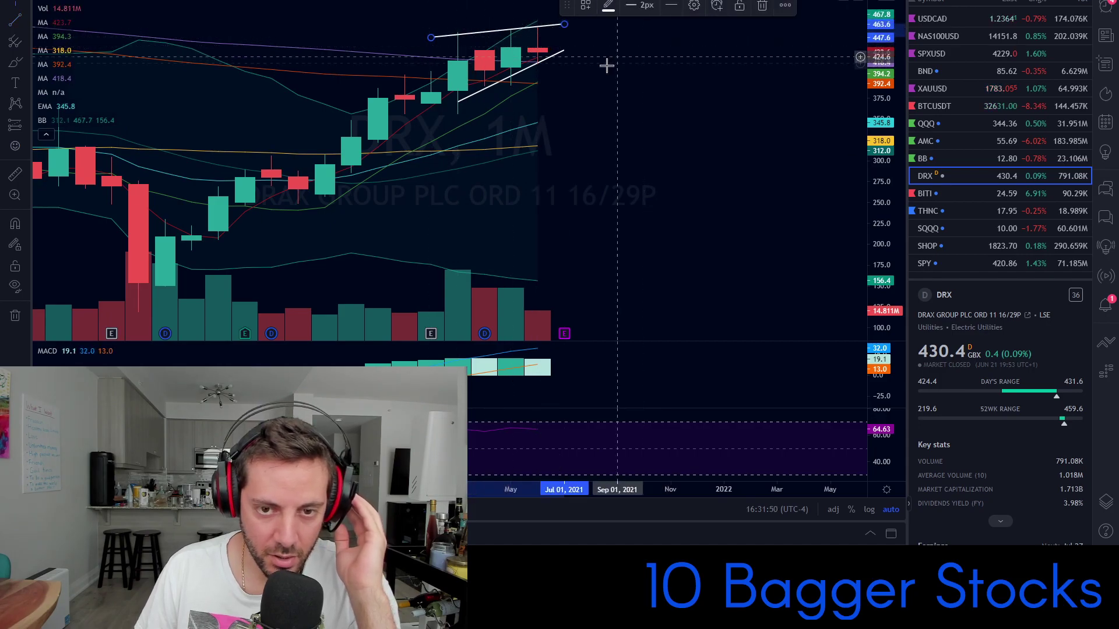
Step: Examine the trend-line pattern within DRX's full monthly history, comparing it with the earlier peaks and Bollinger Bands
{"action": "scroll", "coordinate": [607, 63], "scroll_direction": "down", "scroll_amount": 2}
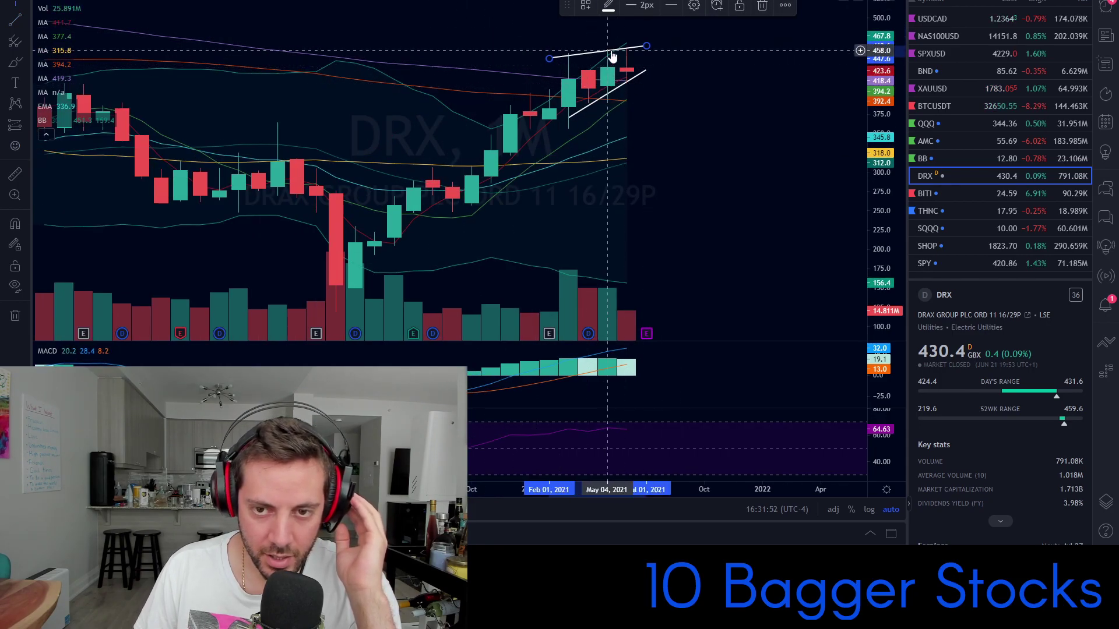
{"action": "scroll", "coordinate": [702, 138], "scroll_direction": "down", "scroll_amount": 2}
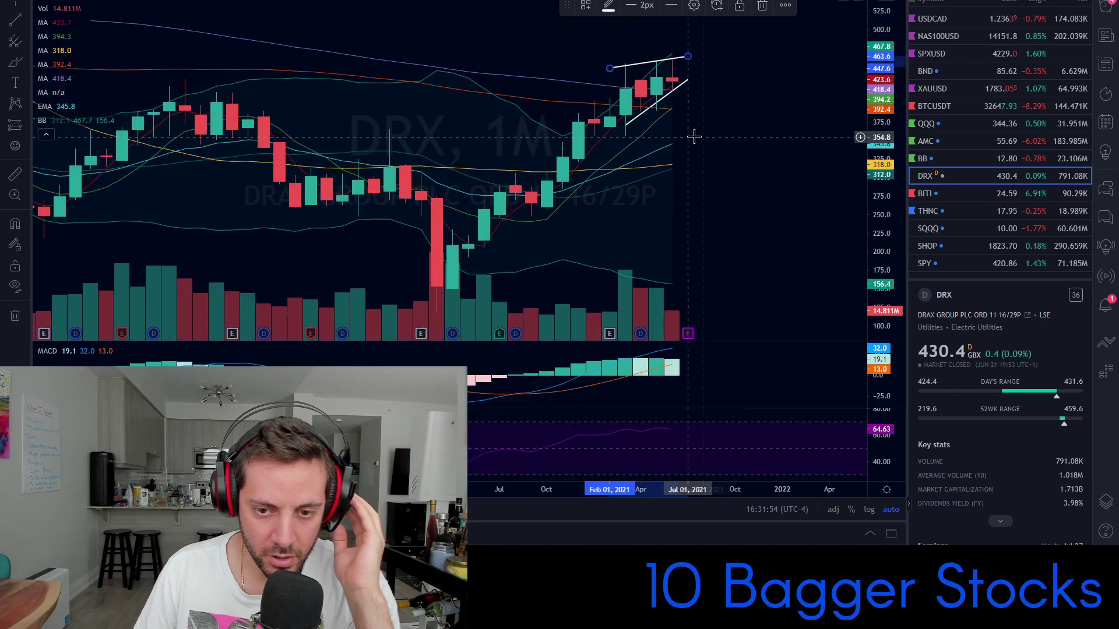
{"action": "scroll", "coordinate": [583, 181], "scroll_direction": "down", "scroll_amount": 3}
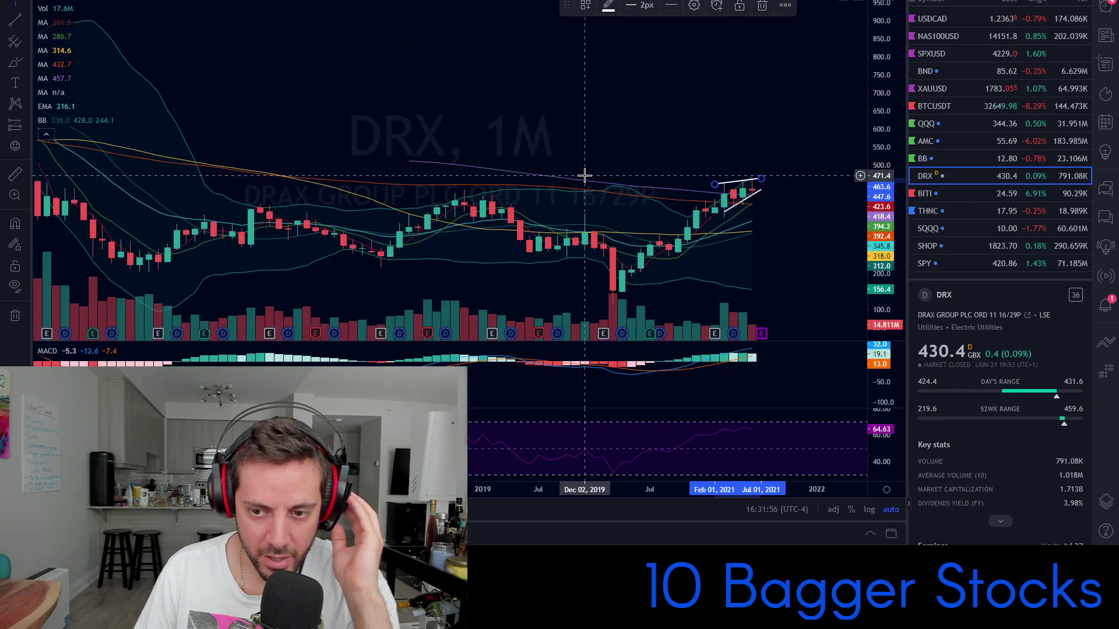
{"action": "scroll", "coordinate": [716, 200], "scroll_direction": "down", "scroll_amount": 5}
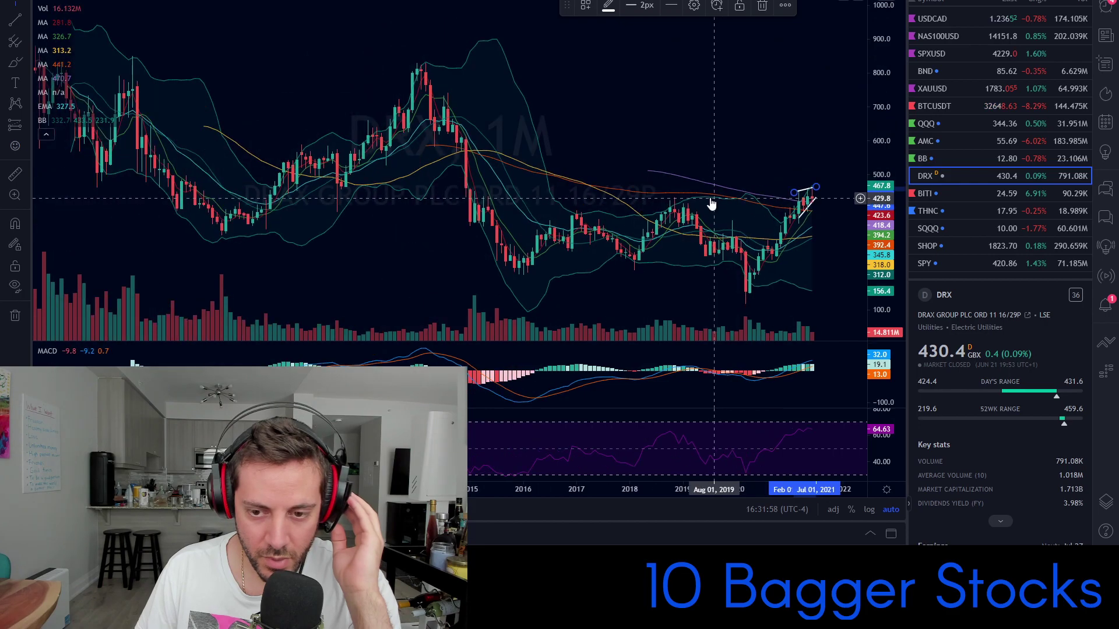
{"action": "scroll", "coordinate": [777, 194], "scroll_direction": "up", "scroll_amount": 4}
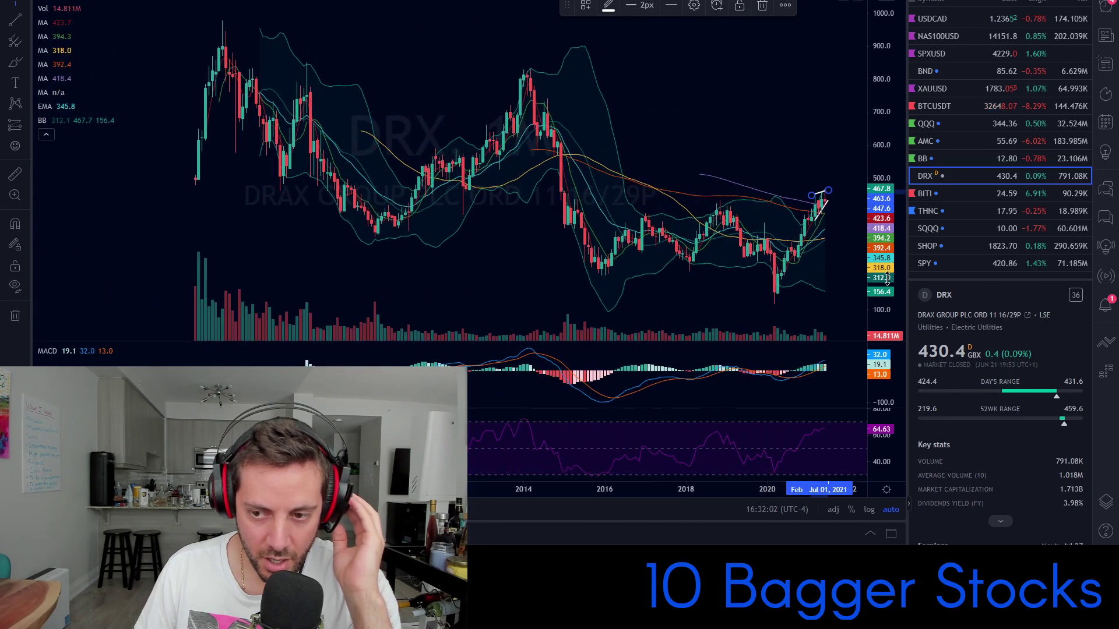
Step: Examine DRX's monthly history and its latest candles between the drawn trend lines, at both wide and close range
{"action": "scroll", "coordinate": [596, 257], "scroll_direction": "up", "scroll_amount": 3}
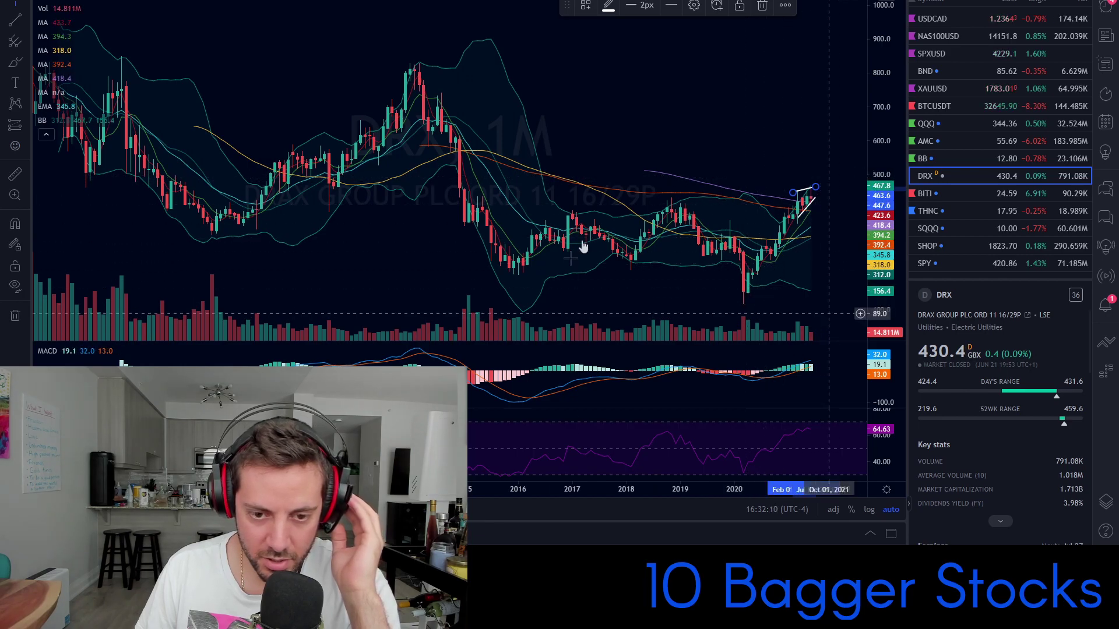
{"action": "scroll", "coordinate": [584, 247], "scroll_direction": "down", "scroll_amount": 9}
{"action": "left_click_drag", "start_coordinate": [772, 294], "coordinate": [506, 274]}
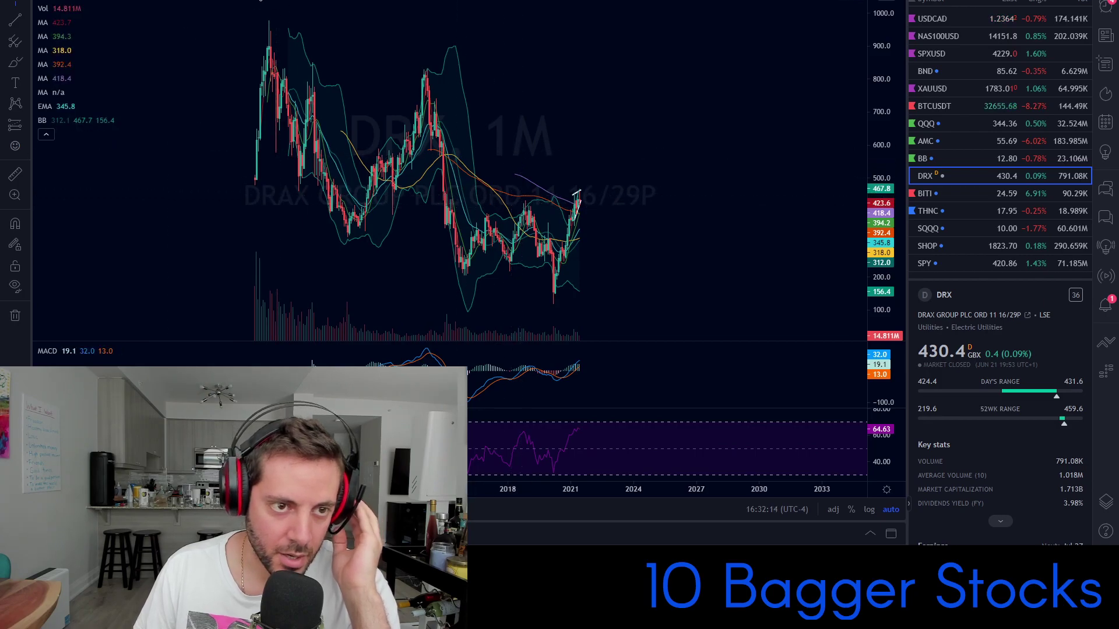
{"action": "scroll", "coordinate": [562, 232], "scroll_direction": "up", "scroll_amount": 5}
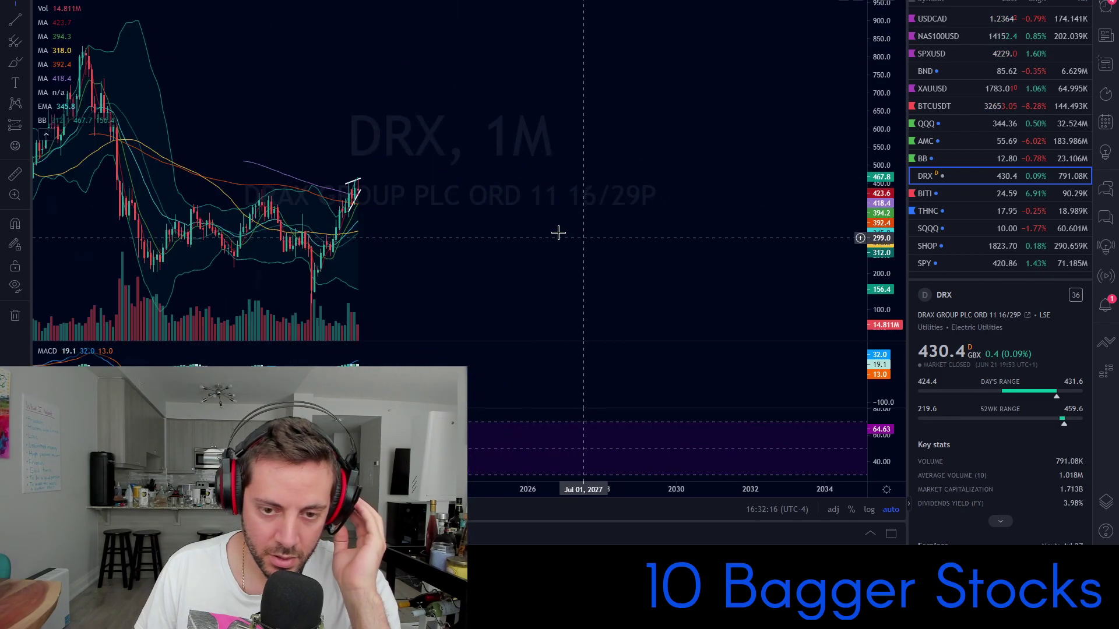
{"action": "left_click_drag", "start_coordinate": [274, 243], "coordinate": [673, 215]}
{"action": "scroll", "coordinate": [569, 229], "scroll_direction": "up", "scroll_amount": 6}
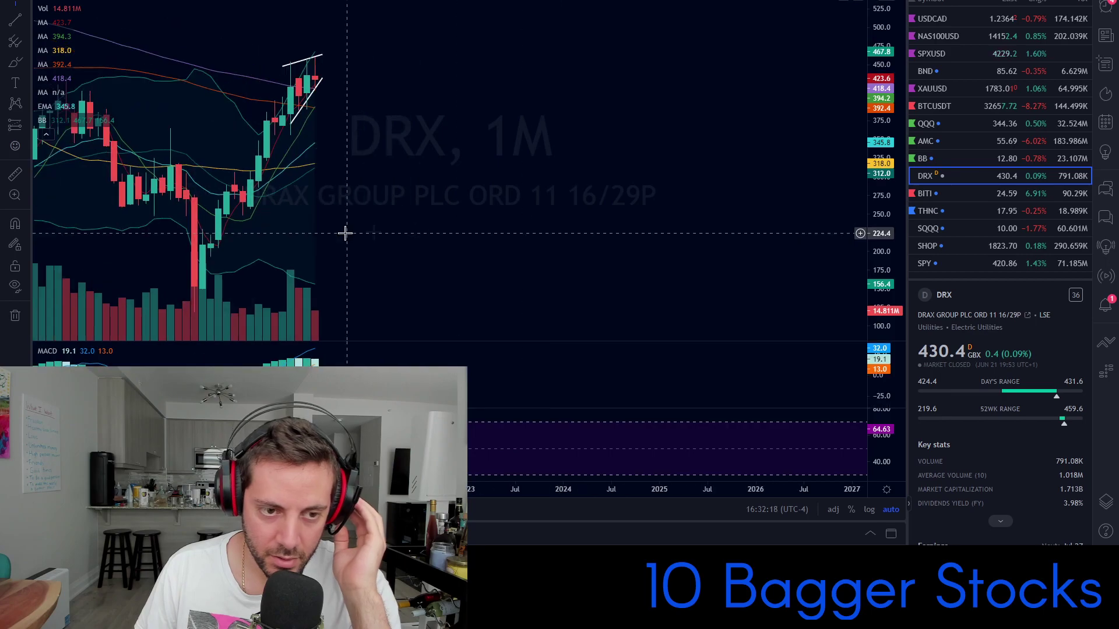
{"action": "left_click_drag", "start_coordinate": [347, 235], "coordinate": [609, 218]}
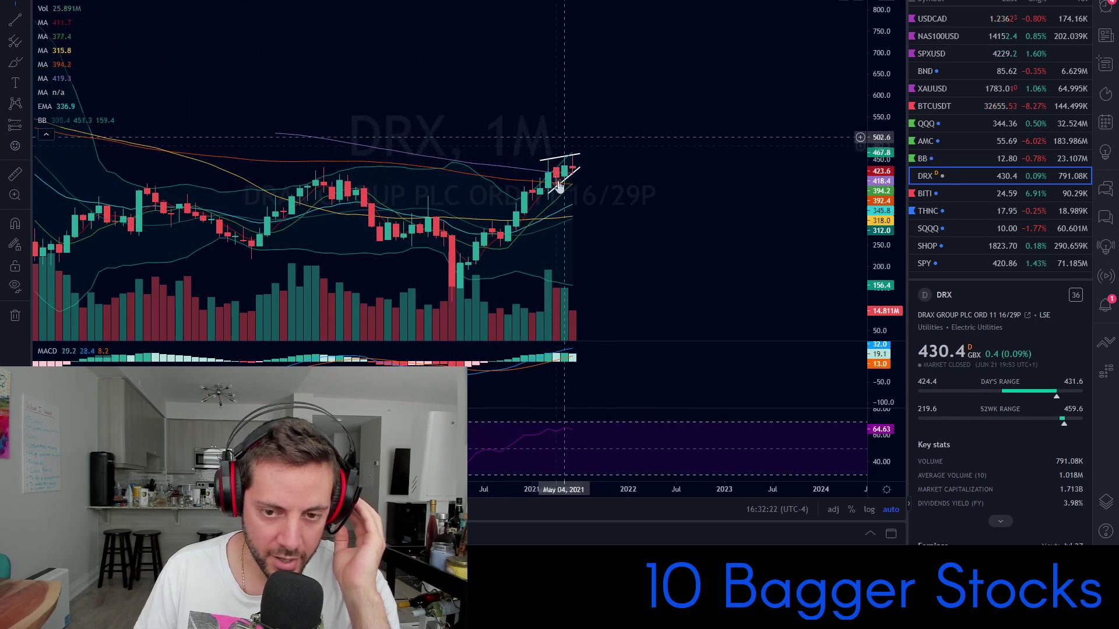
Step: Switch DRX to the 12-month interval and frame its full set of yearly candles with an adjusted price scale
{"action": "left_click", "coordinate": [233, 1]}
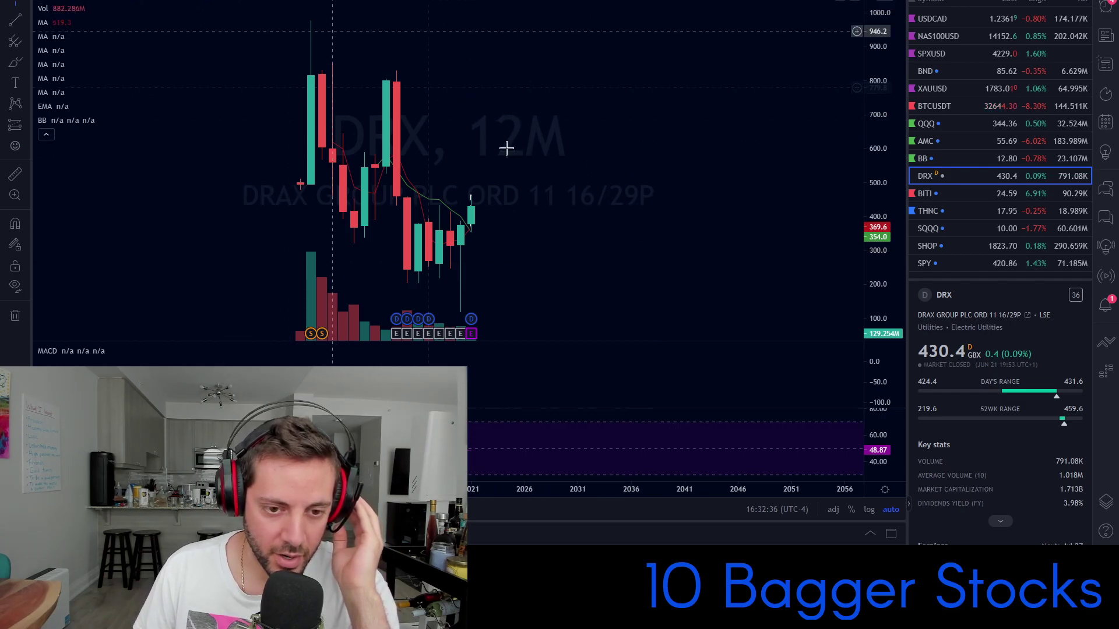
{"action": "scroll", "coordinate": [582, 158], "scroll_direction": "up", "scroll_amount": 3}
{"action": "left_click_drag", "start_coordinate": [457, 158], "coordinate": [663, 156]}
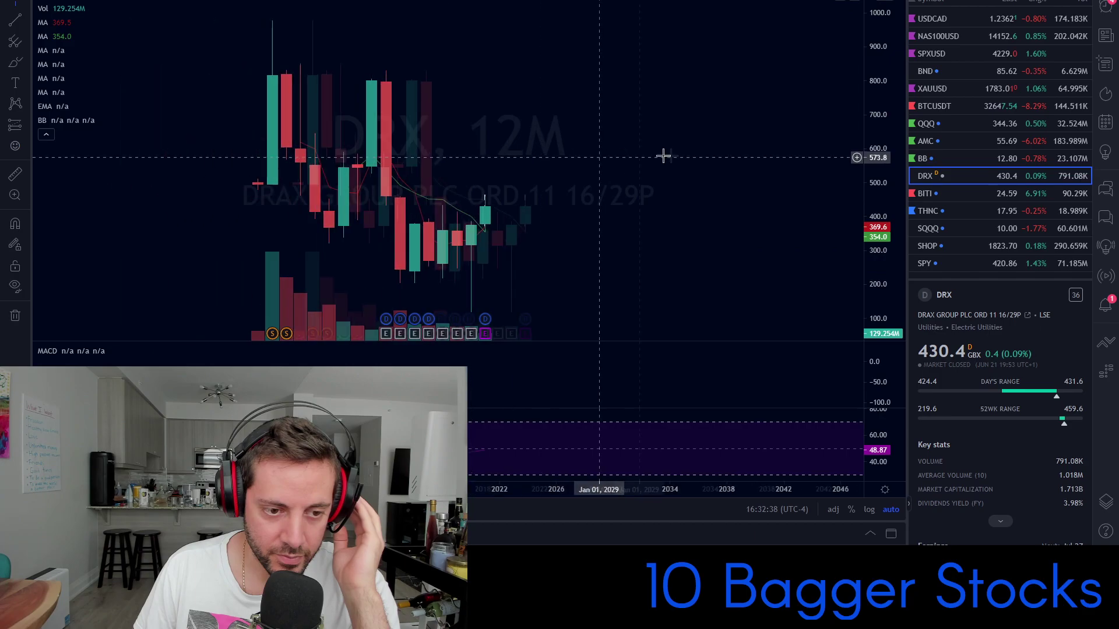
{"action": "left_click_drag", "start_coordinate": [881, 144], "coordinate": [882, 153]}
{"action": "left_click_drag", "start_coordinate": [699, 114], "coordinate": [688, 107]}
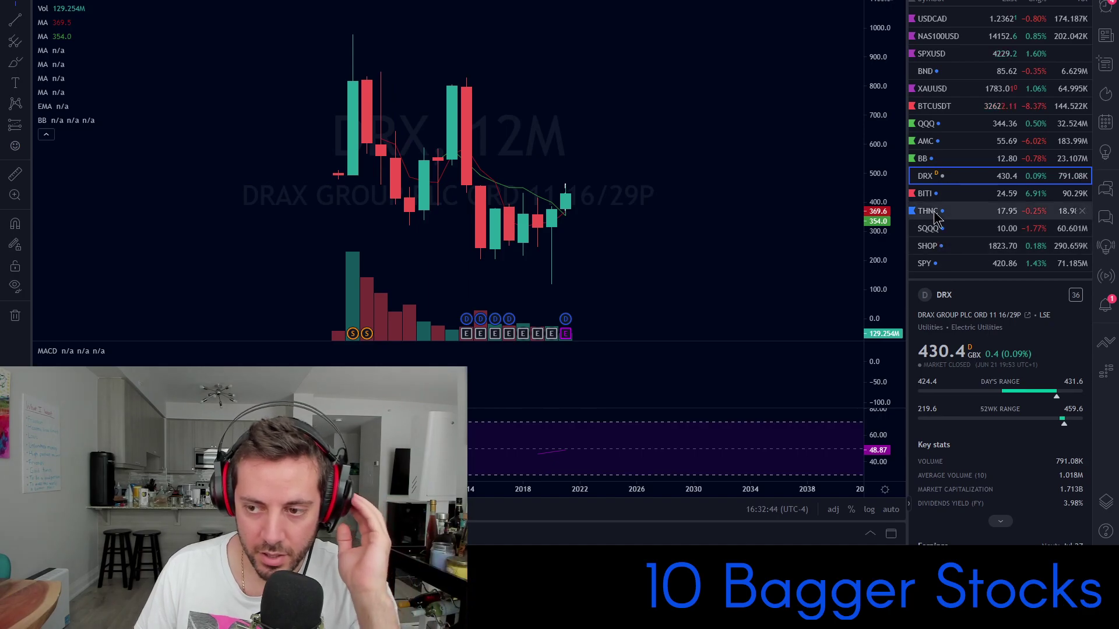
Step: Open QQQ on the 12-month interval and view its full yearly price history
{"action": "left_click", "coordinate": [944, 124]}
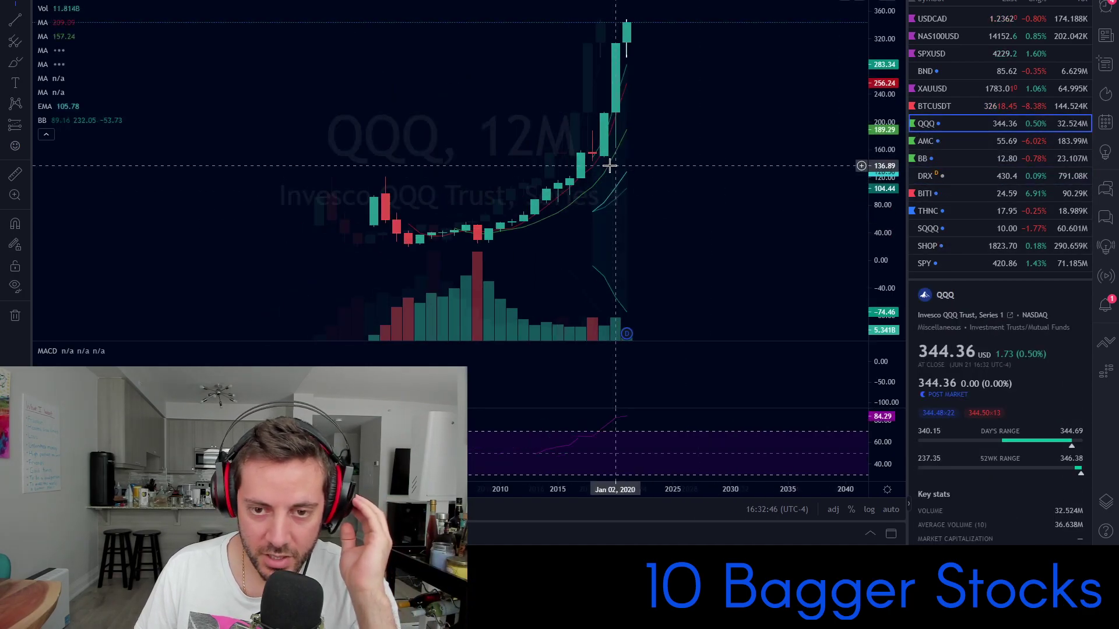
{"action": "left_click_drag", "start_coordinate": [607, 158], "coordinate": [430, 84]}
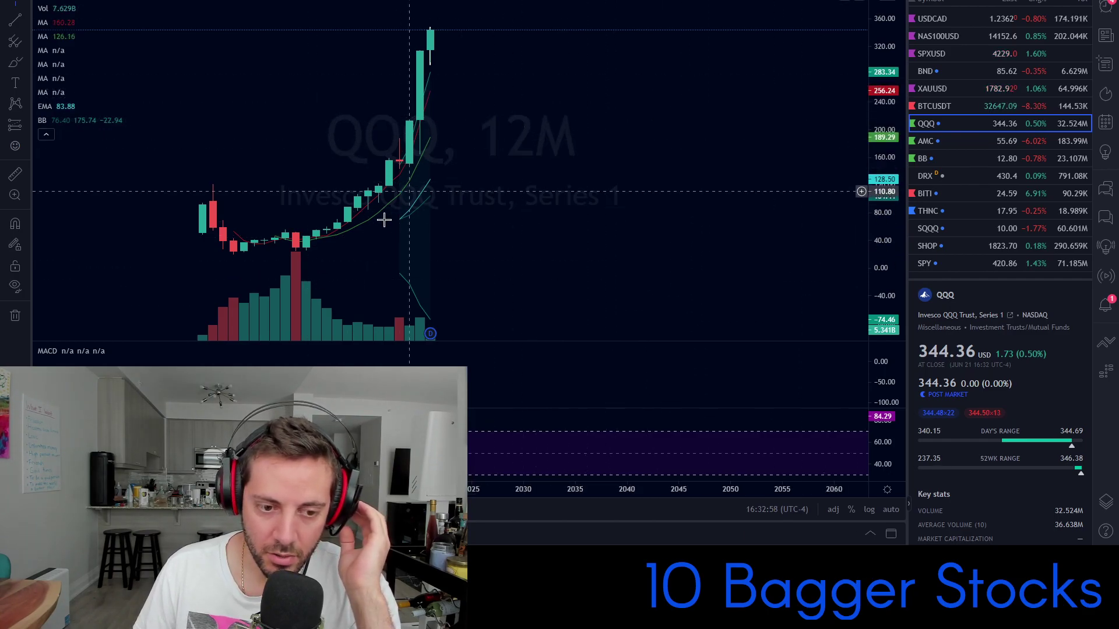
{"action": "scroll", "coordinate": [647, 174], "scroll_direction": "down", "scroll_amount": 2}
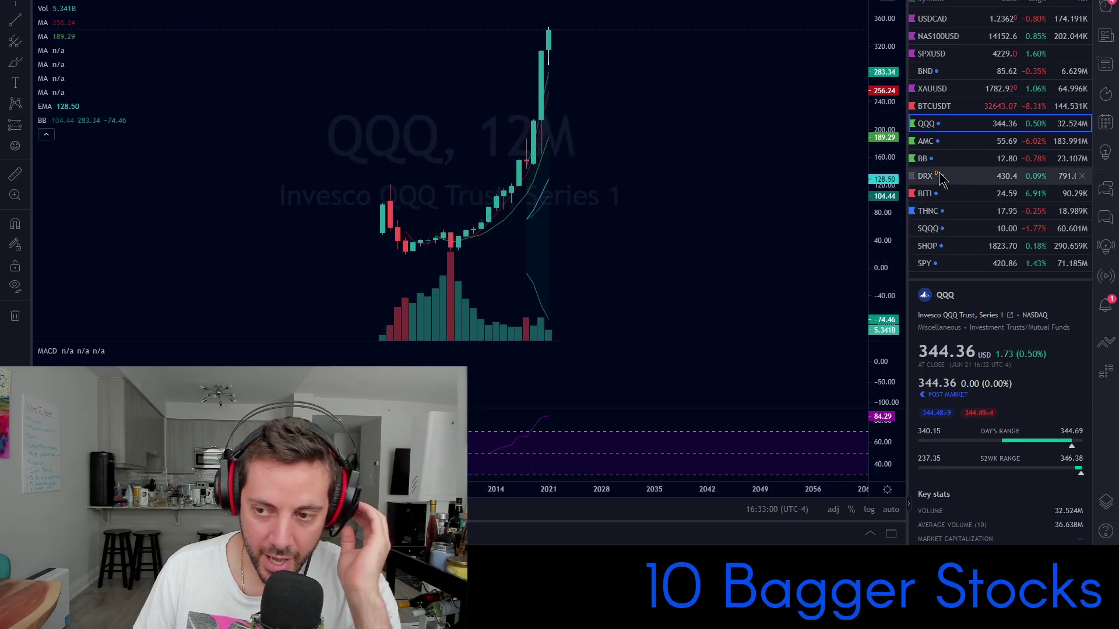
Step: Compare the yearly charts of DRX and QQQ by alternating between them, ending on DRX with its candles reframed
{"action": "left_click", "coordinate": [979, 176]}
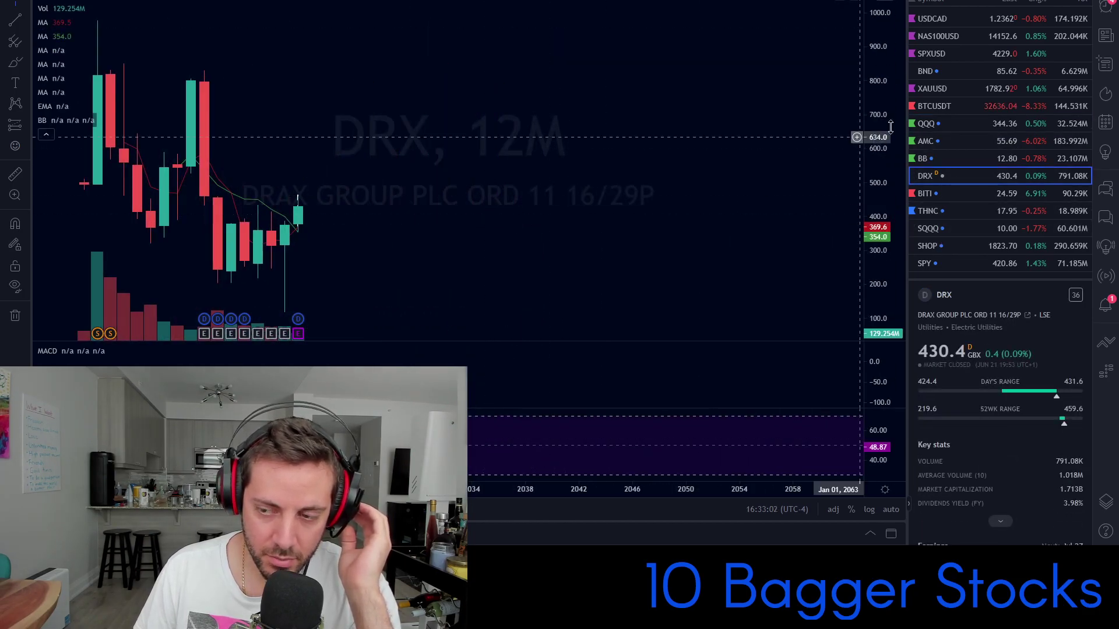
{"action": "left_click", "coordinate": [940, 125]}
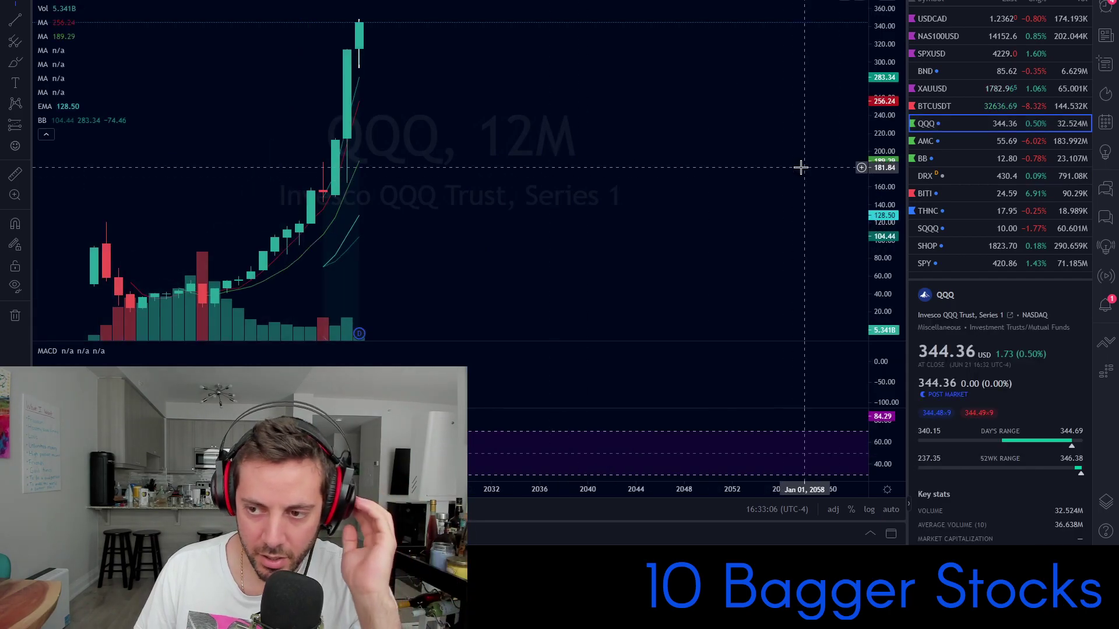
{"action": "left_click", "coordinate": [934, 178]}
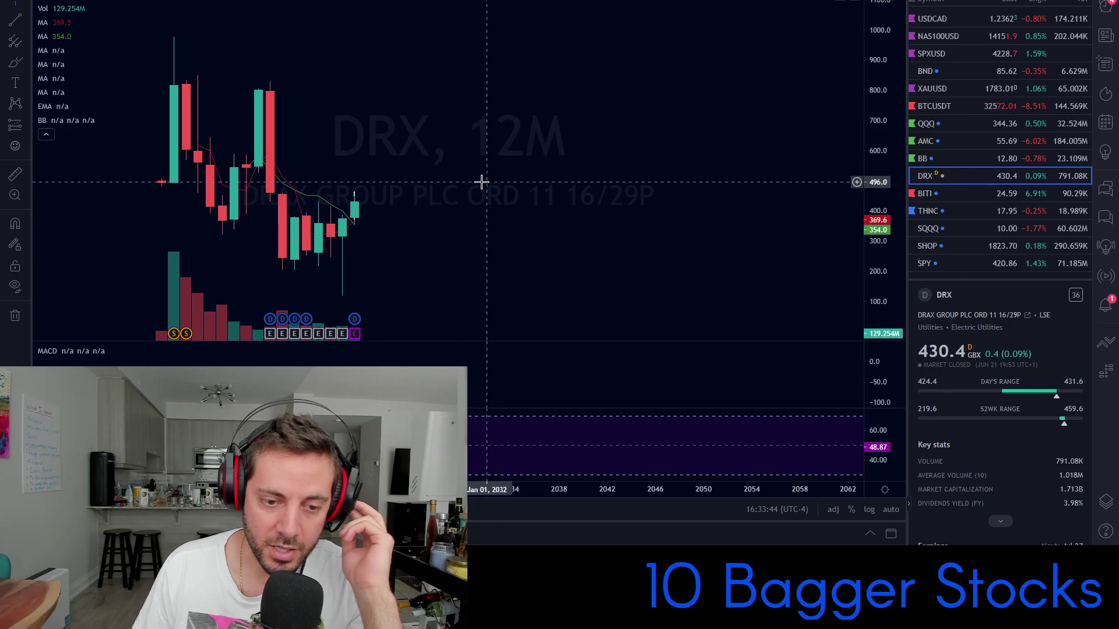
{"action": "left_click_drag", "start_coordinate": [492, 243], "coordinate": [550, 169]}
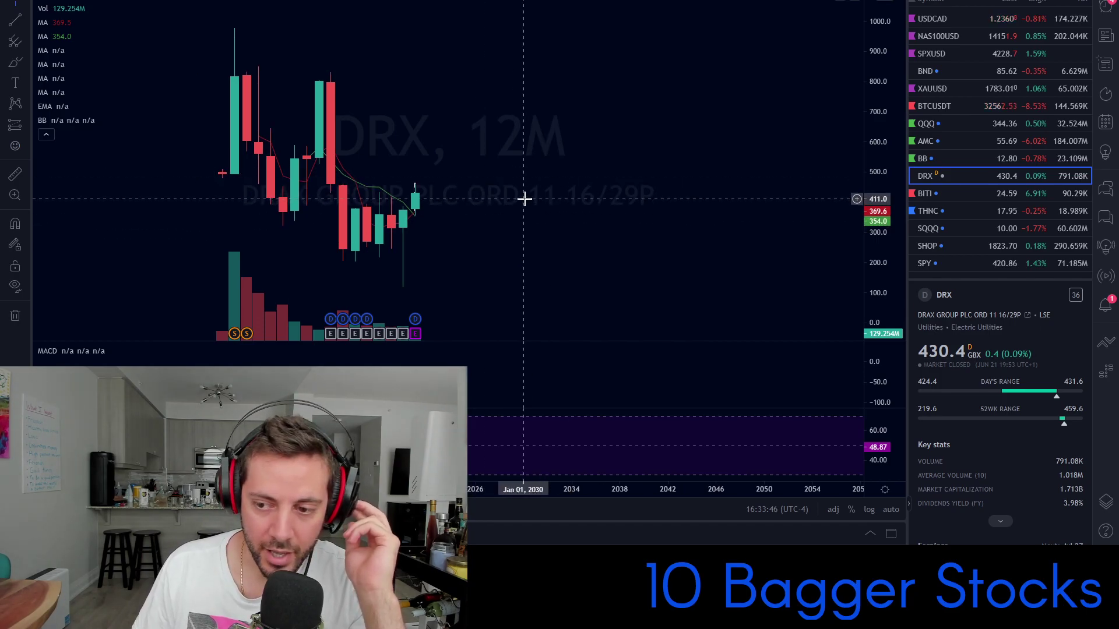
{"action": "left_click", "coordinate": [944, 2]}
{"action": "left_click", "coordinate": [944, 1]}
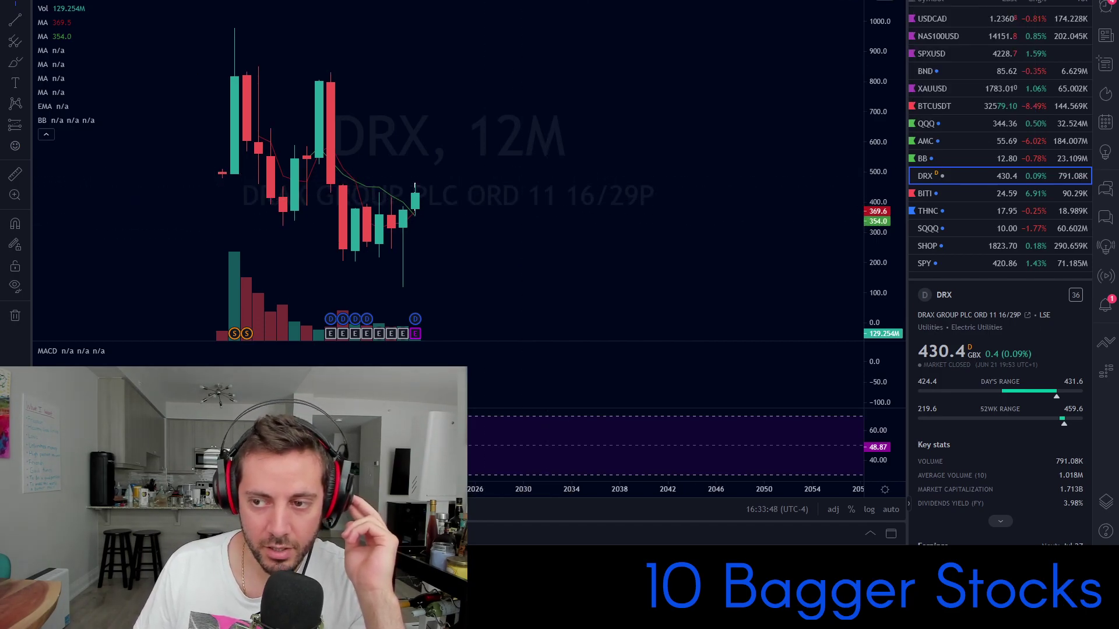